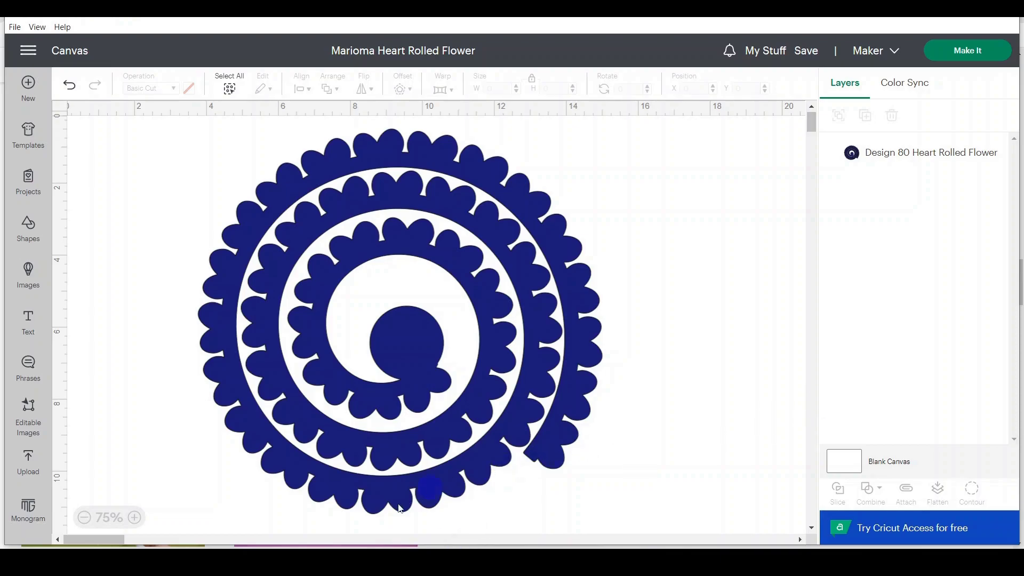
mouse_move(349, 547)
left_click(283, 501)
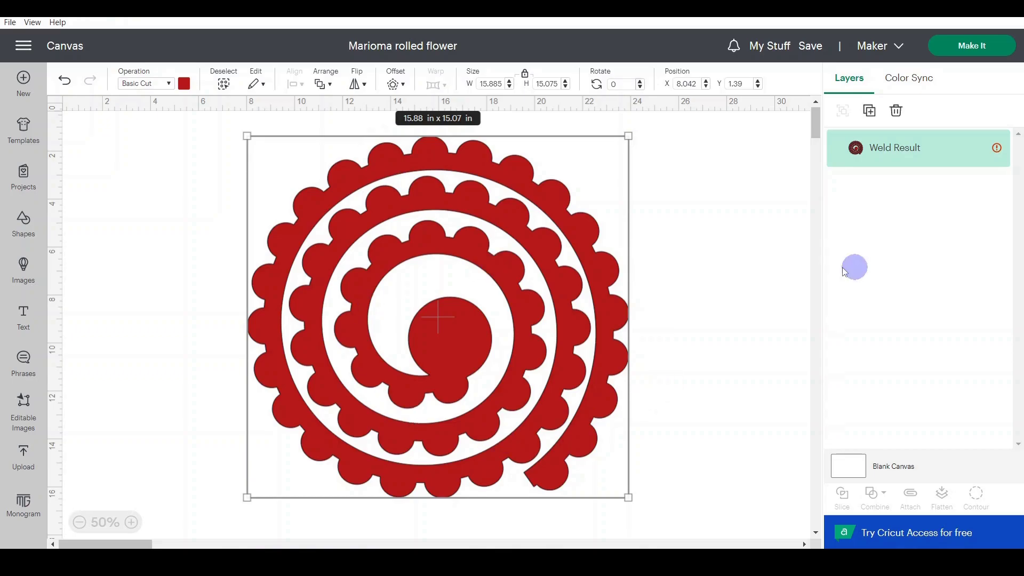
left_click(341, 233)
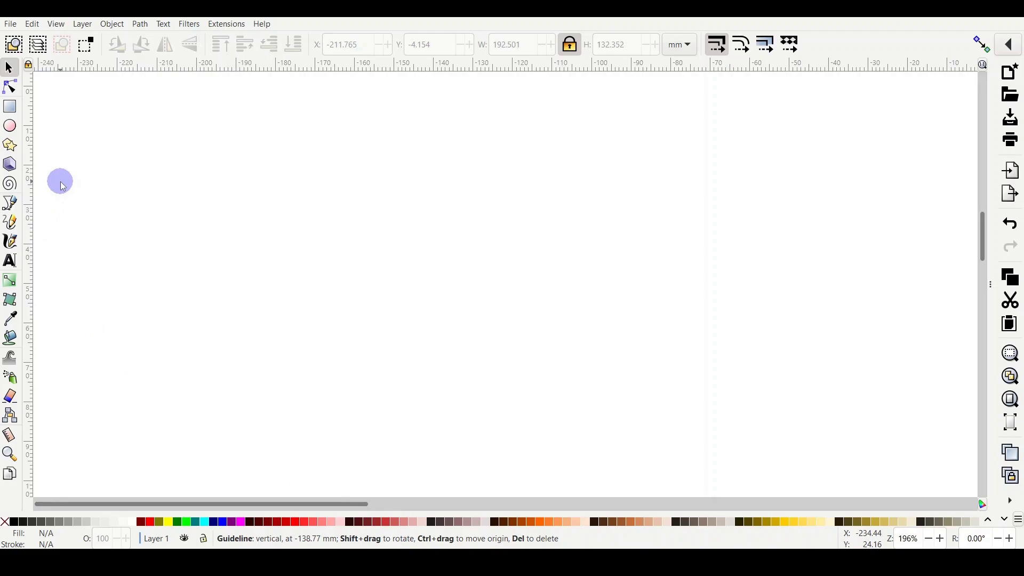
Draw a navy circle about 18.6 mm across on the blank canvas
left_click(11, 126)
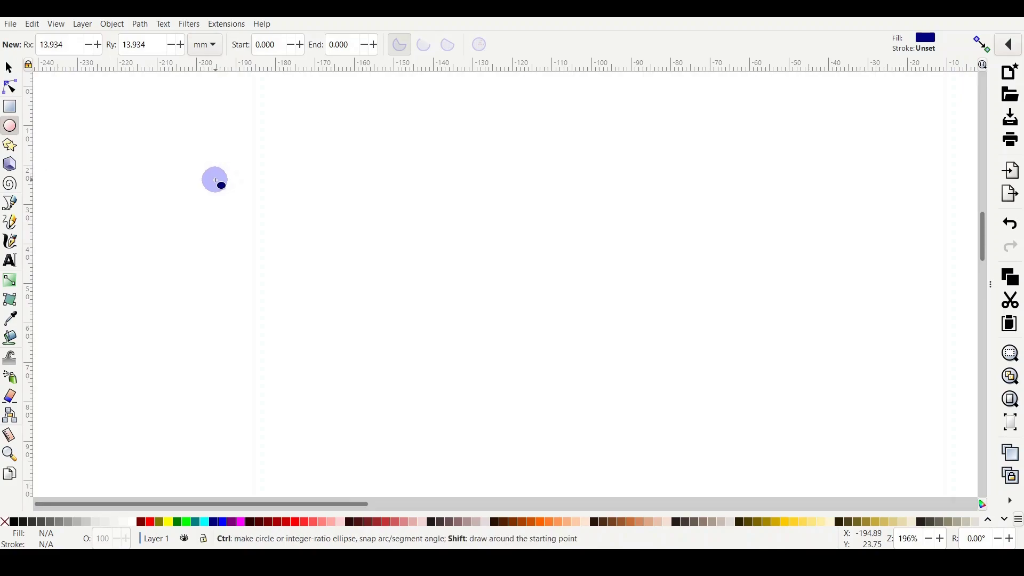
left_click_drag(215, 180, 262, 217)
left_click(8, 67)
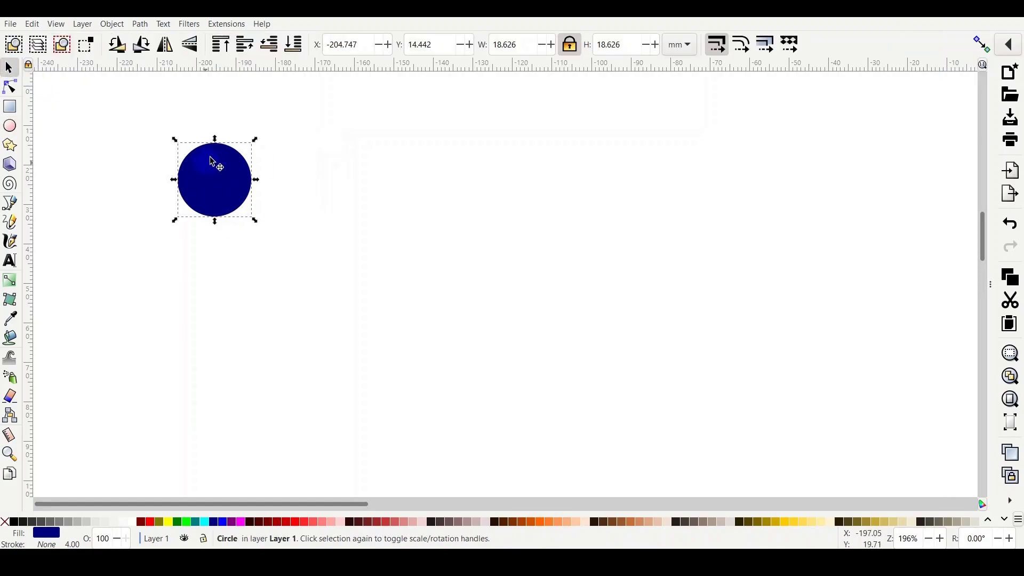
Change the measurement unit to inches and set the circle's width to 1 in with its proportions locked
left_click(687, 44)
scroll(687, 58, "up", 2)
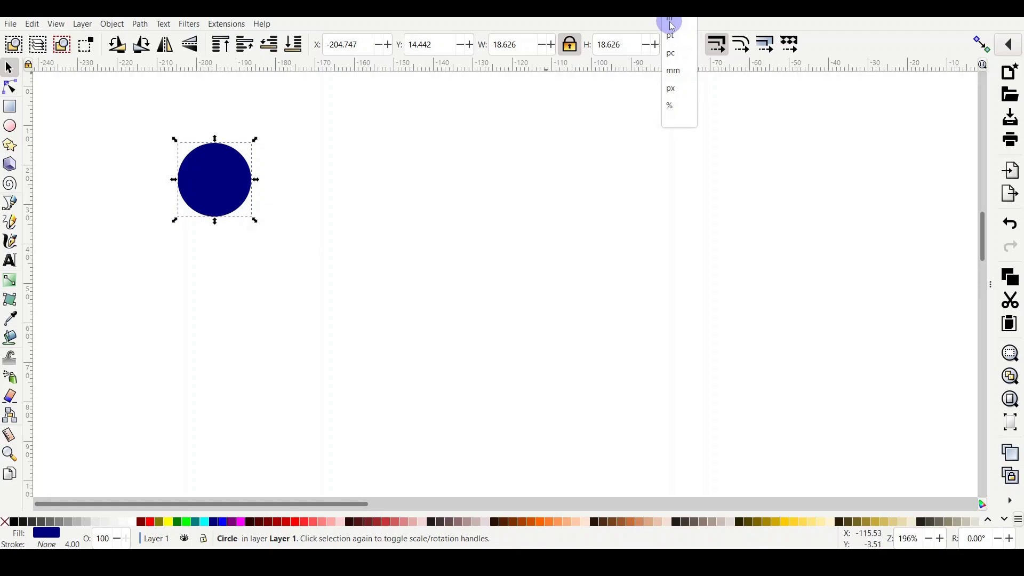
left_click(671, 20)
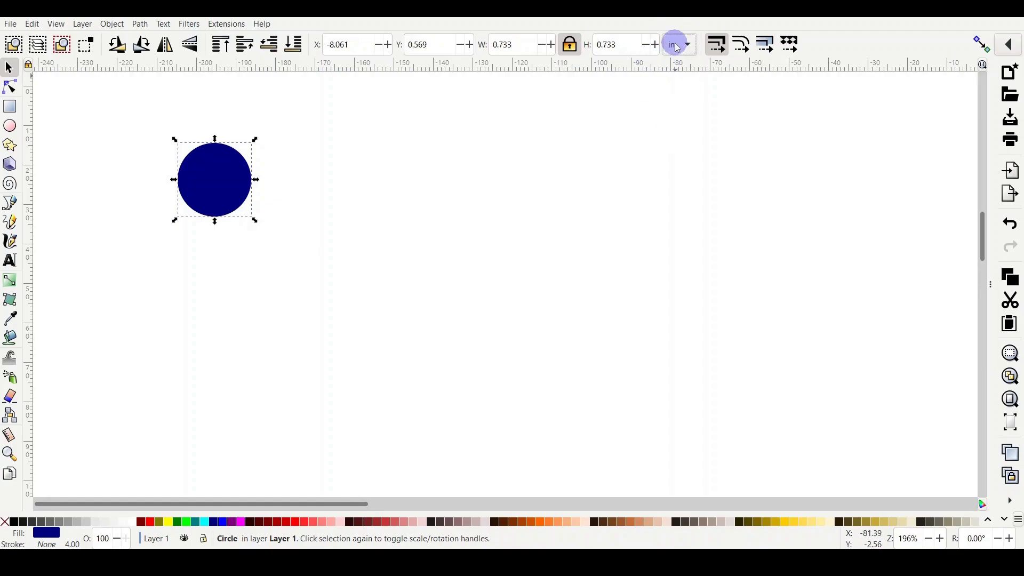
left_click(675, 44)
left_click(671, 47)
left_click_drag(523, 44, 490, 49)
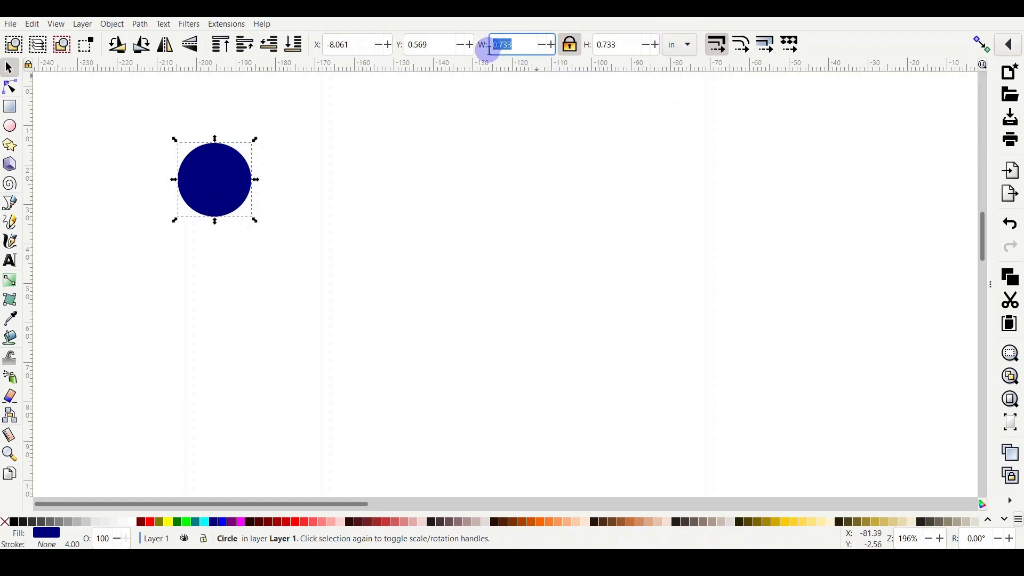
type("1")
key("Return")
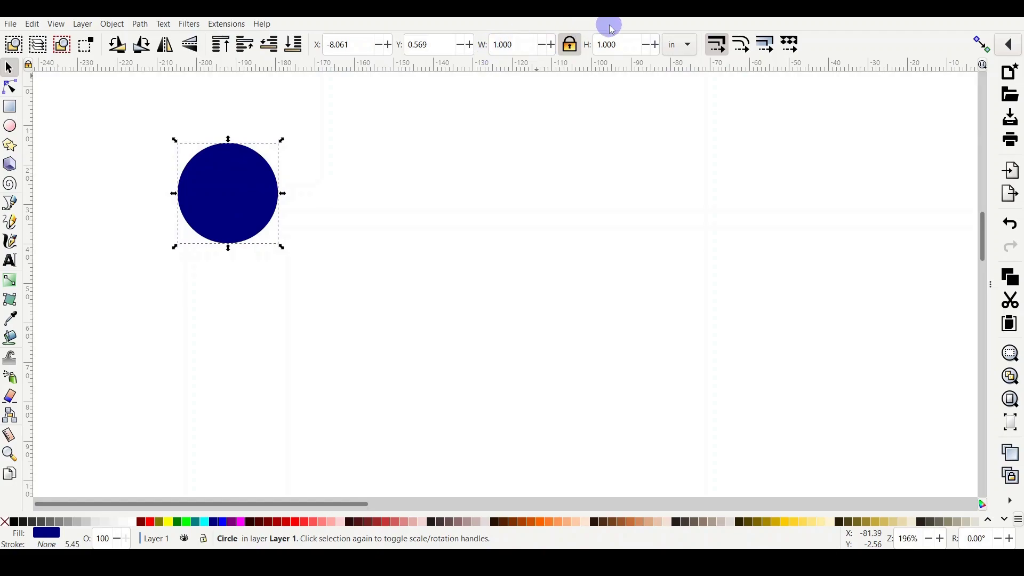
left_click(570, 46)
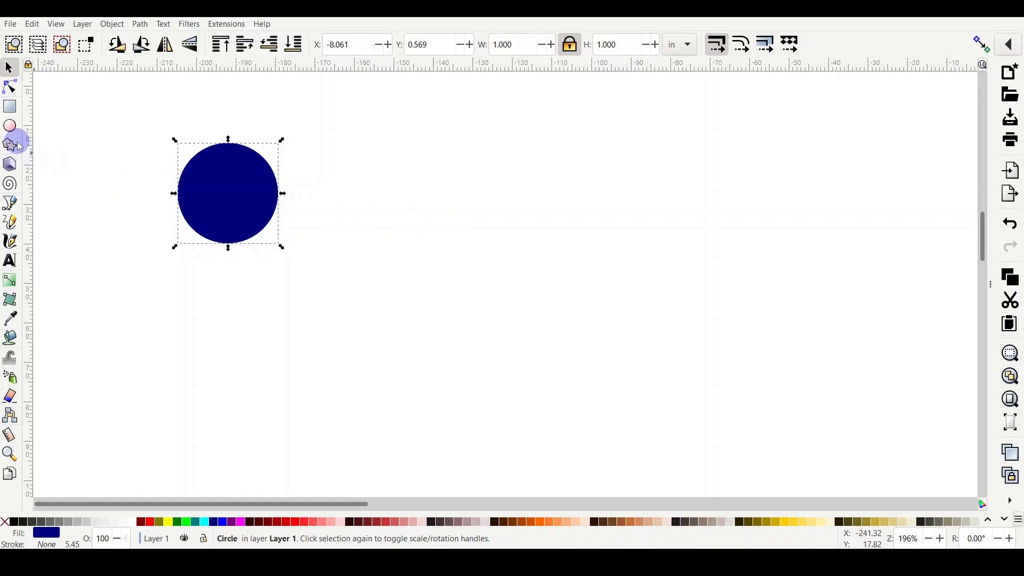
Draw a rectangle about 1.52 by 0.68 in, fill it yellow and place it over the lower part of the circle
left_click(9, 106)
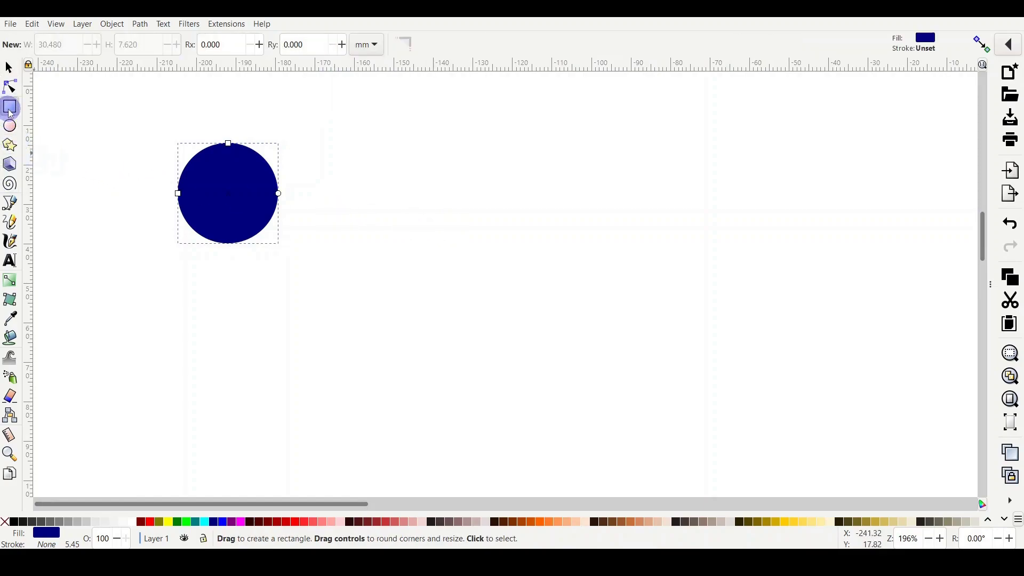
left_click(191, 314)
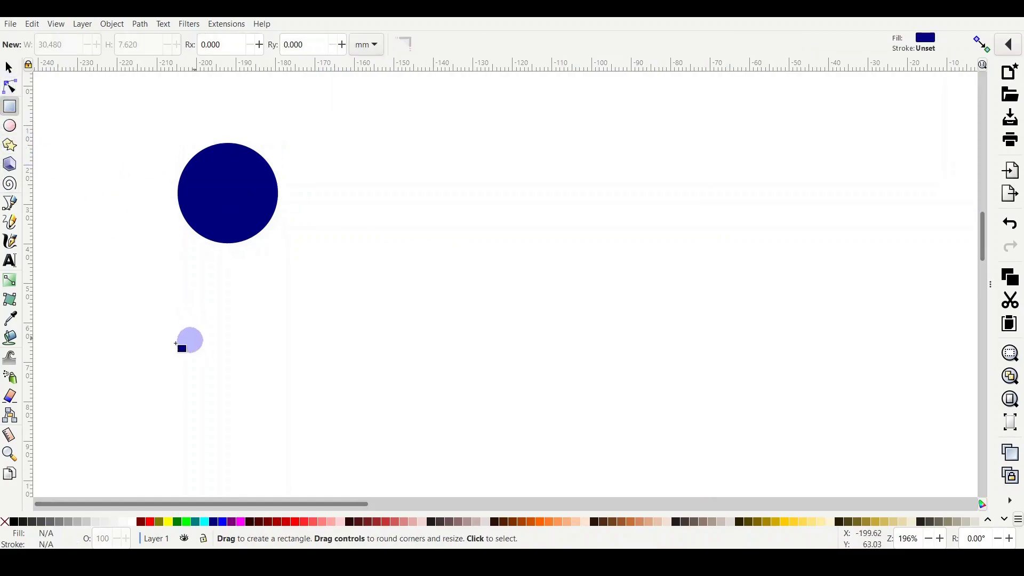
left_click_drag(147, 370, 300, 303)
left_click(8, 68)
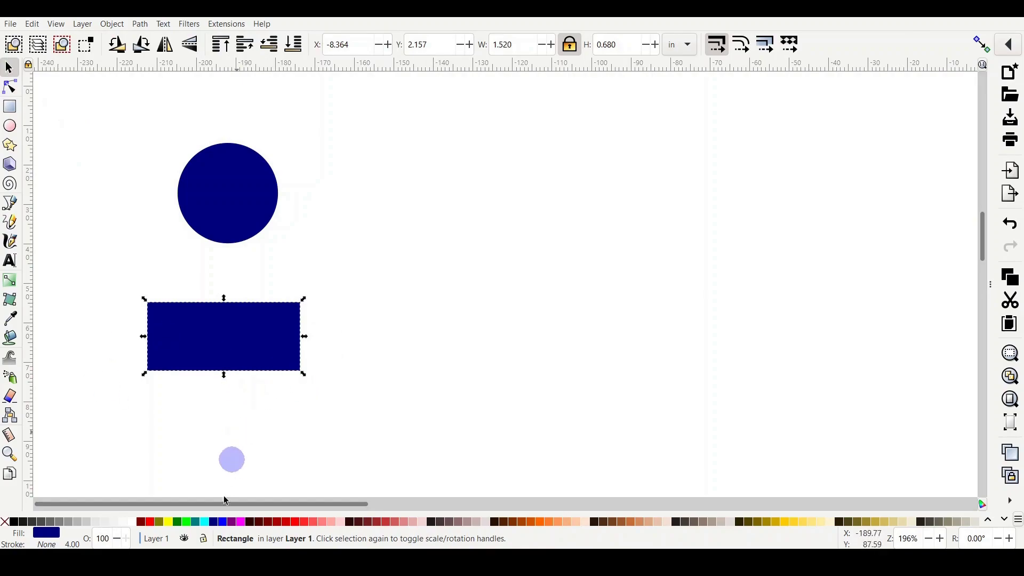
left_click(166, 523)
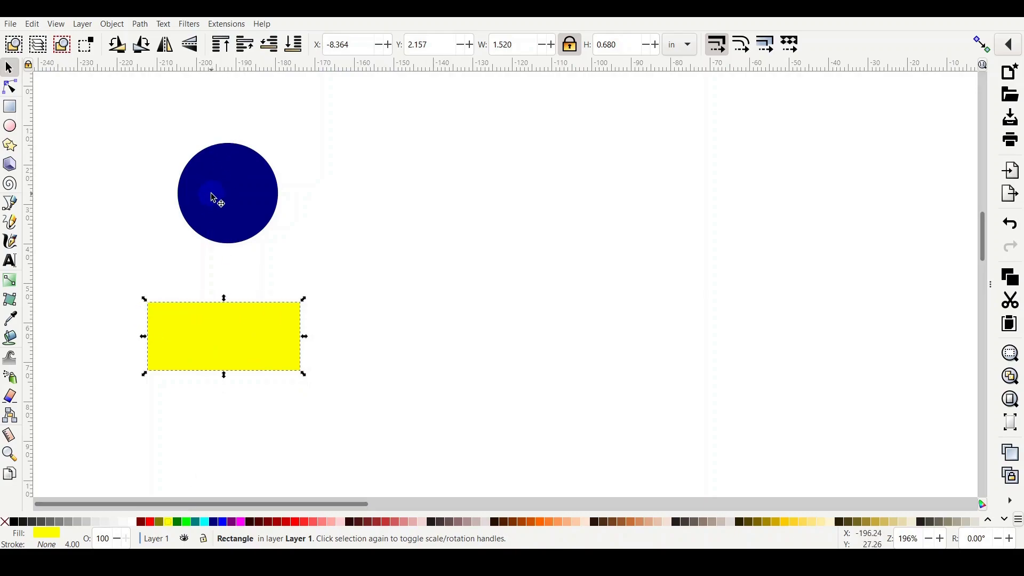
left_click_drag(216, 328, 223, 220)
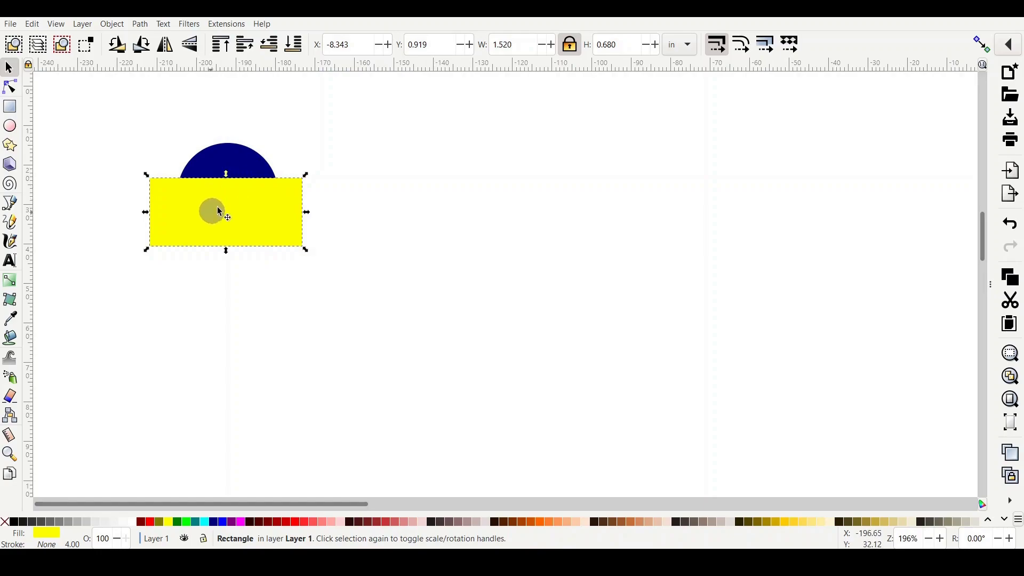
Duplicate the circle and rectangle well to the side of the originals and send the copied rectangle behind its circle
left_click_drag(355, 108, 118, 308)
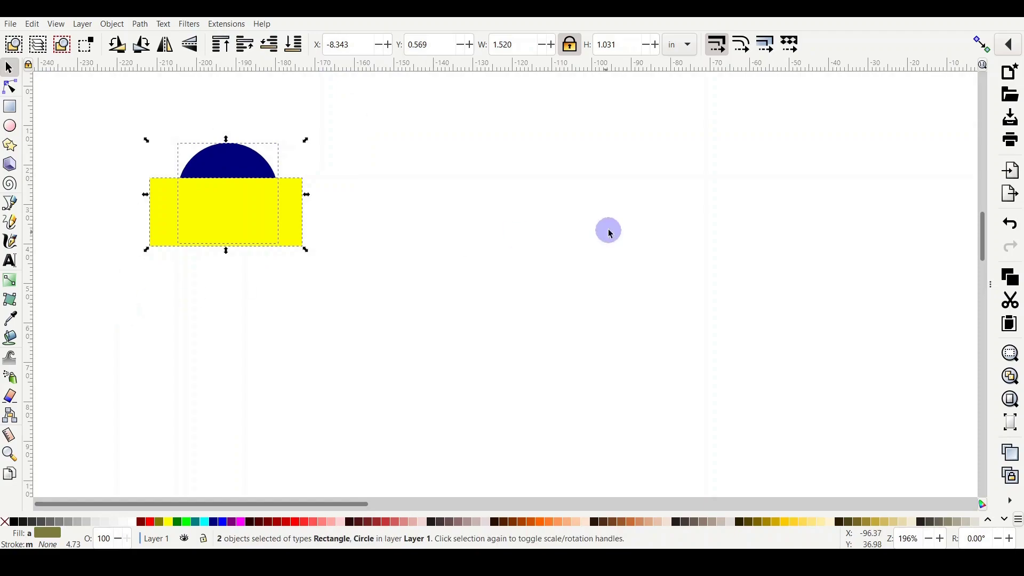
left_click_drag(227, 216, 631, 209)
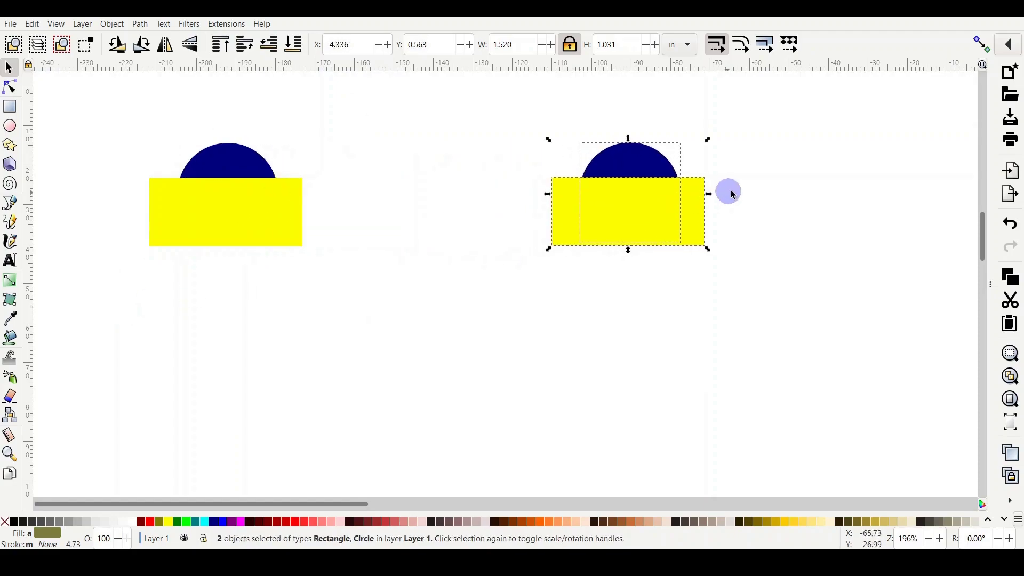
left_click(725, 208)
left_click(681, 212)
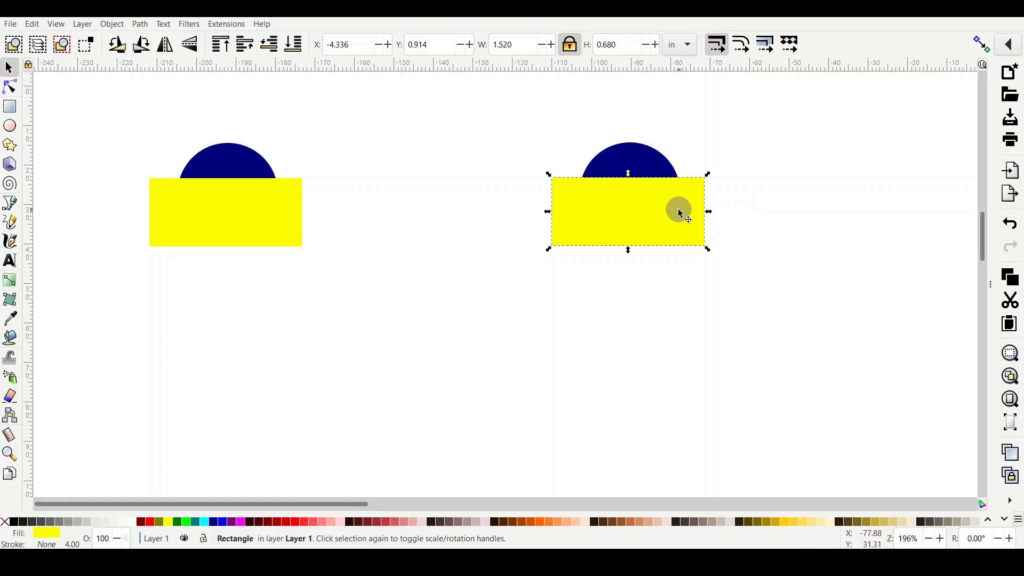
left_click(293, 45)
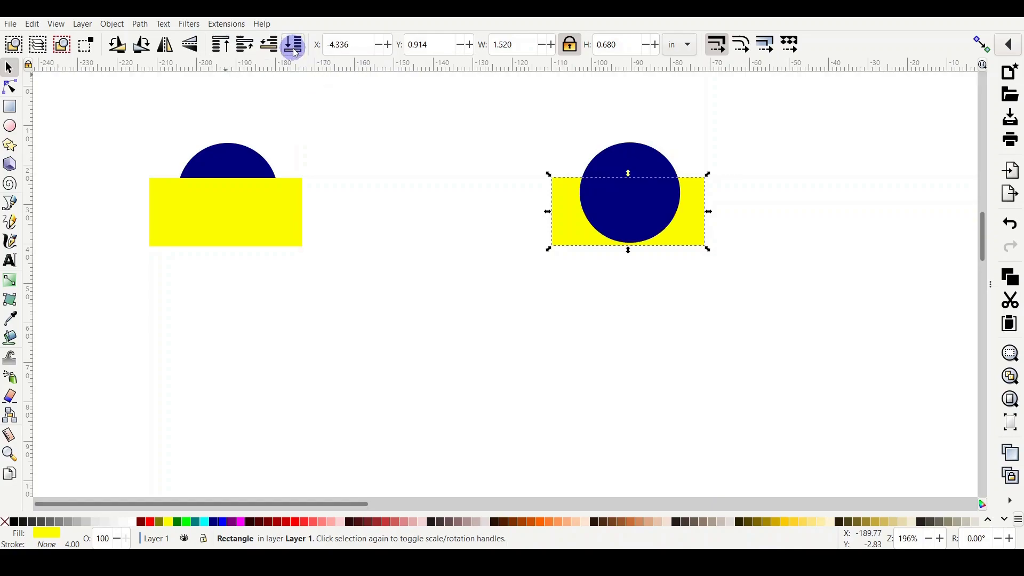
Subtract the duplicate circle from the yellow rectangle behind it with the Difference operation
left_click(355, 190)
left_click_drag(735, 113, 480, 296)
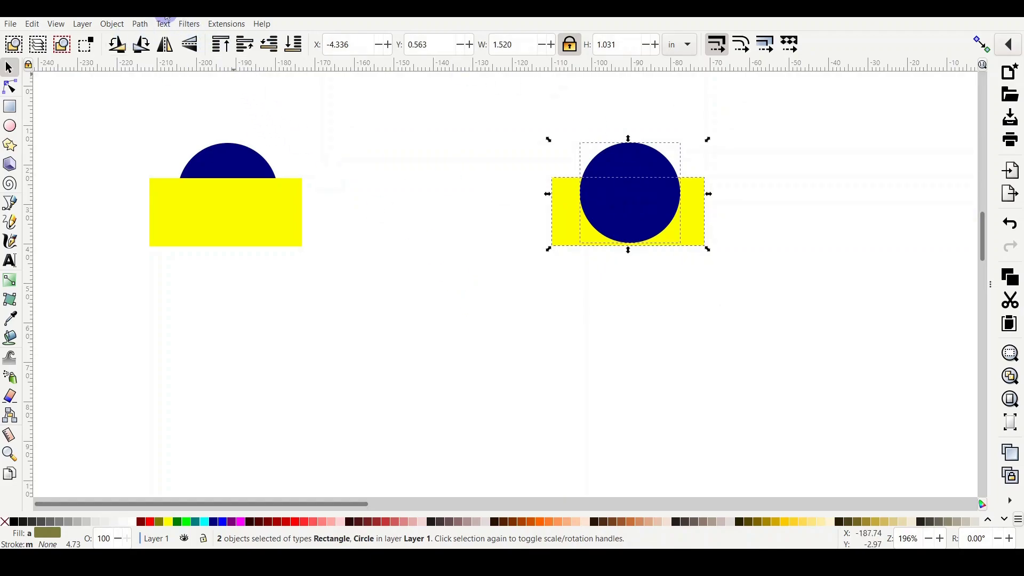
left_click(142, 24)
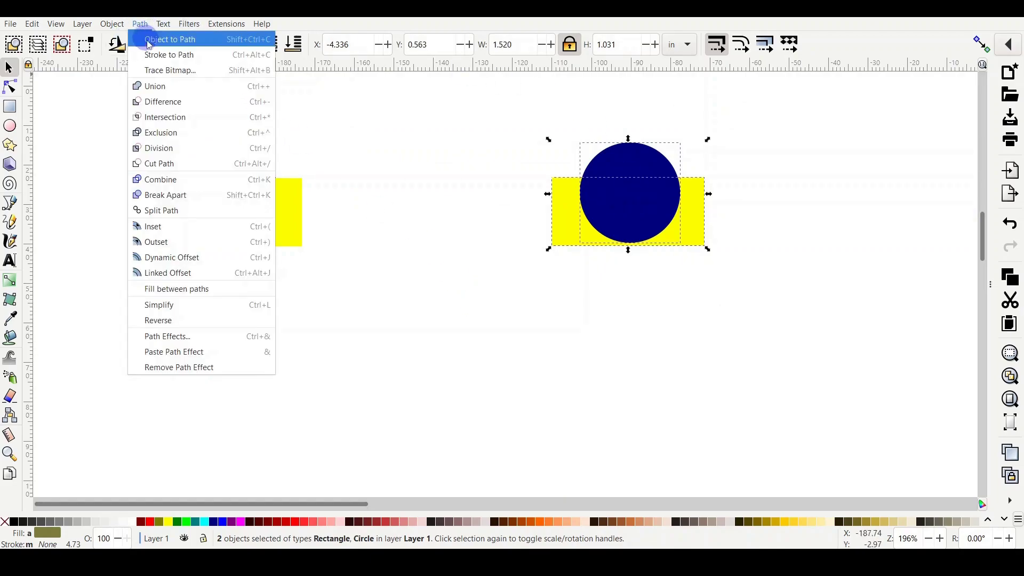
left_click(164, 102)
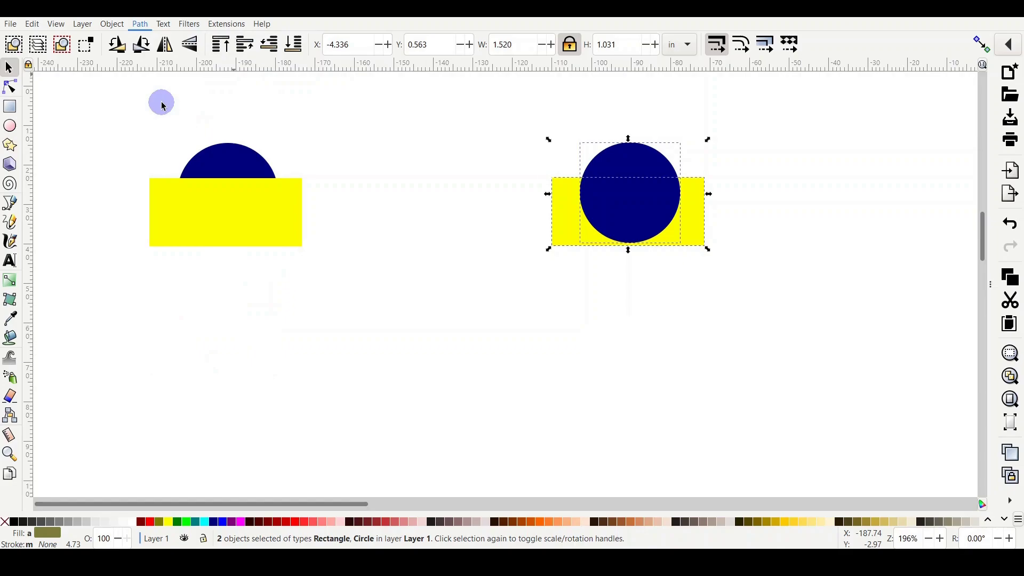
Delete the duplicate rectangle with the circular cutout
left_click(465, 249)
left_click_drag(784, 149, 513, 266)
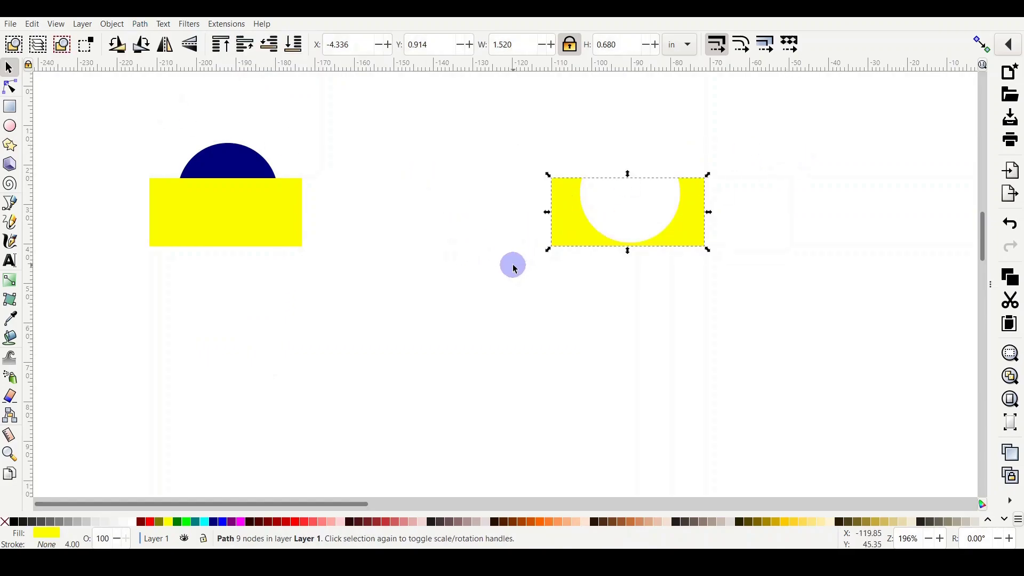
key("Delete")
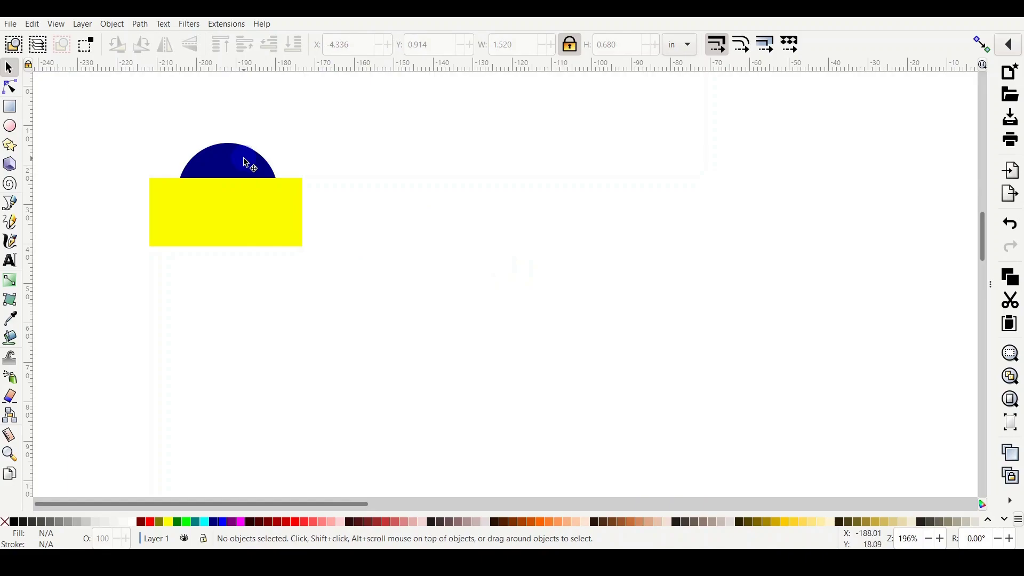
Subtract the yellow rectangle from the original circle with the Difference operation, leaving only the navy upper cap
left_click_drag(380, 121, 111, 340)
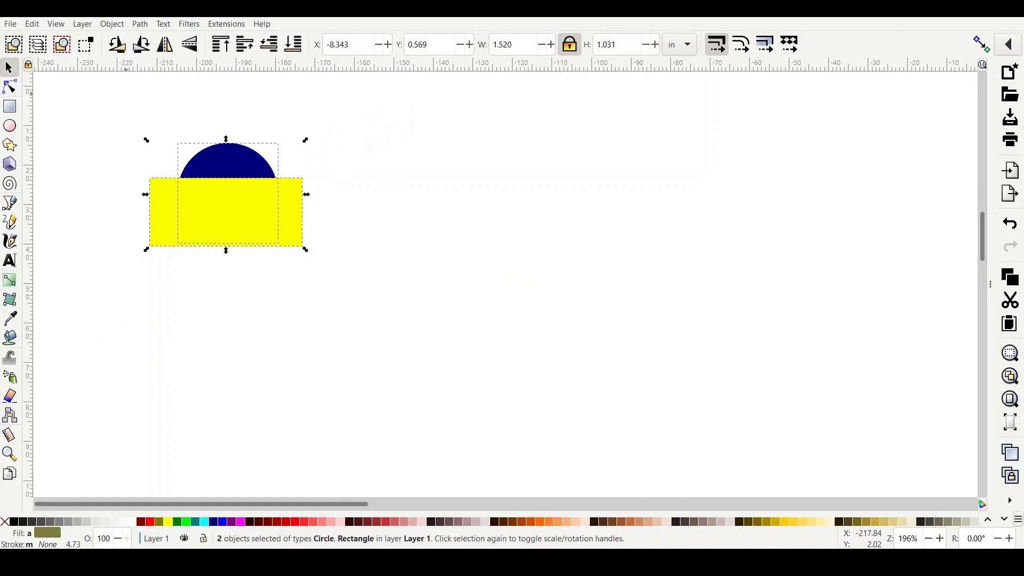
left_click(142, 25)
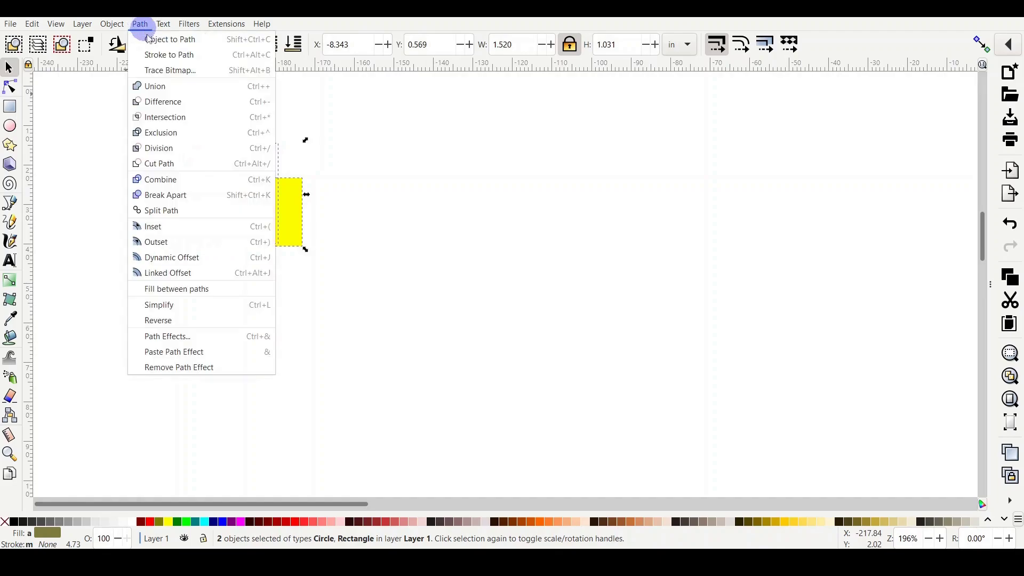
left_click(161, 102)
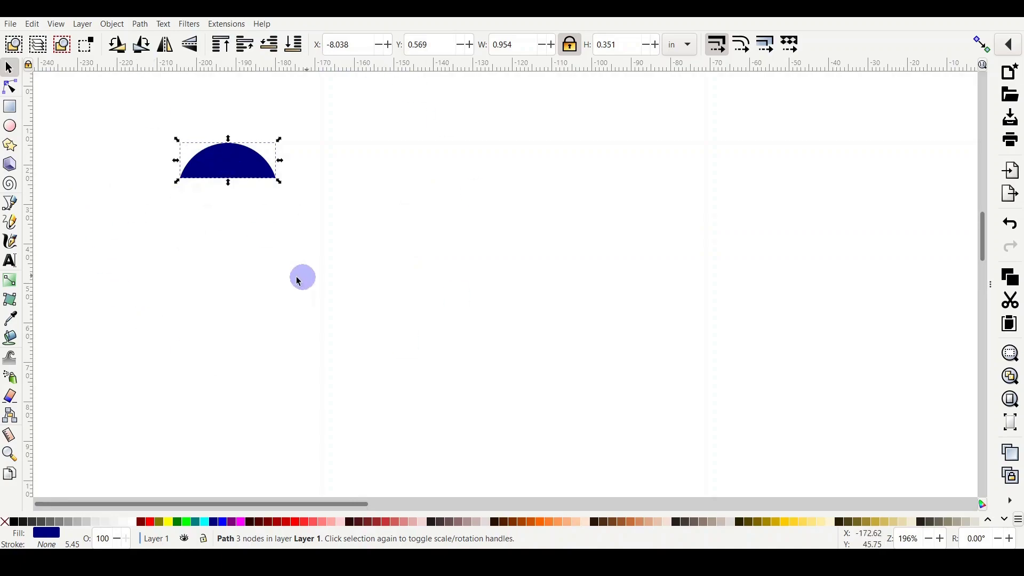
left_click(242, 279)
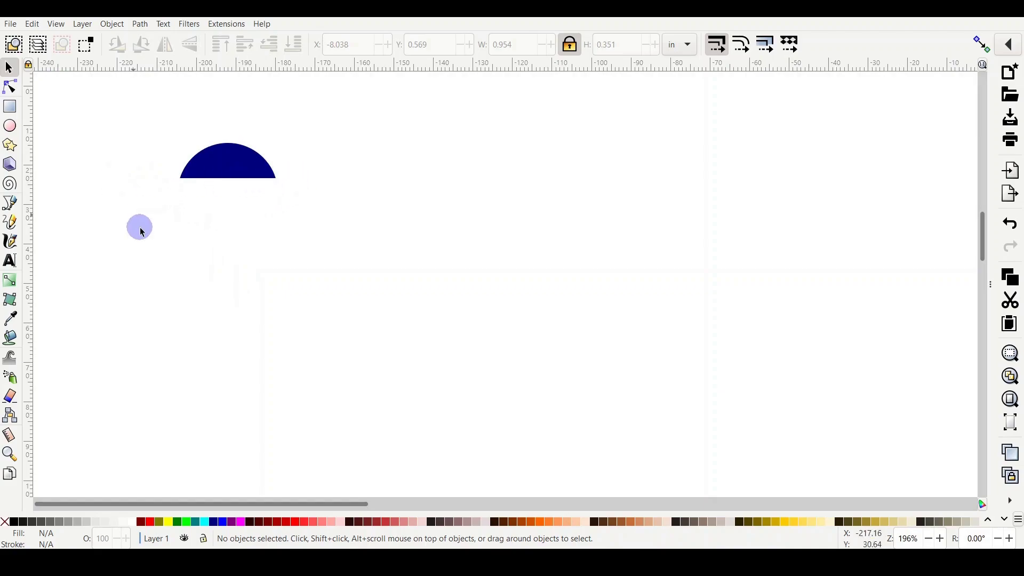
Draw a yellow rectangle about 1.66 by 0.41 in below the navy cap shape
left_click(13, 107)
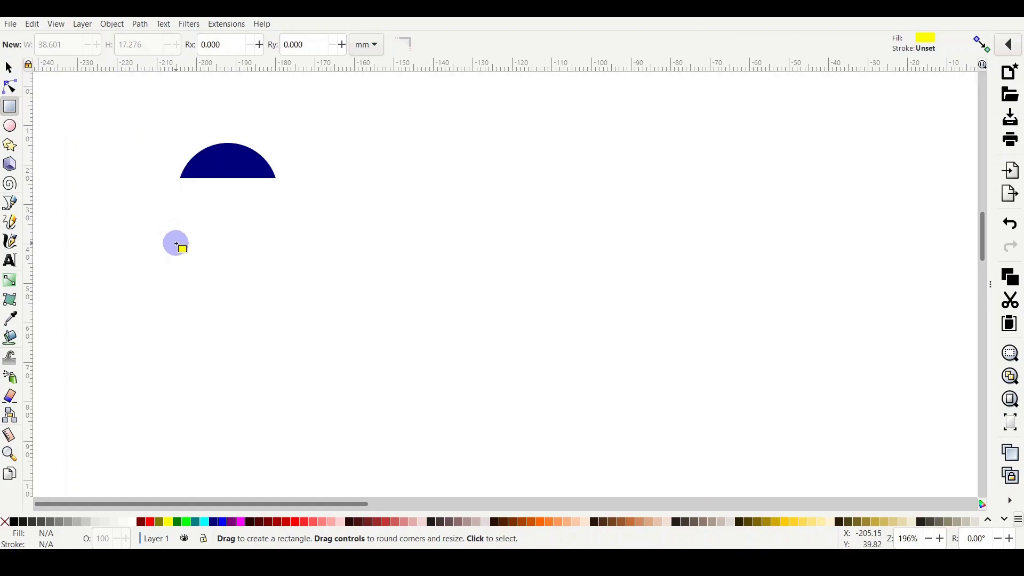
left_click_drag(176, 231, 258, 250)
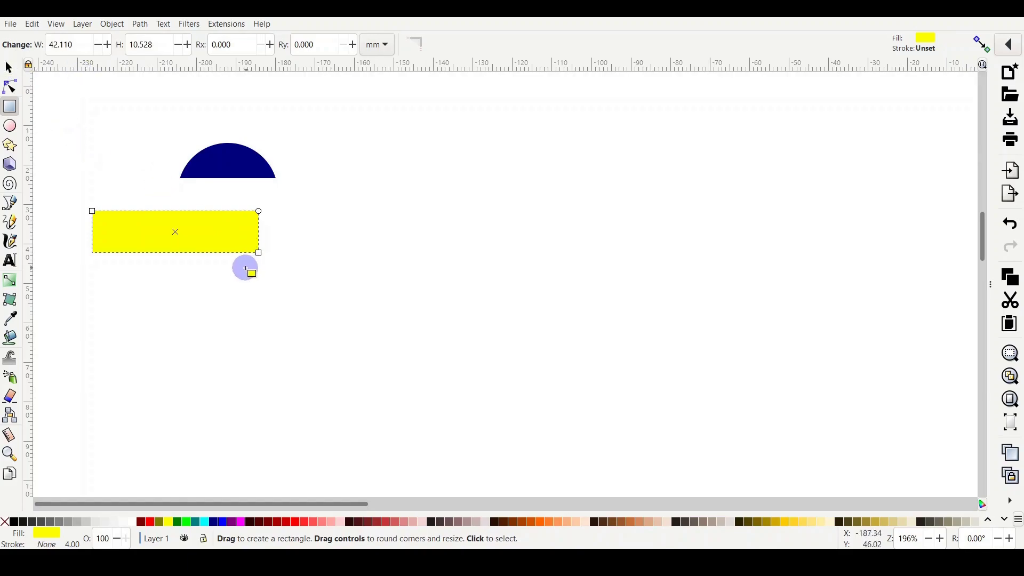
left_click(9, 67)
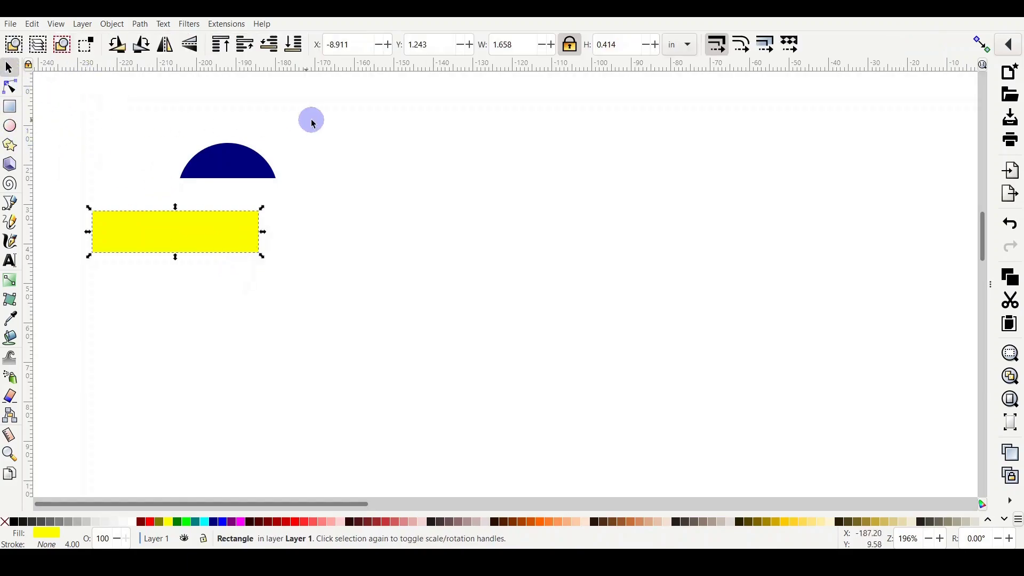
Set the navy cap shape's width to 1 in with its proportions locked
left_click(219, 164)
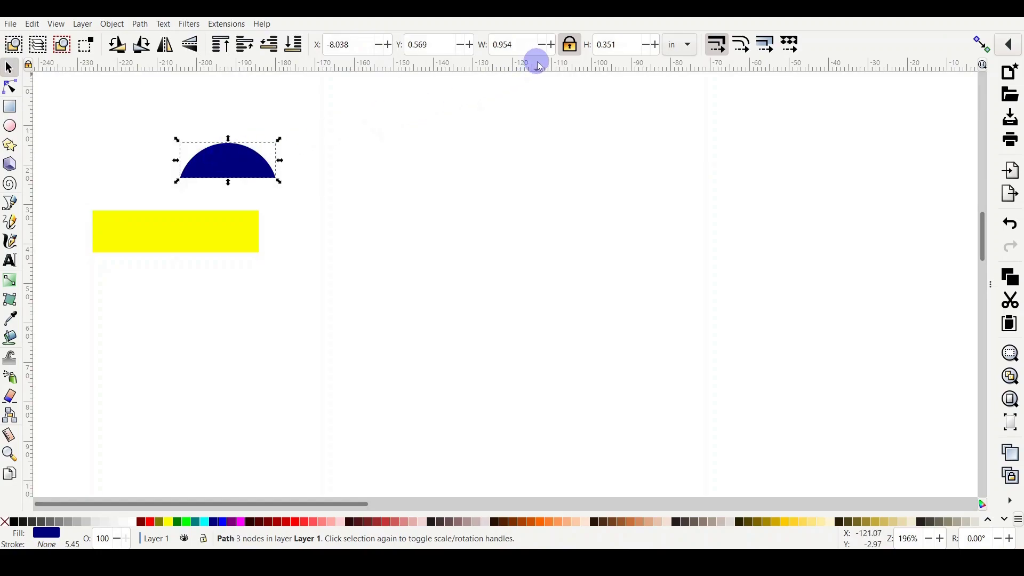
left_click_drag(518, 45, 487, 46)
type("1")
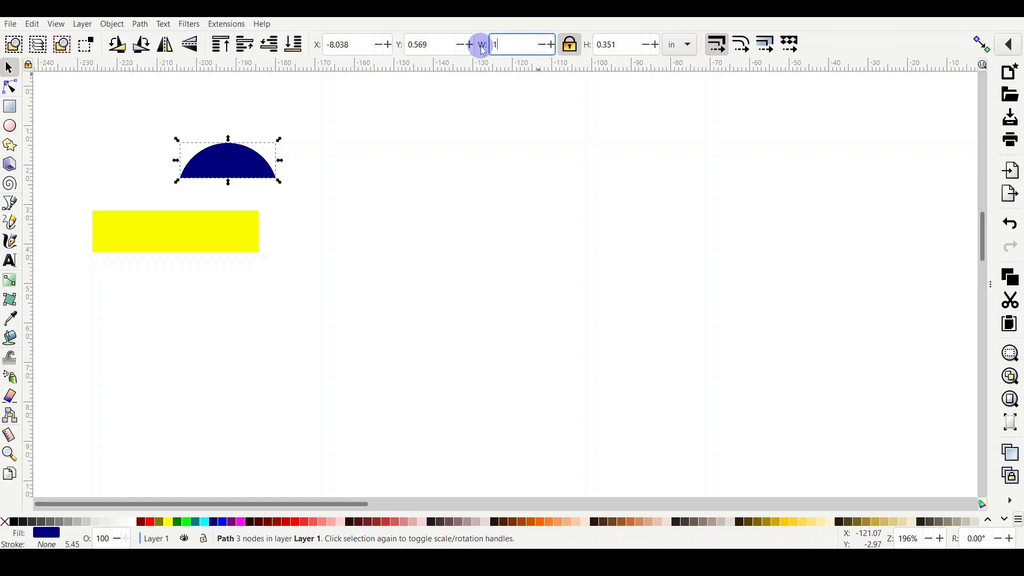
key("Return")
Set the yellow rectangle's width to 1.2 in with its proportions locked
left_click(218, 236)
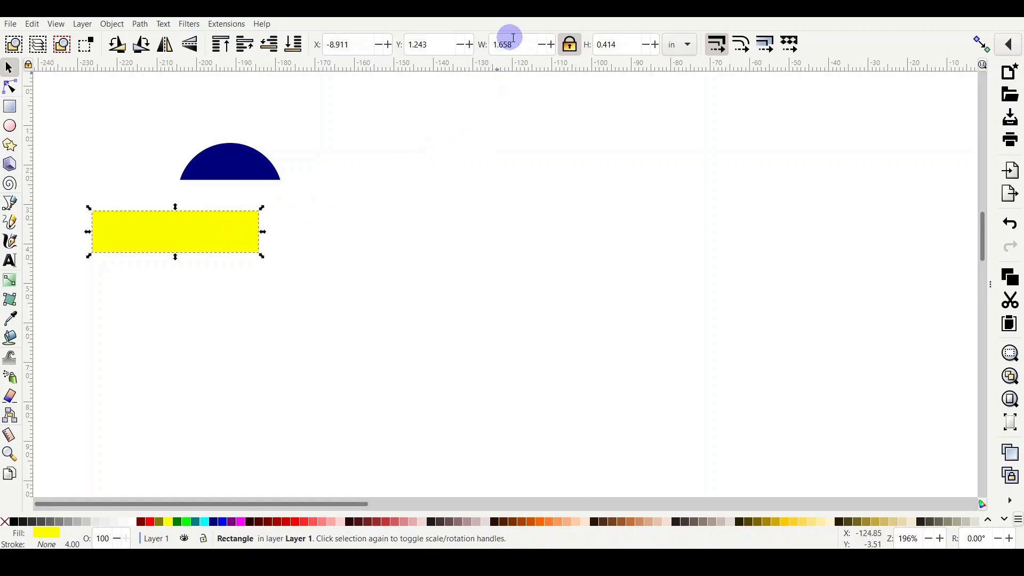
left_click_drag(519, 38, 490, 40)
type("1.2")
key("Return")
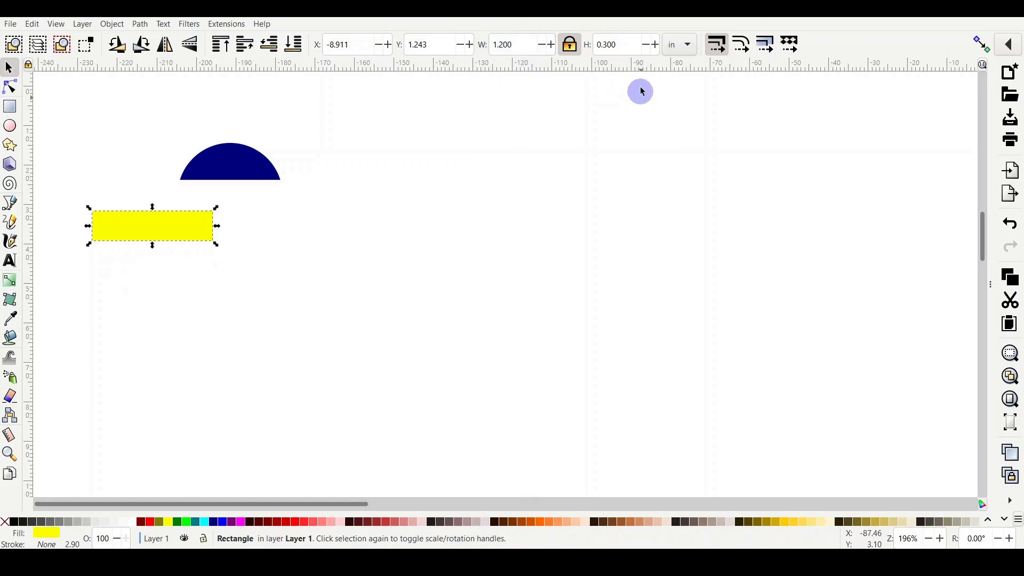
Set the yellow rectangle's height to 0.25 in with its proportions unlocked, and lock the proportions again
left_click(571, 46)
left_click(617, 44)
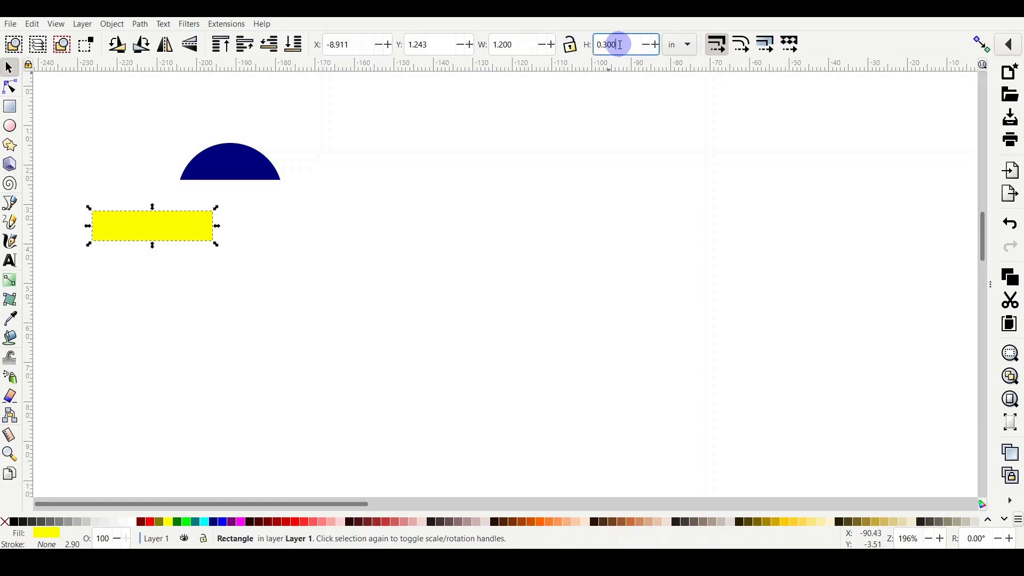
key("BackSpace")
type("25")
key("Return")
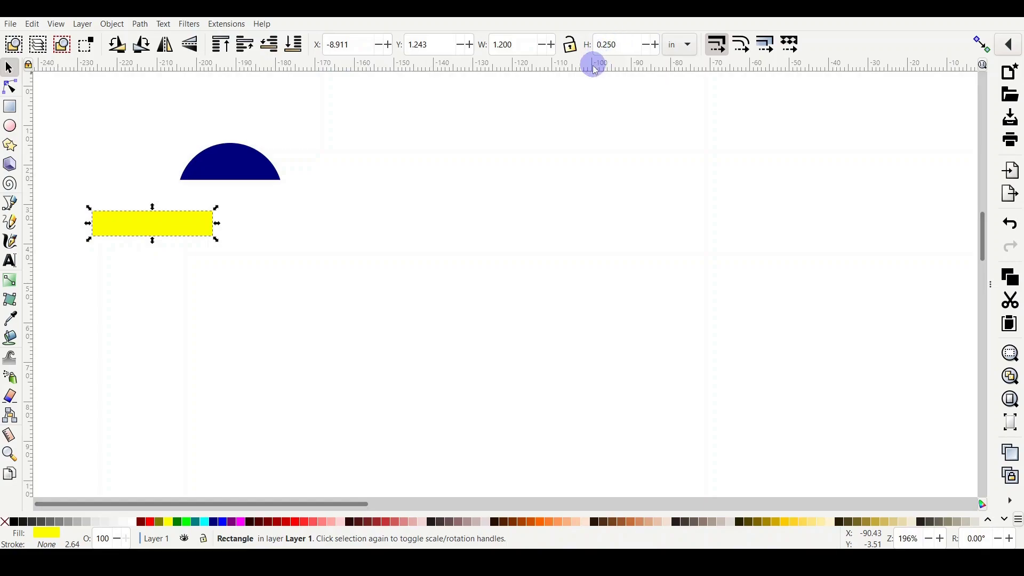
left_click(571, 46)
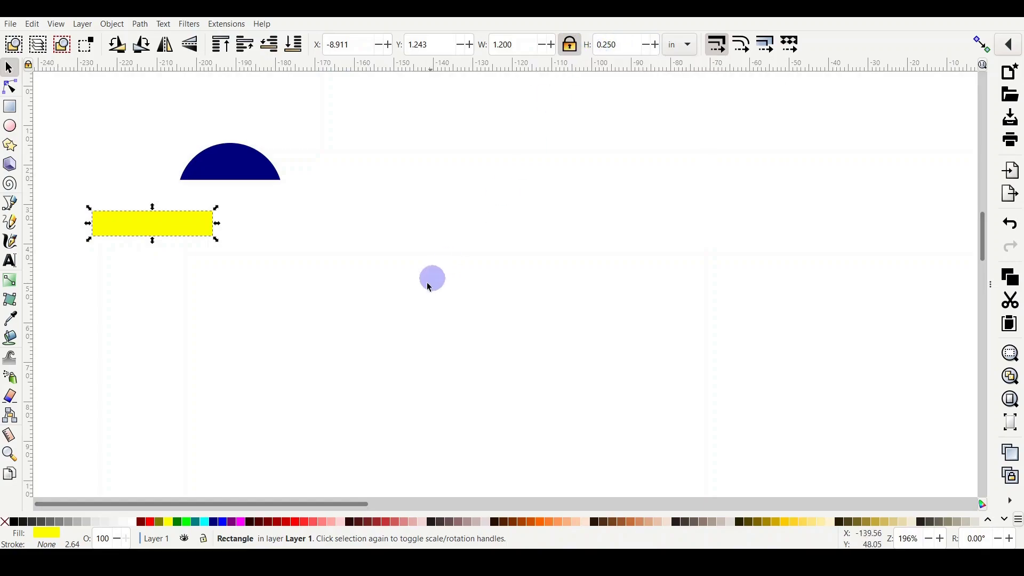
Move the yellow rectangle against the navy cap's flat underside and centre the two shapes on a common vertical axis
left_click_drag(129, 225, 207, 190)
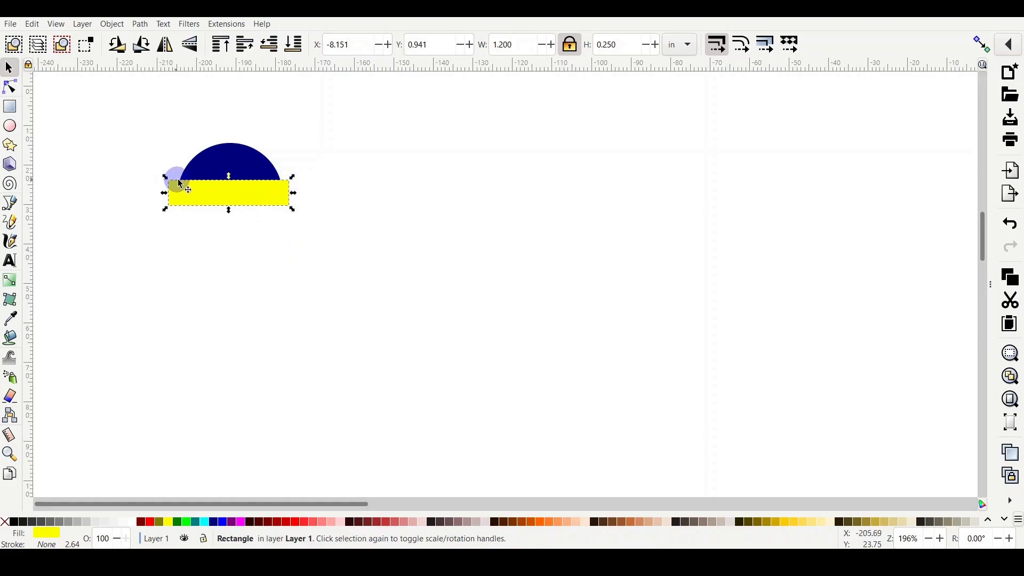
left_click_drag(336, 128, 136, 290)
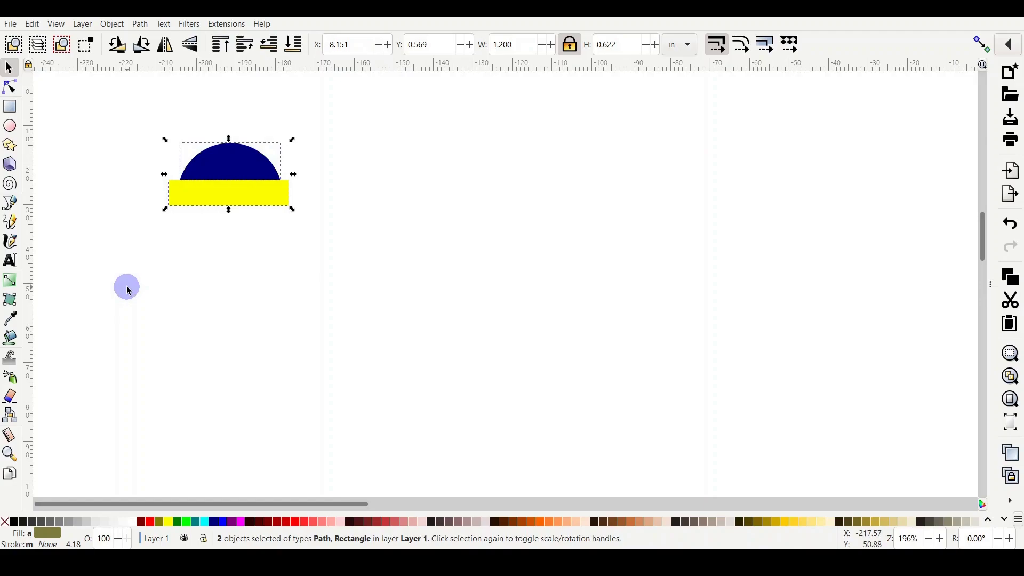
key("ctrl+shift+a")
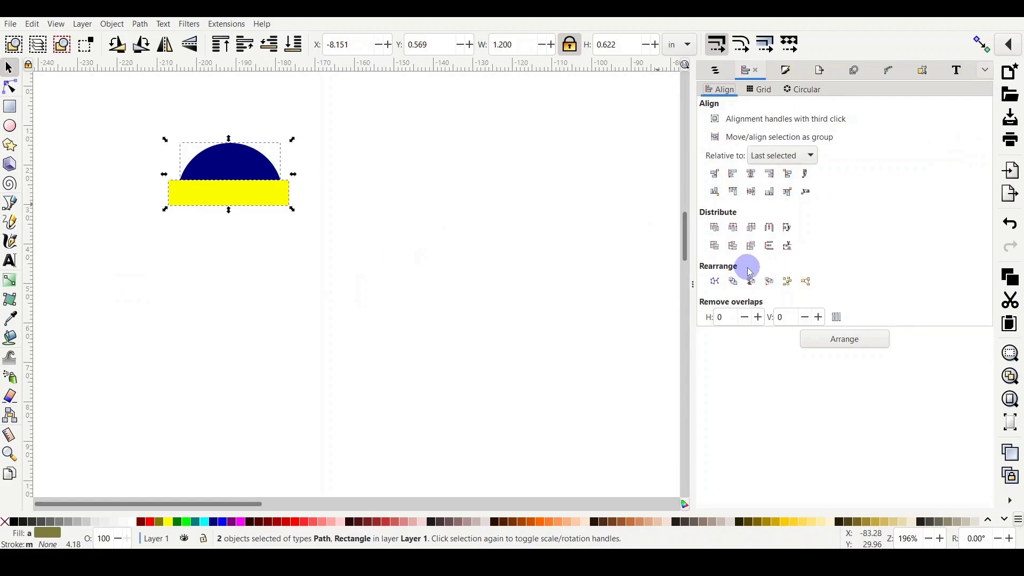
left_click(105, 27)
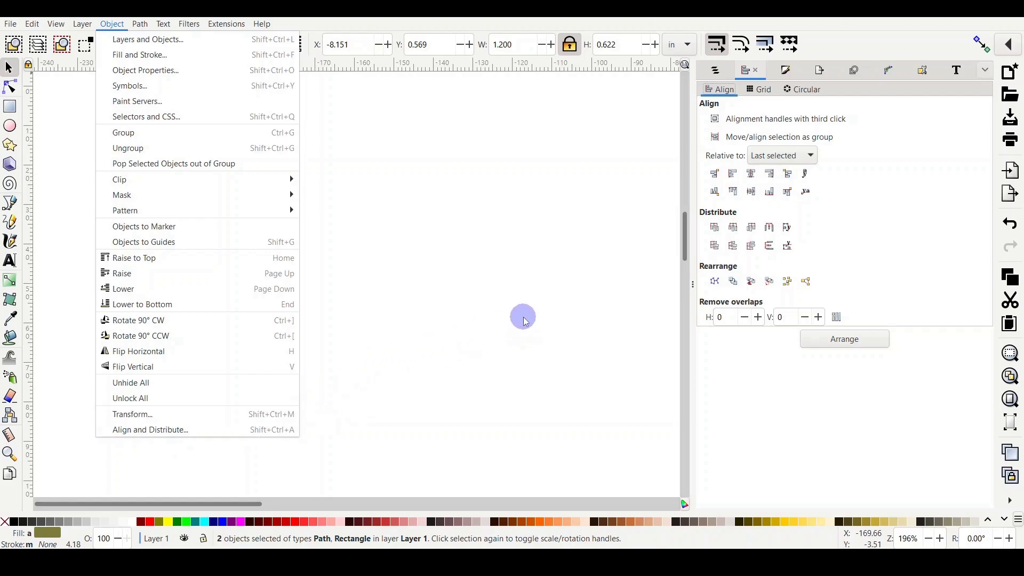
left_click(538, 310)
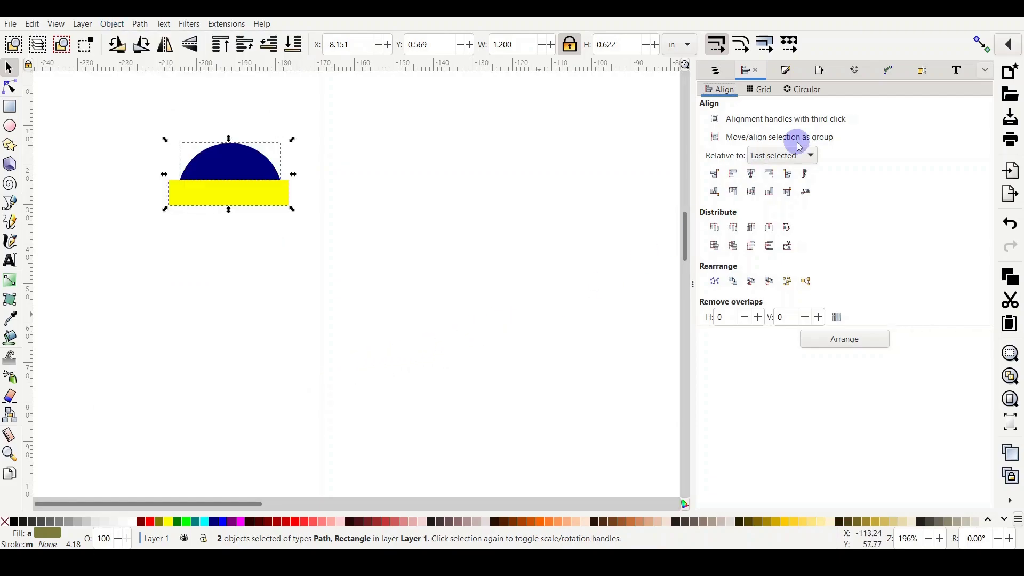
left_click(754, 176)
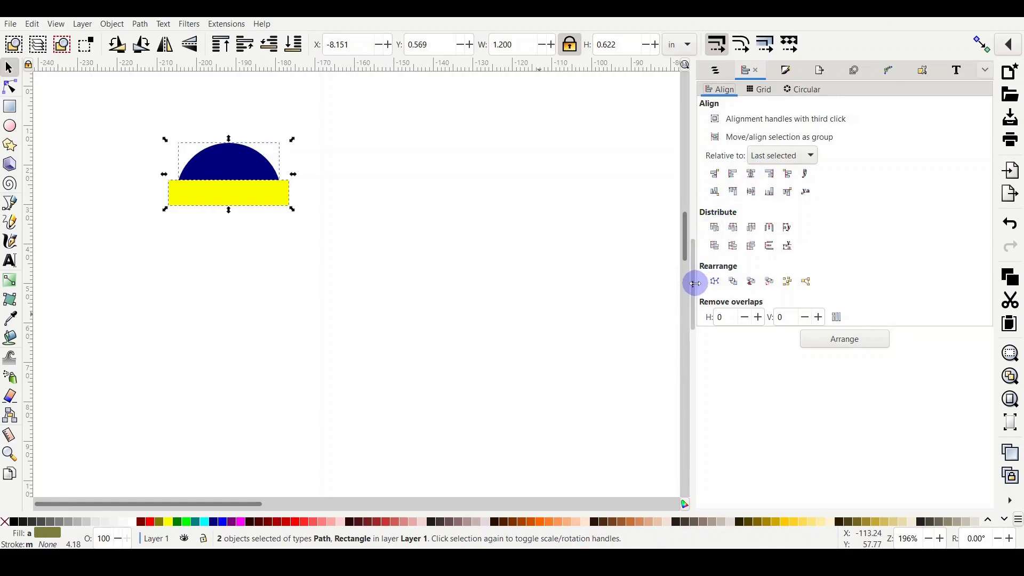
left_click(693, 284)
left_click(335, 220)
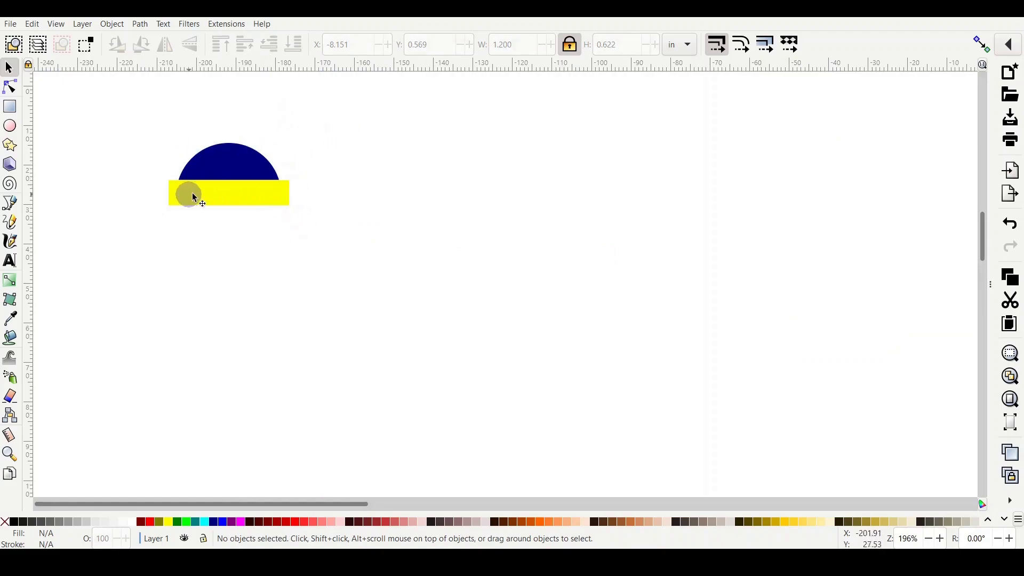
Try to merge the navy cap and the yellow rectangle into one shape with the Union operation
left_click_drag(334, 120, 143, 274)
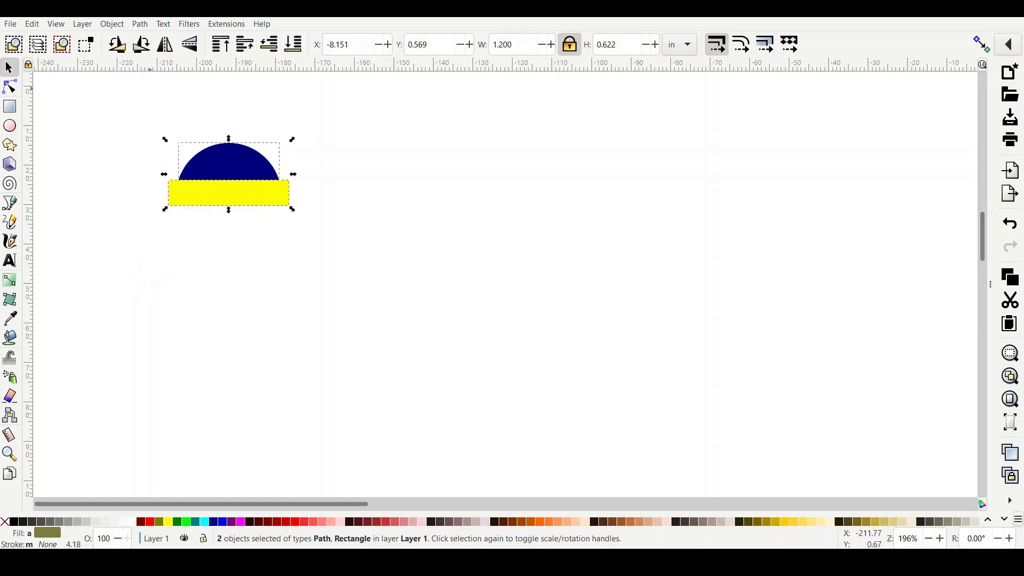
left_click(140, 25)
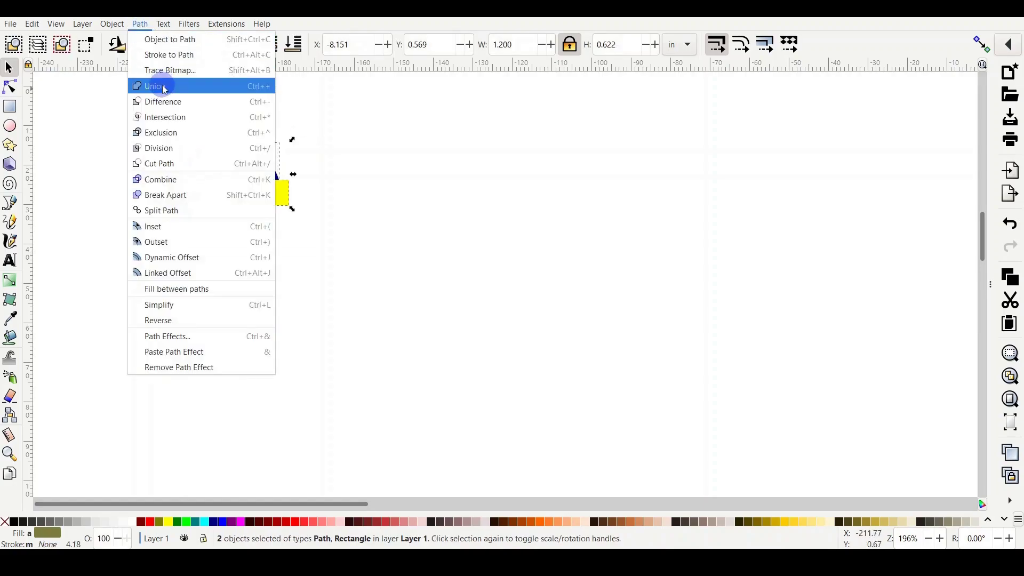
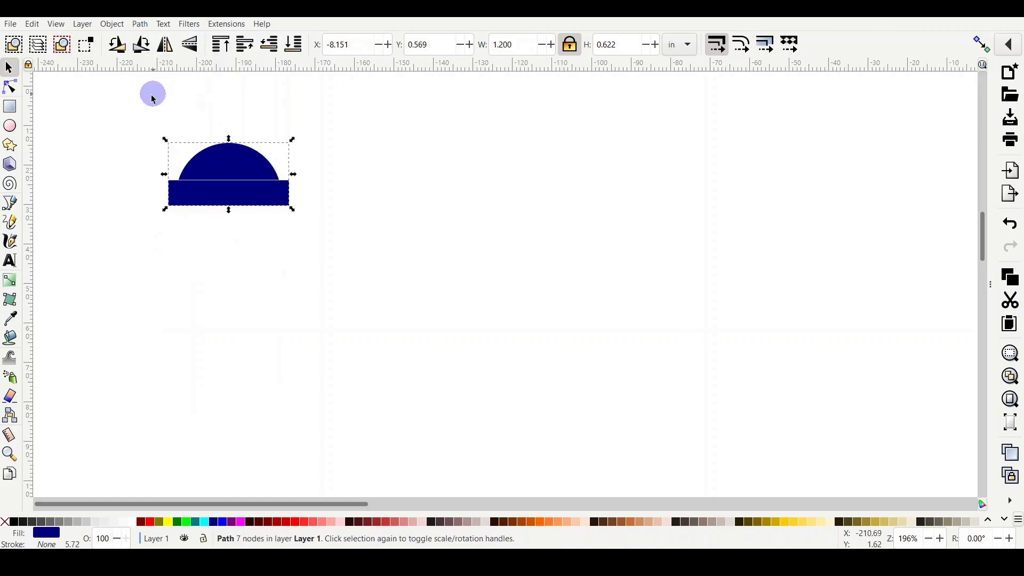
left_click(53, 213)
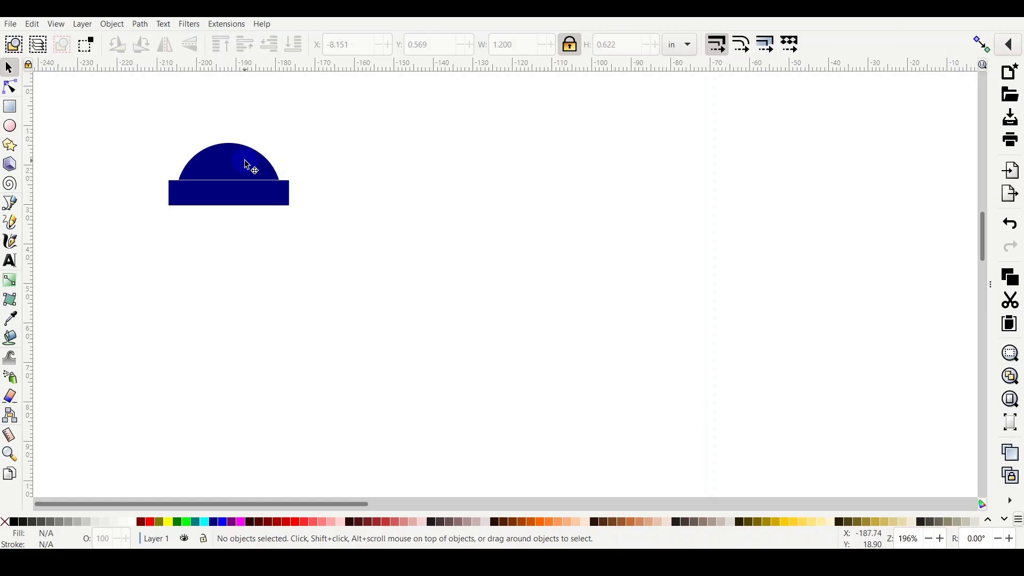
key("ctrl+z")
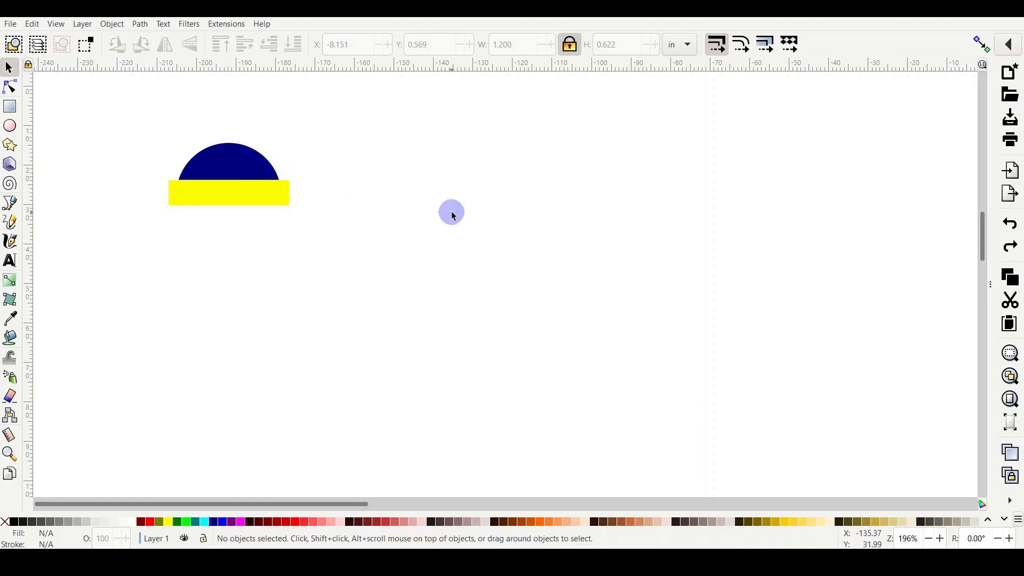
Nudge the yellow rectangle up so it slightly overlaps the lower edge of the navy cap
key("plus")
key("plus")
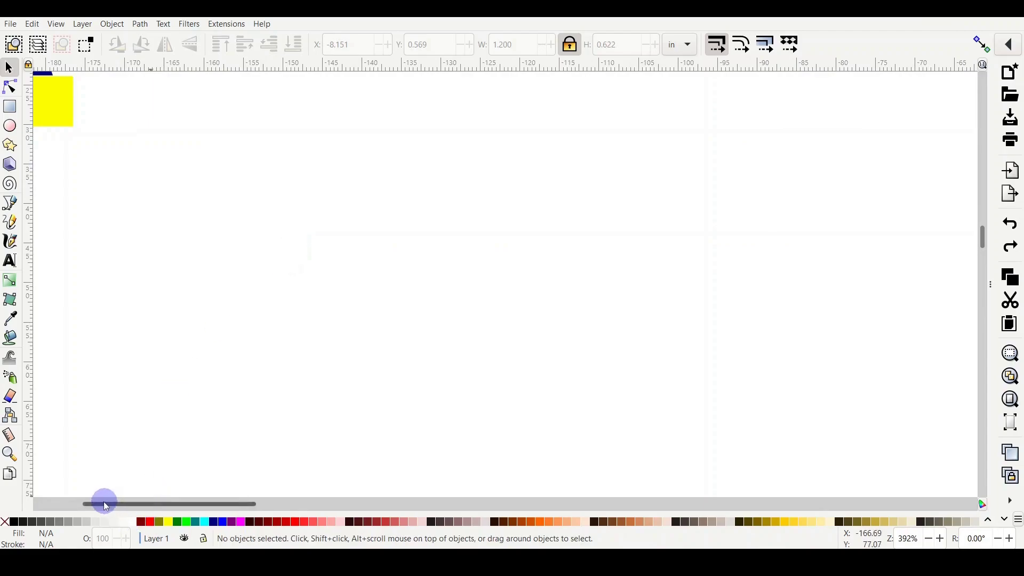
left_click_drag(96, 502, 69, 507)
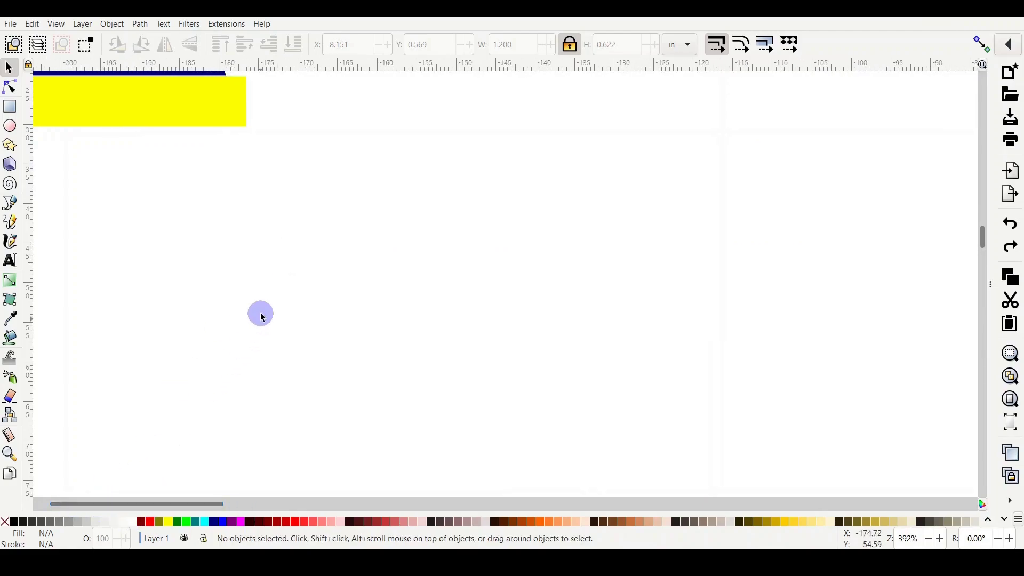
scroll(256, 315, "up", 4)
mouse_move(191, 182)
left_mouse_down()
mouse_move(190, 174)
mouse_move(190, 197)
mouse_move(194, 173)
left_mouse_up()
Select both the overlapping rectangle and the cap and centre them on a common vertical axis
left_click_drag(292, 92, 125, 222)
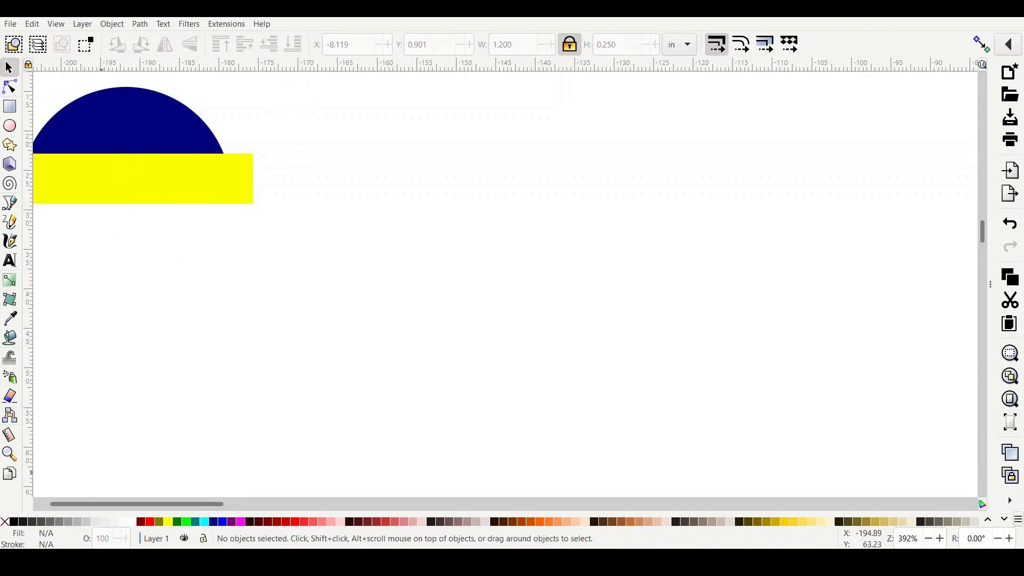
key("ctrl+a")
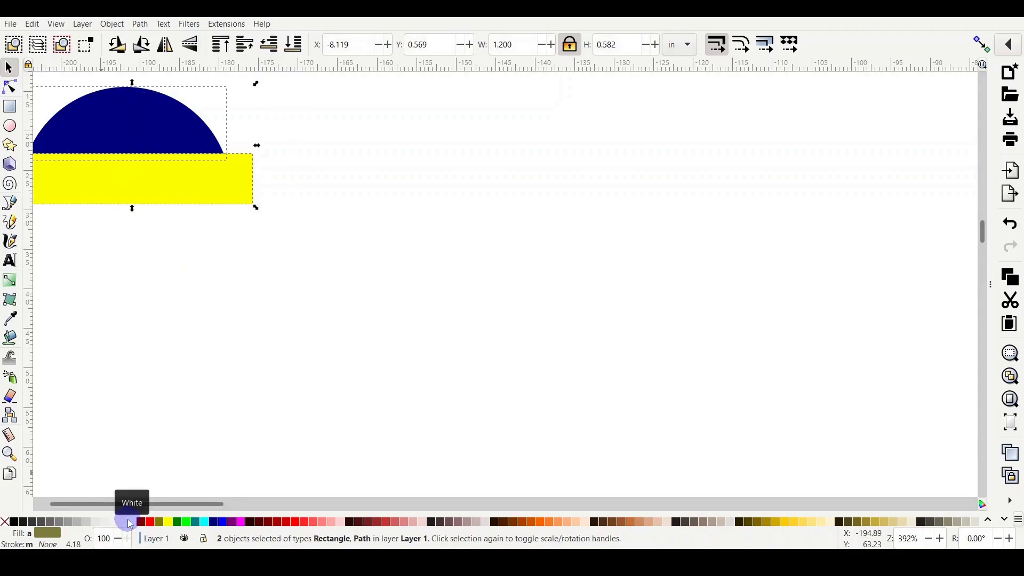
key("ctrl+shift+a")
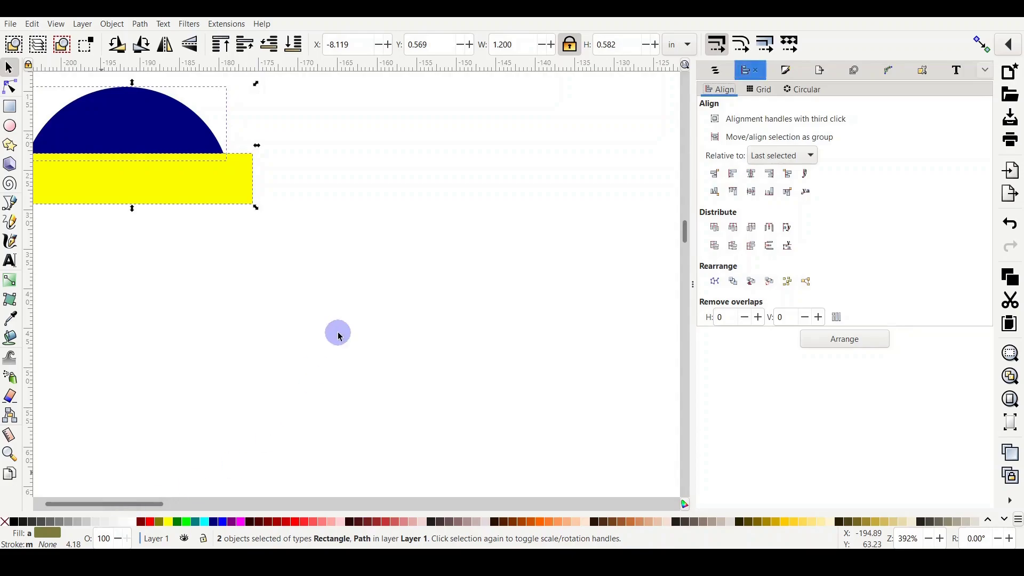
left_click(751, 174)
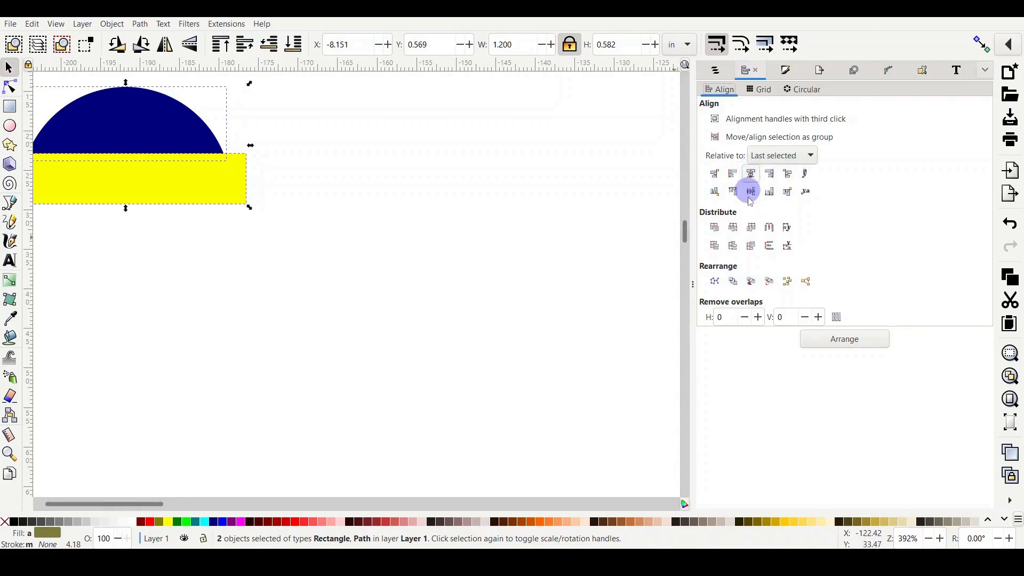
left_click(693, 283)
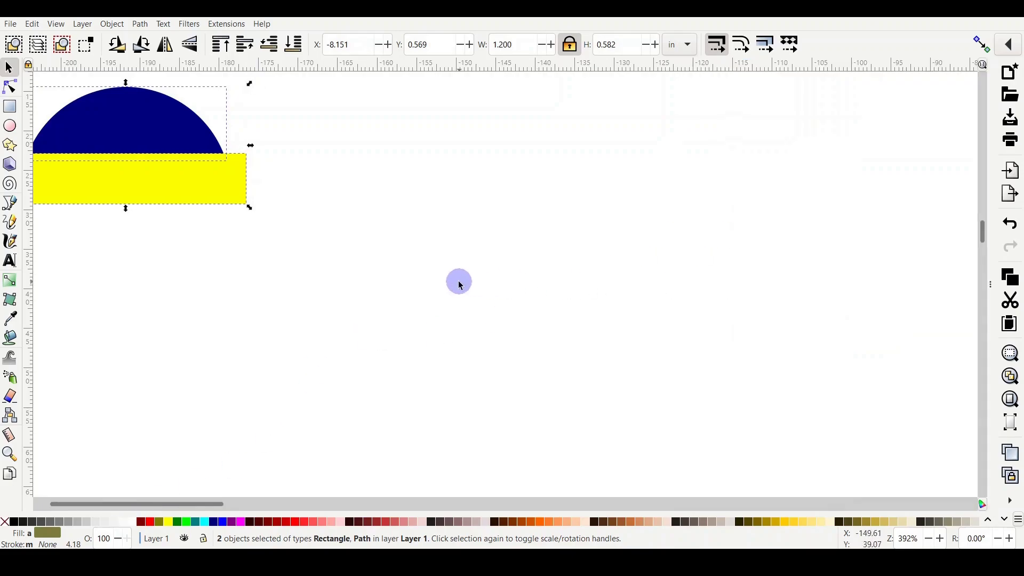
Merge the overlapping cap and rectangle into a single navy petal shape with the Union operation
left_click(138, 25)
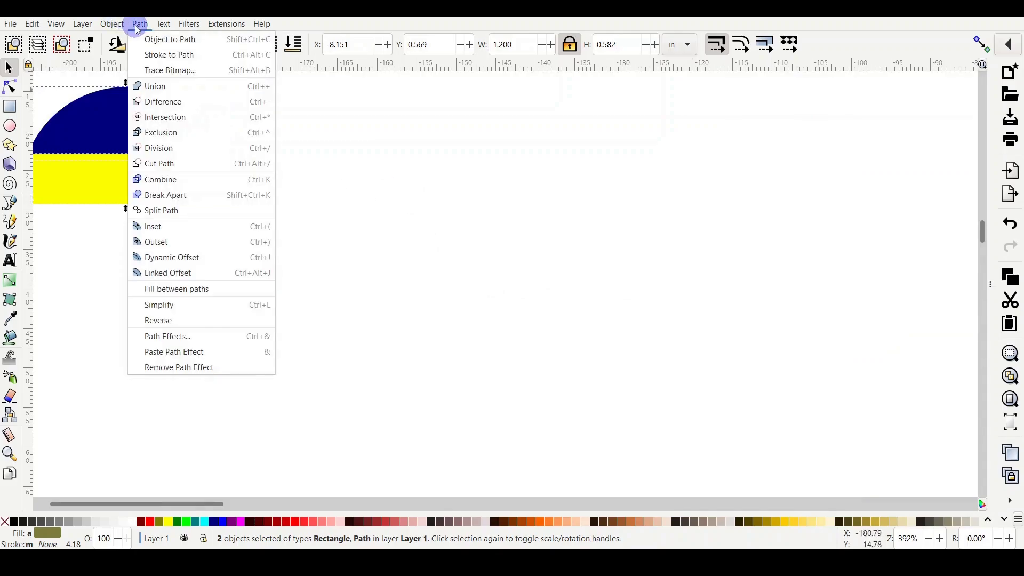
left_click(152, 88)
left_click(431, 209)
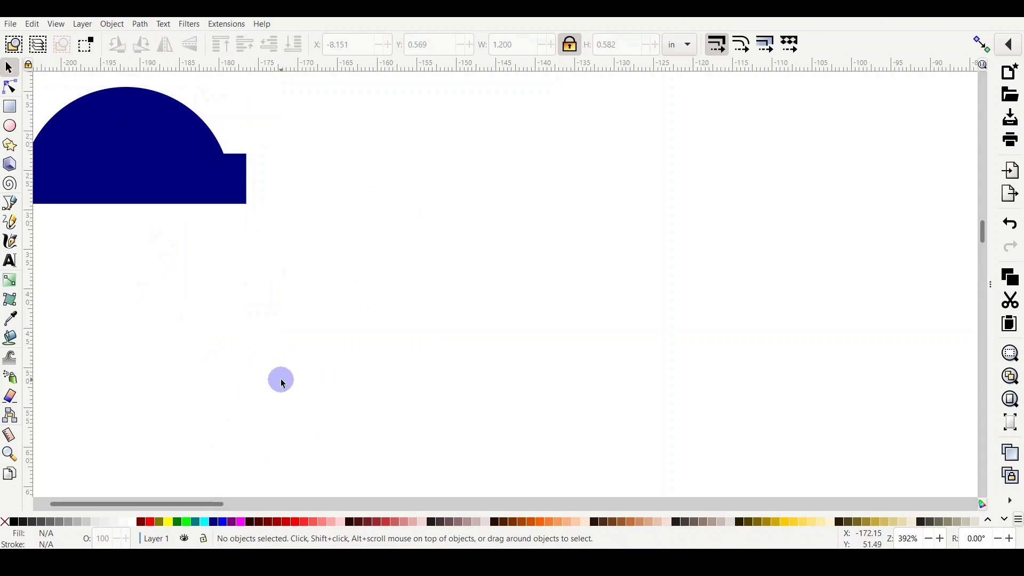
Move the navy petal shape up and to the left, and scale it down to about 0.59 by 0.29 in
key("minus")
key("minus")
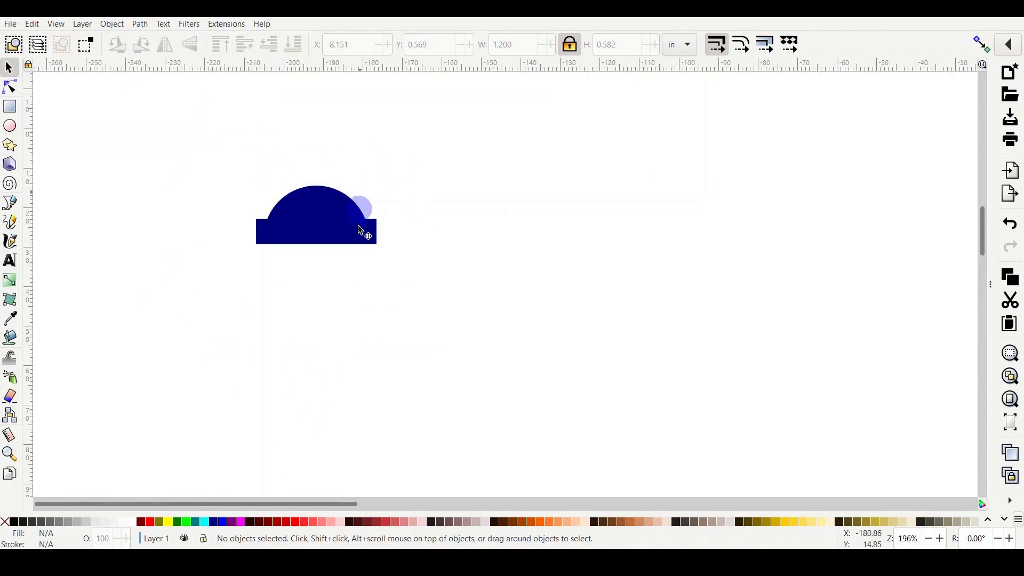
left_click_drag(305, 179, 306, 235)
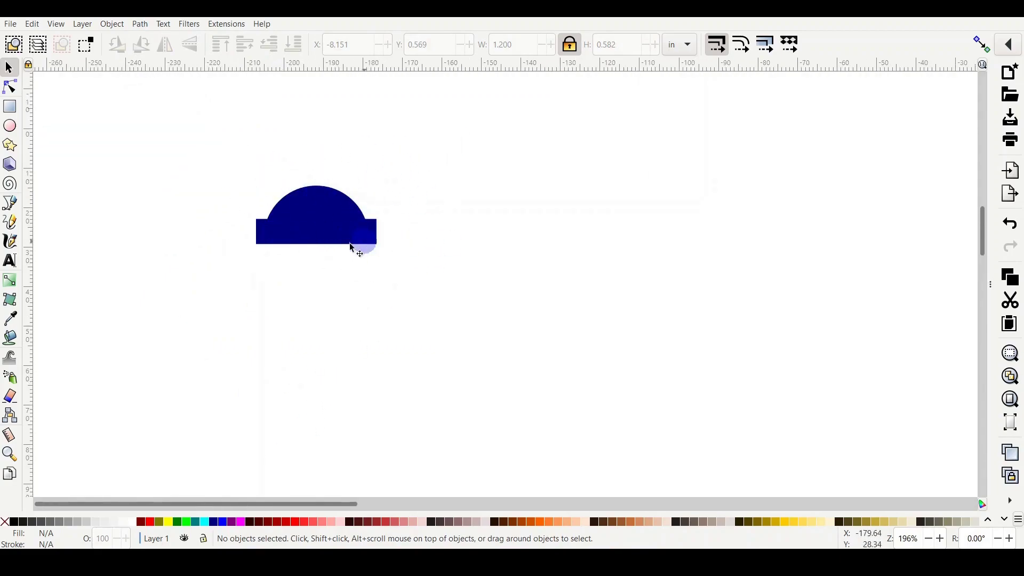
left_click(330, 216)
left_click_drag(329, 217, 192, 163)
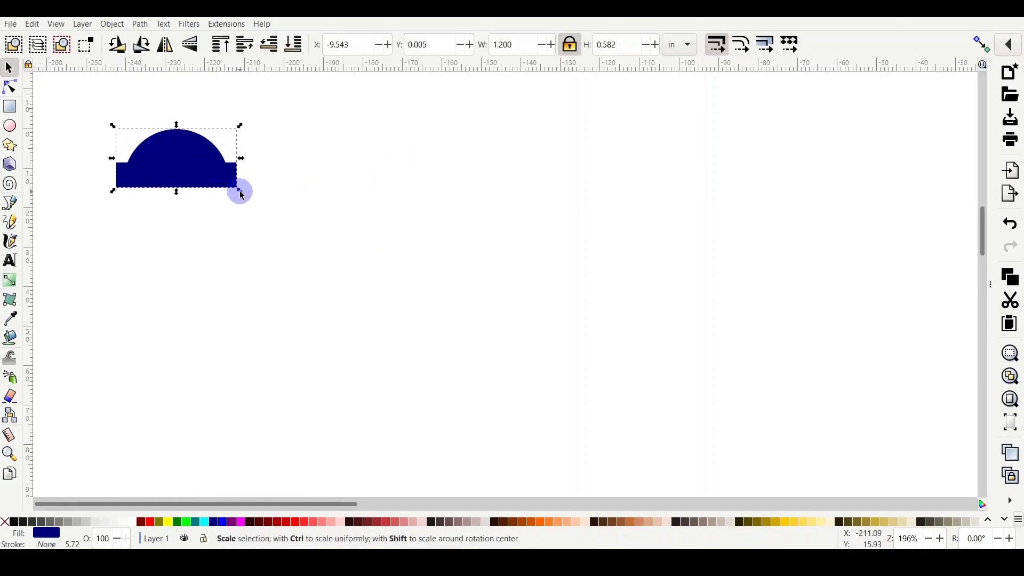
left_click_drag(242, 195, 195, 168)
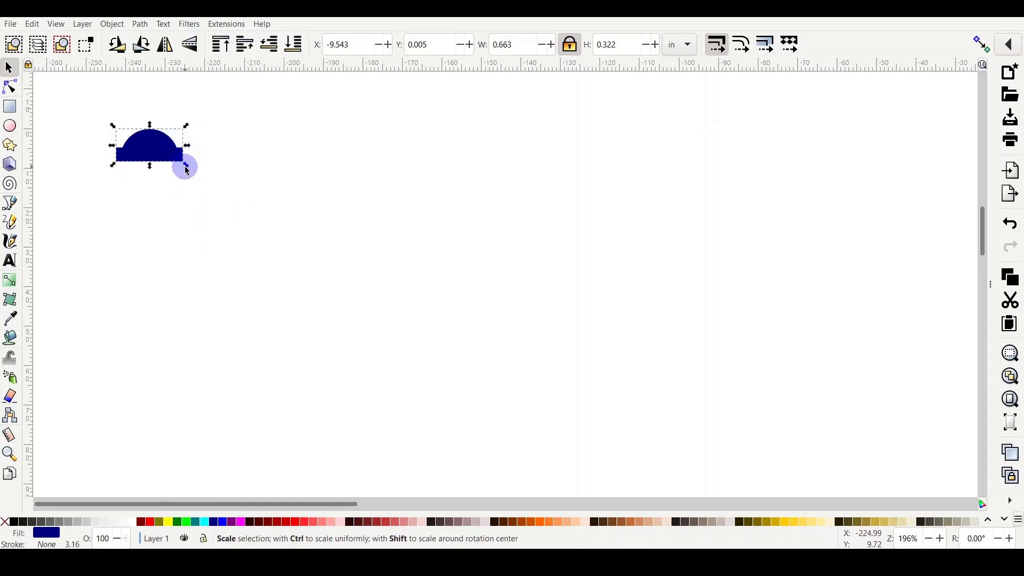
left_click_drag(186, 168, 180, 160)
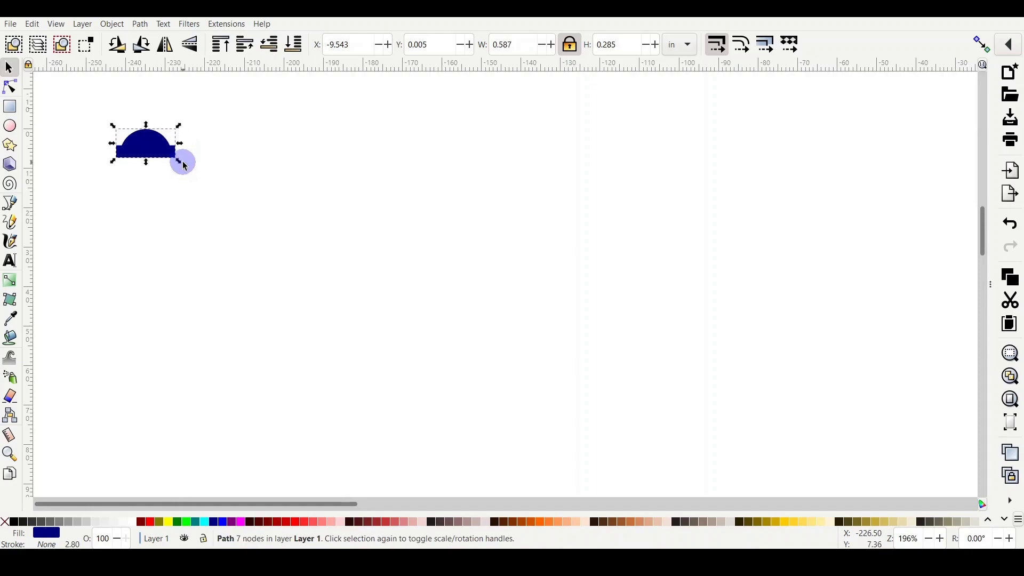
left_click(286, 256)
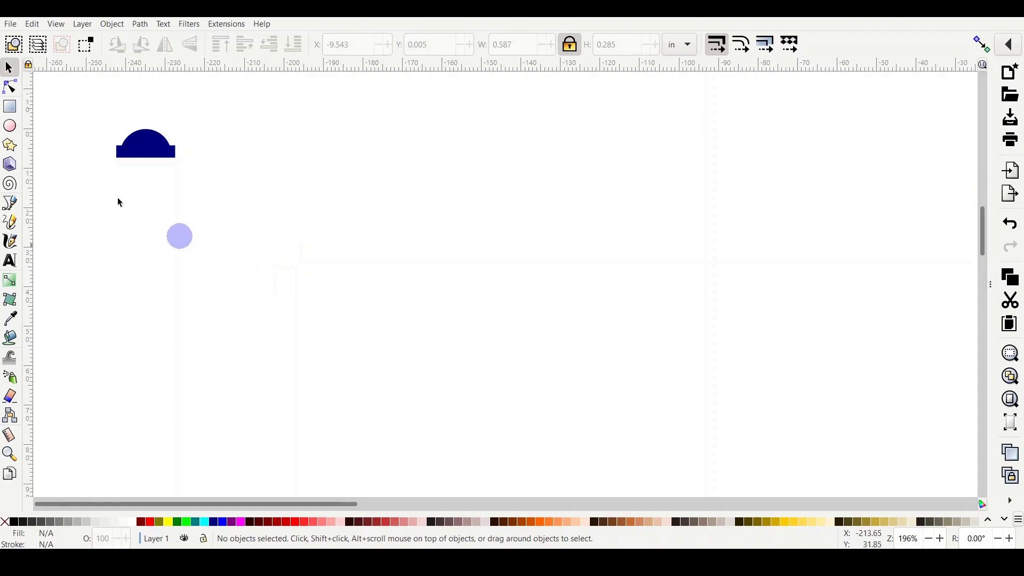
Draw a spiral with 3.82 turns, about 3.56 by 3.37 in, and place it just right of the navy petal shape
left_click(10, 185)
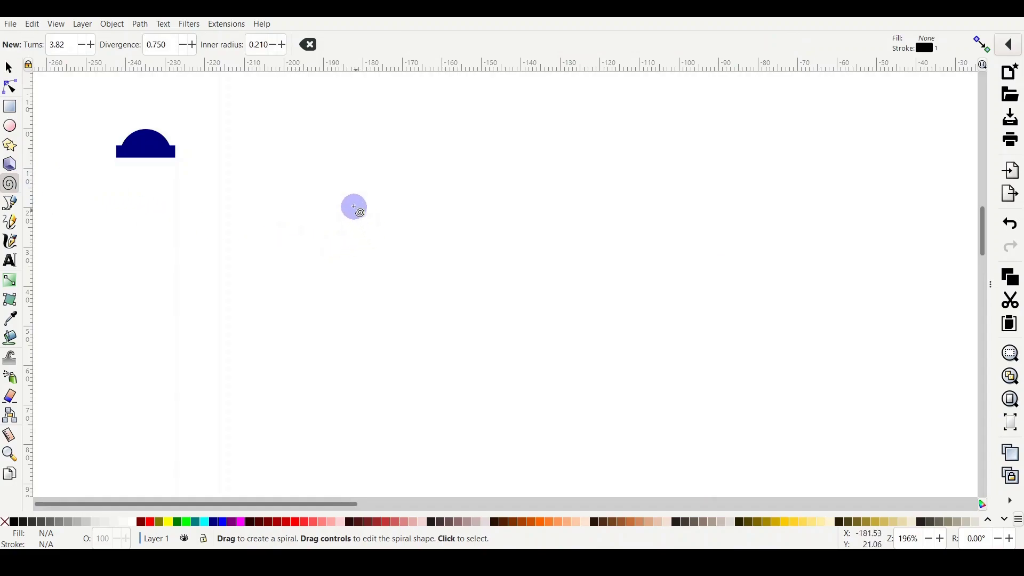
left_click_drag(349, 176, 476, 323)
left_click(8, 68)
left_click_drag(277, 152, 329, 252)
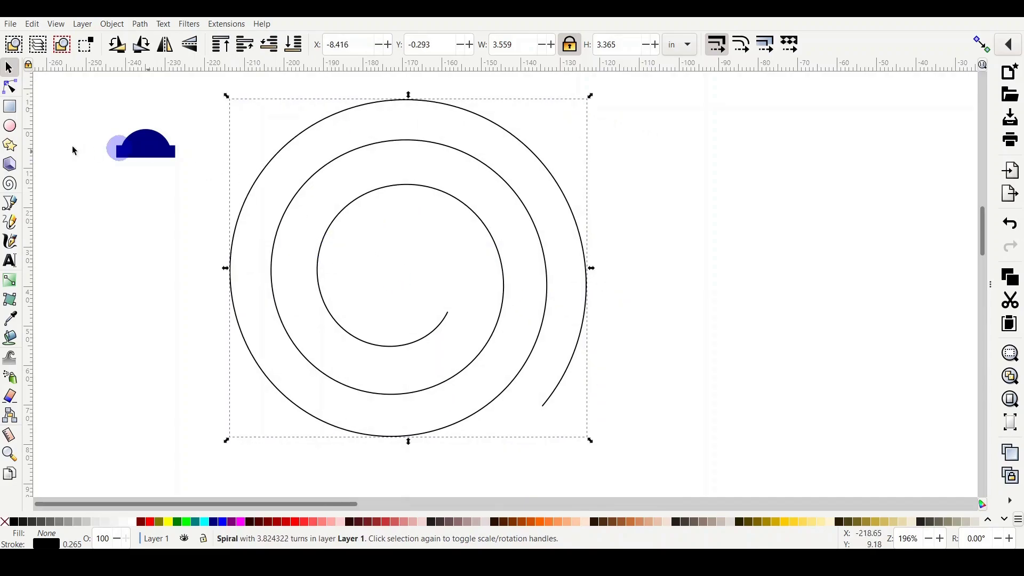
left_click(111, 192)
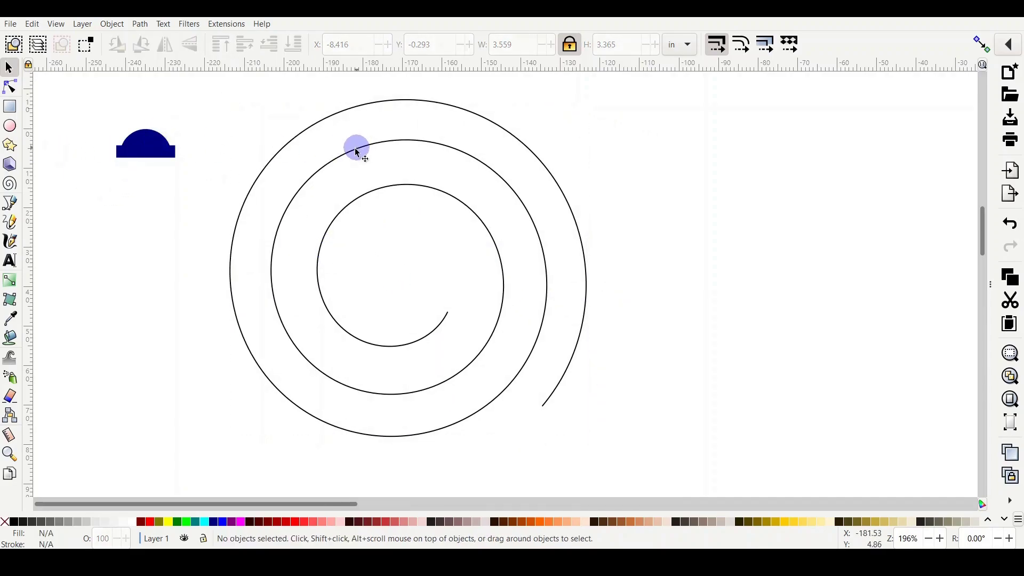
Move the navy petal shape onto the upper-left part of the spiral's outer turn and raise it to the top of the stack
left_click_drag(172, 148, 258, 187)
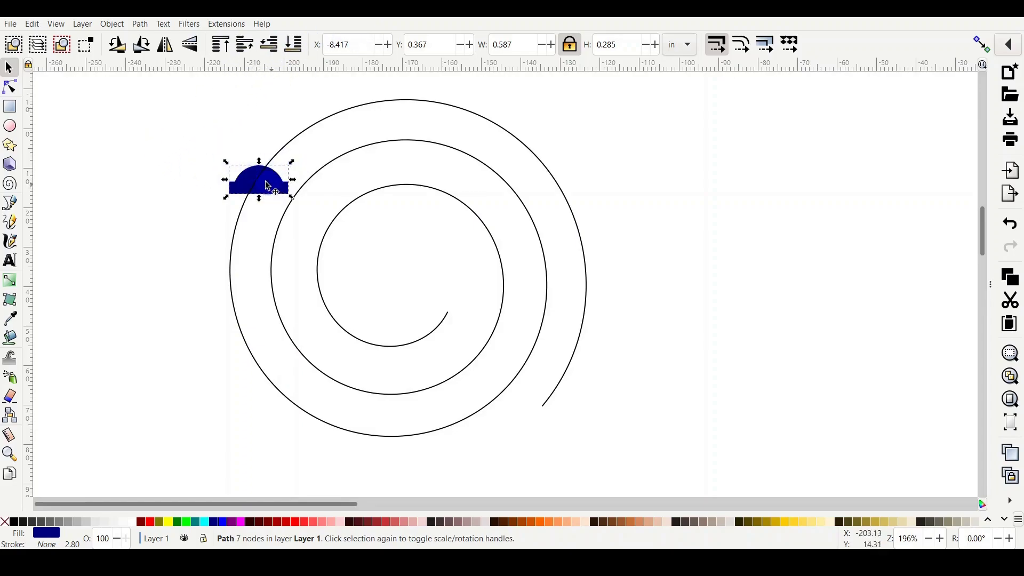
left_click(223, 47)
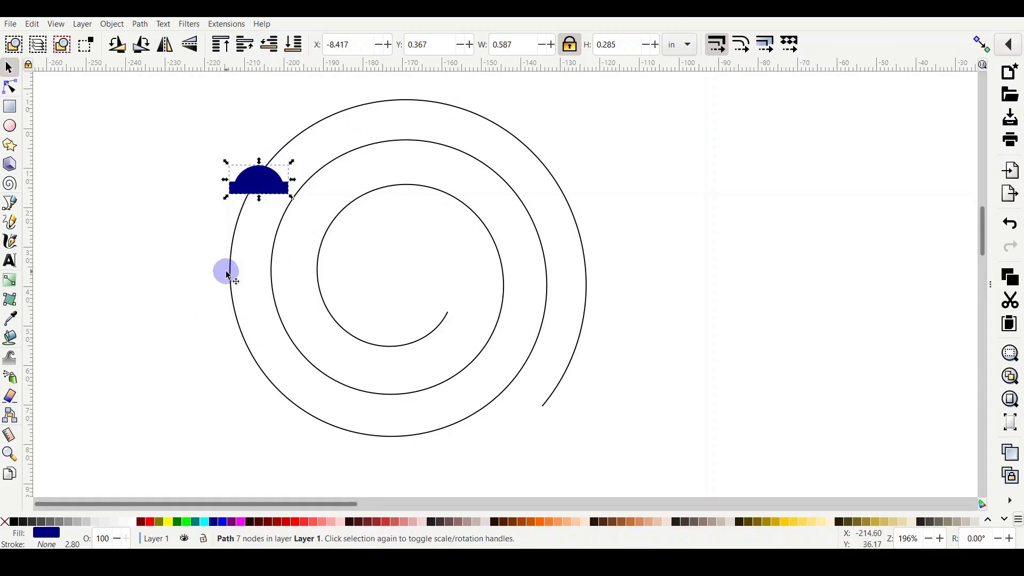
Move the navy petal shape off the spiral to the empty area at its upper left and copy it
left_click_drag(237, 176, 95, 144)
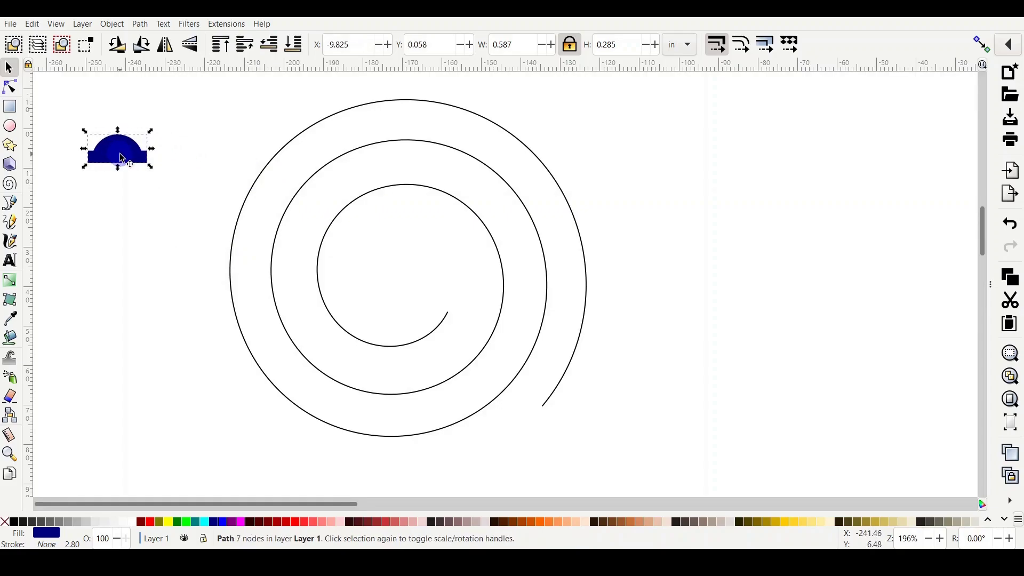
right_click(122, 158)
left_click(133, 177)
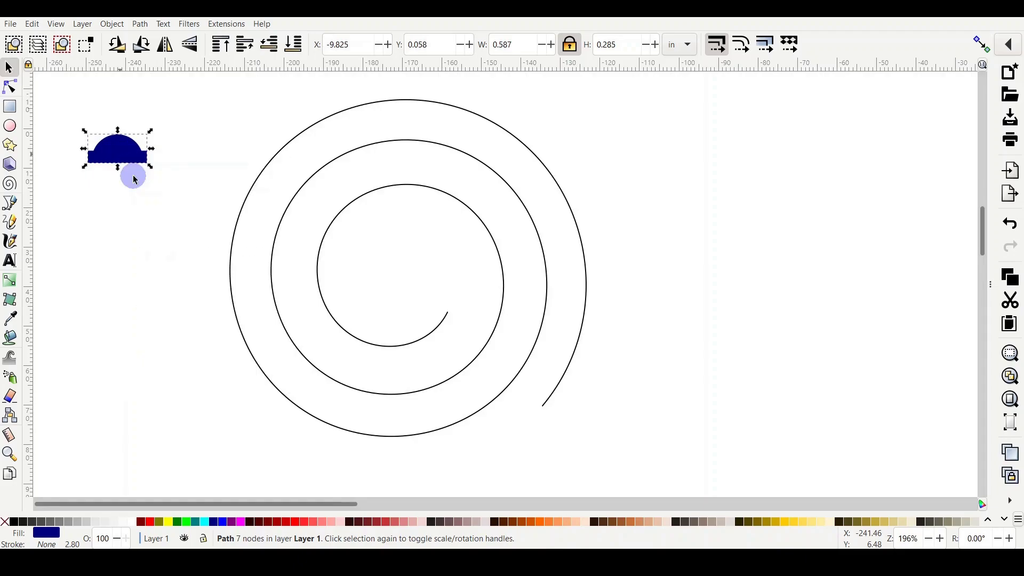
Add the Pattern Along Path live path effect to the spiral
left_click(312, 129)
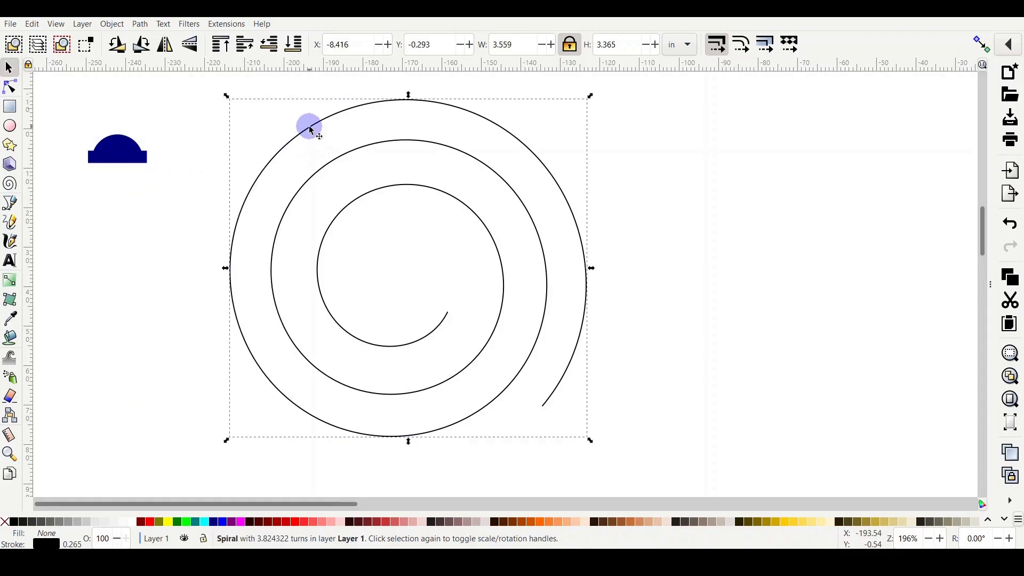
left_click(141, 28)
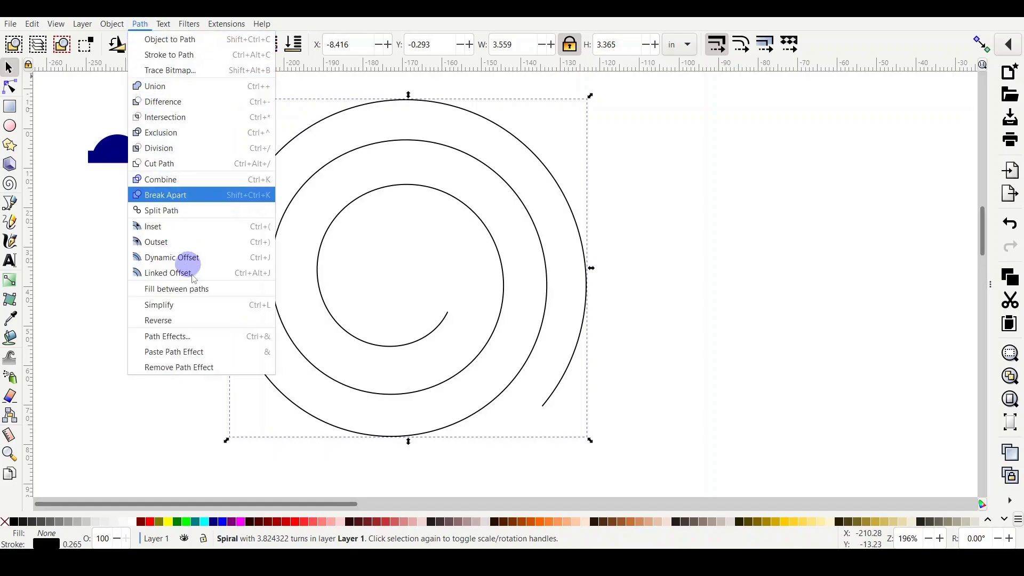
left_click(157, 338)
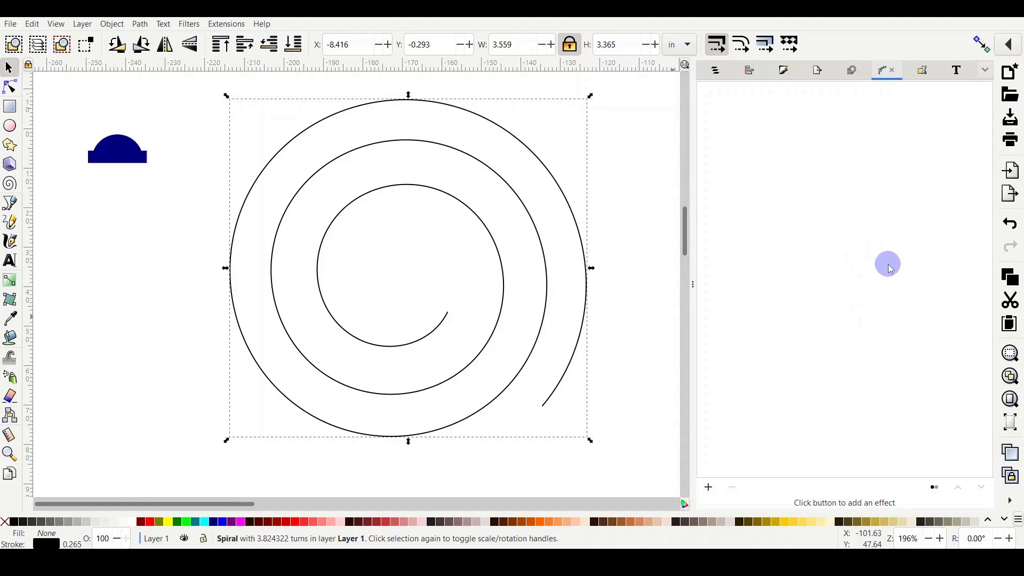
left_click(710, 488)
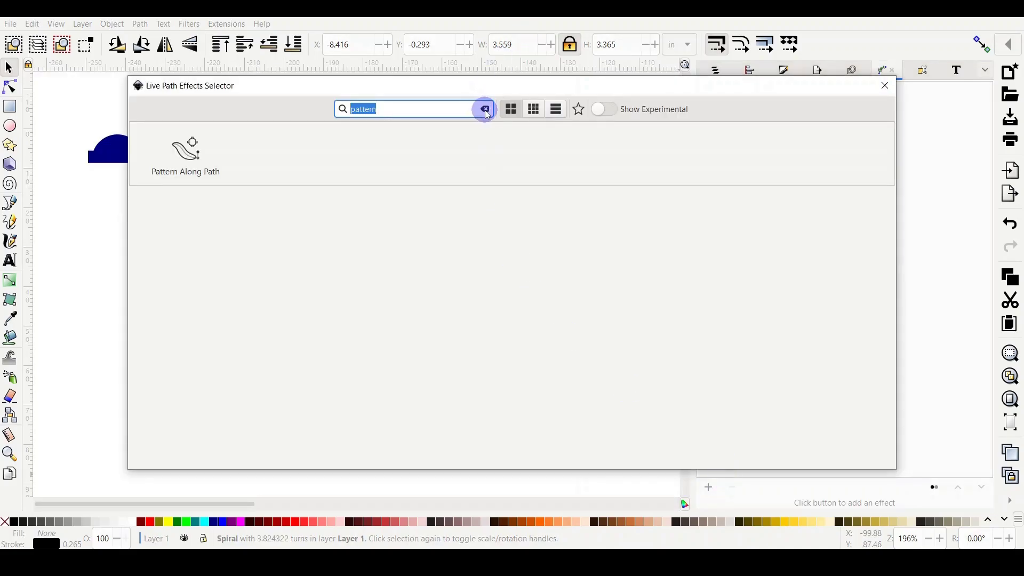
left_click(484, 109)
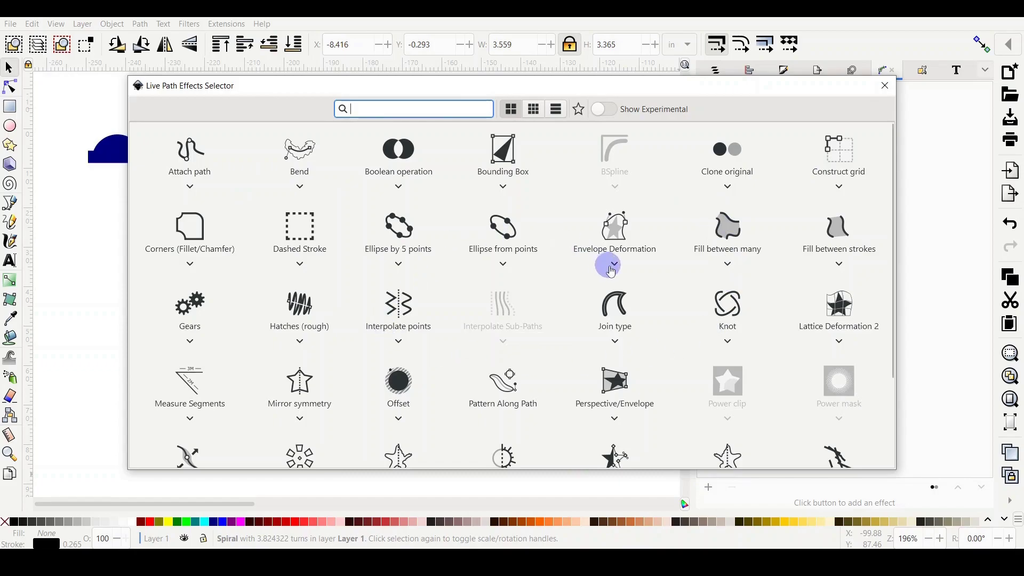
scroll(603, 297, "down", 2)
scroll(538, 288, "down", 1)
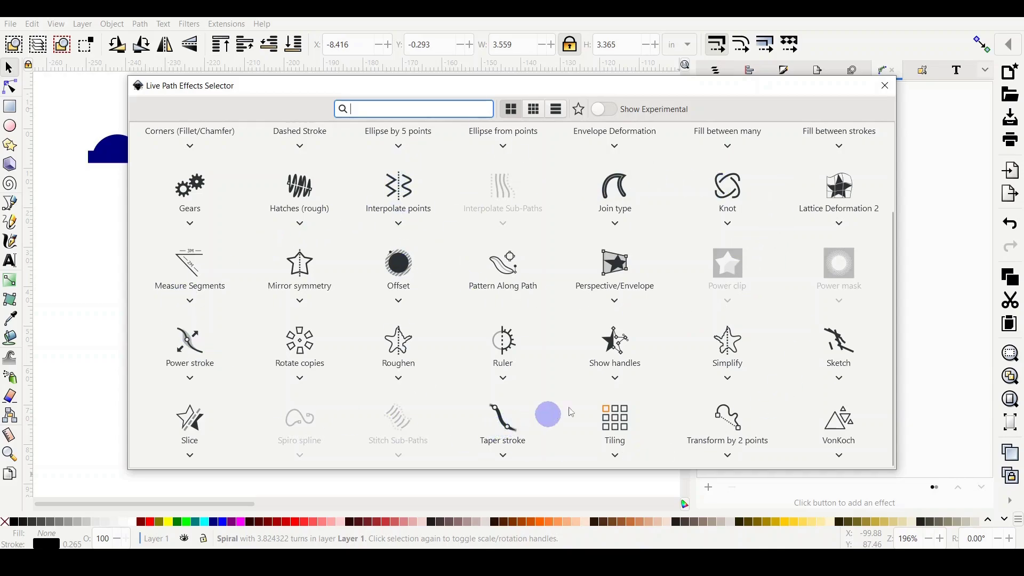
scroll(525, 339, "up", 1)
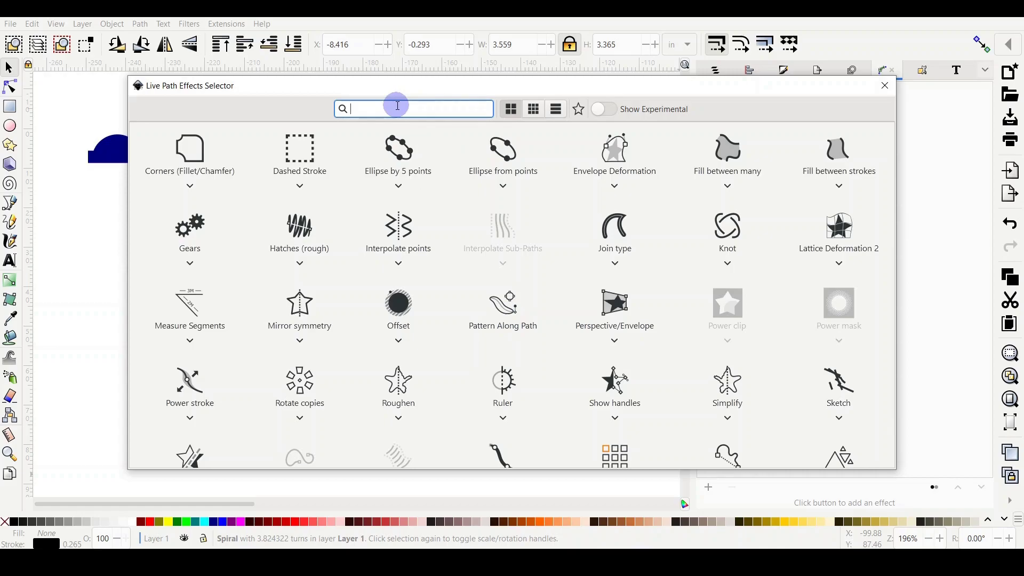
type("patter")
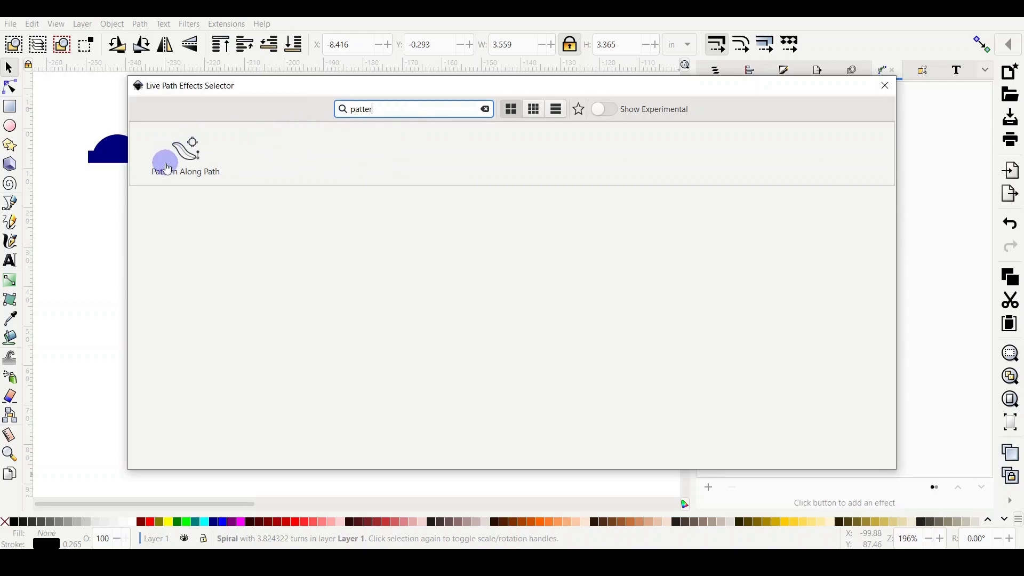
left_click(188, 167)
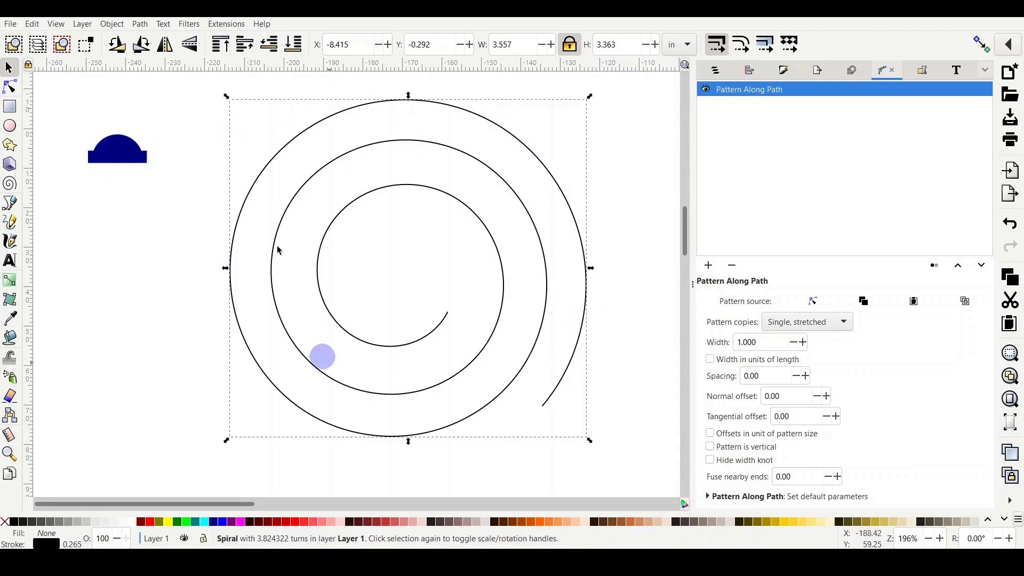
Set the effect's pattern copies to Repeated, stretched and paste the copied petal as the pattern source
left_click(842, 322)
left_click(827, 298)
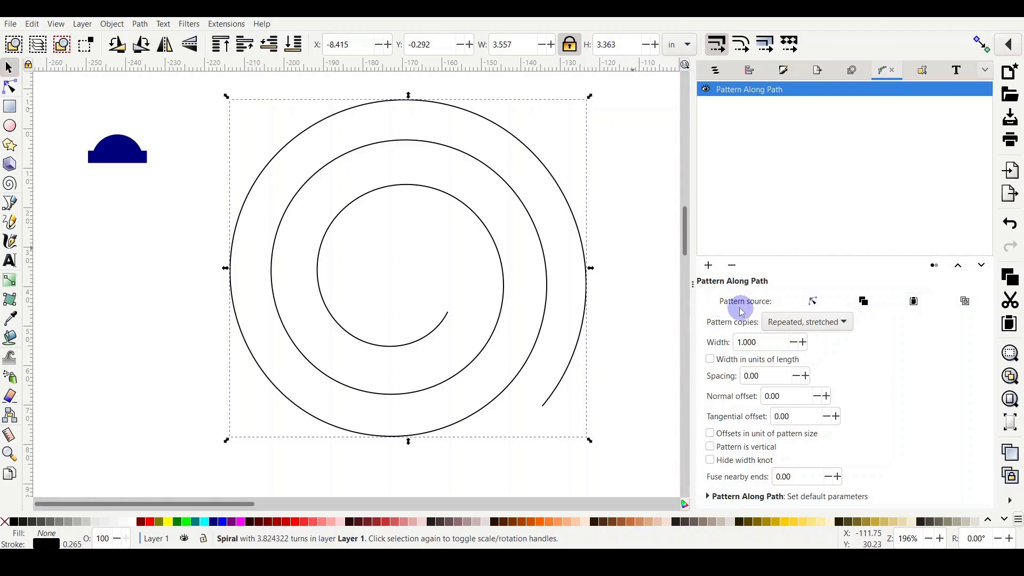
left_click(912, 306)
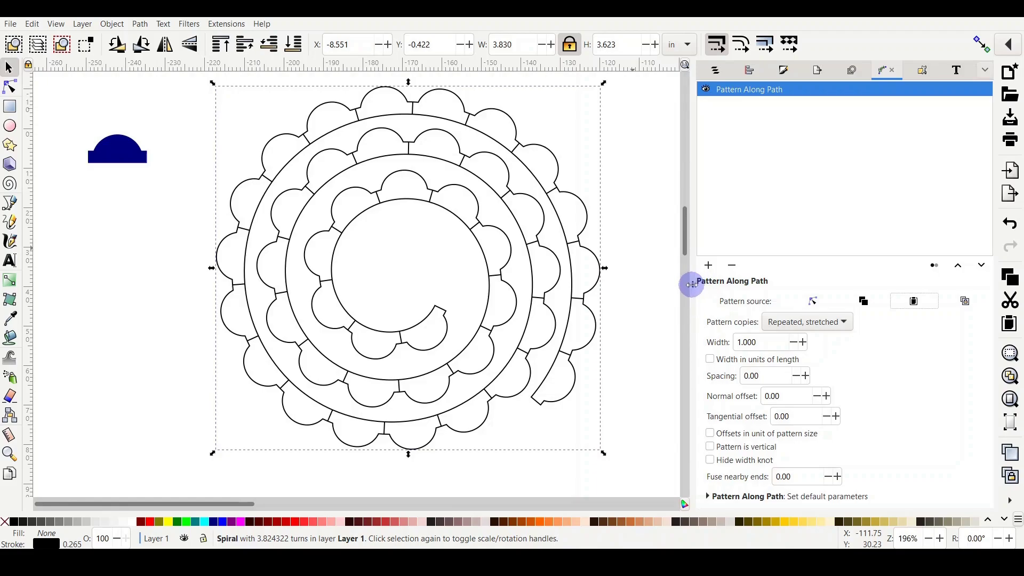
left_click(692, 284)
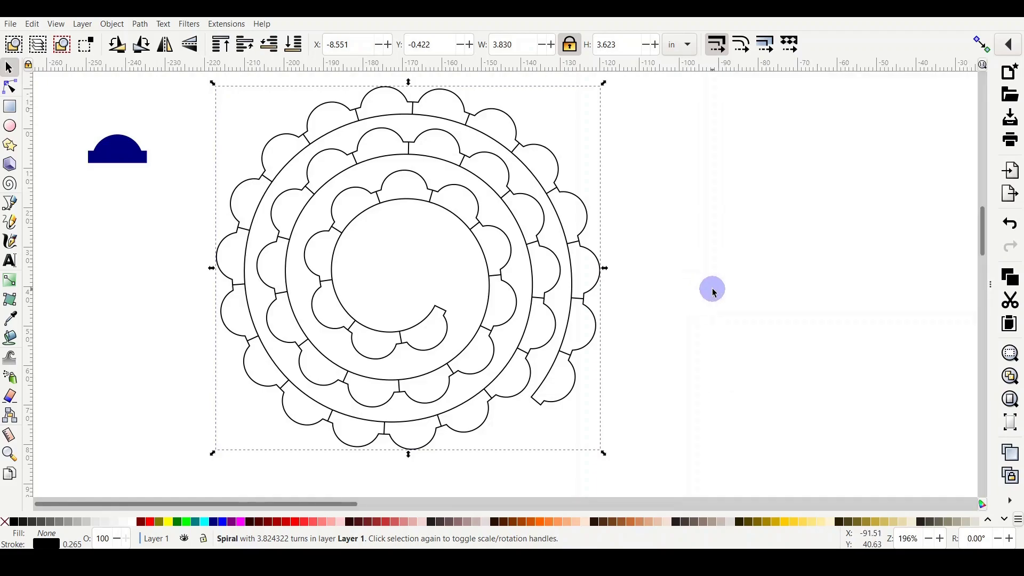
Apply a Dynamic Offset to the scalloped spiral and outset it by about 0.8 pt
left_click(713, 292)
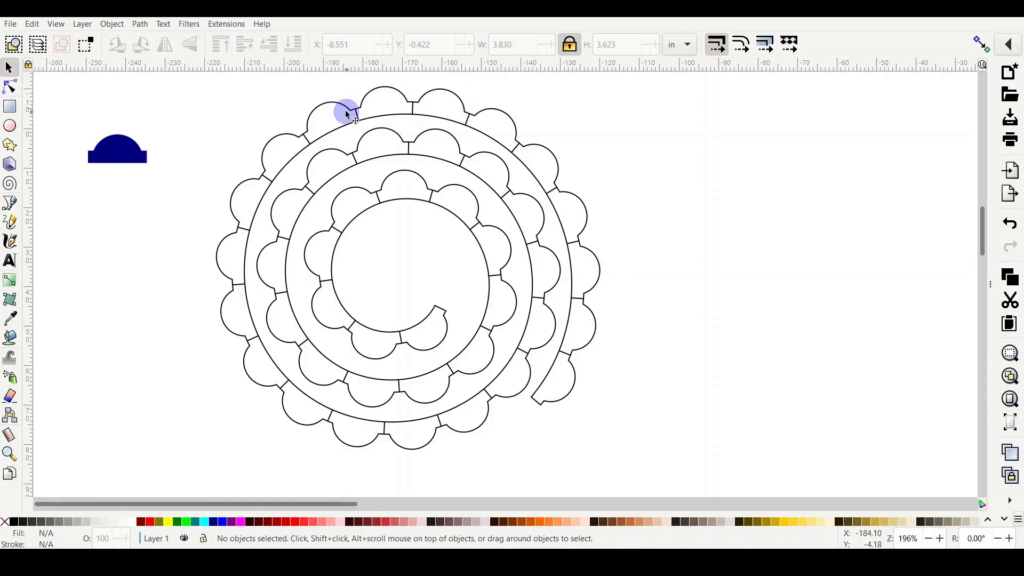
left_click(303, 152)
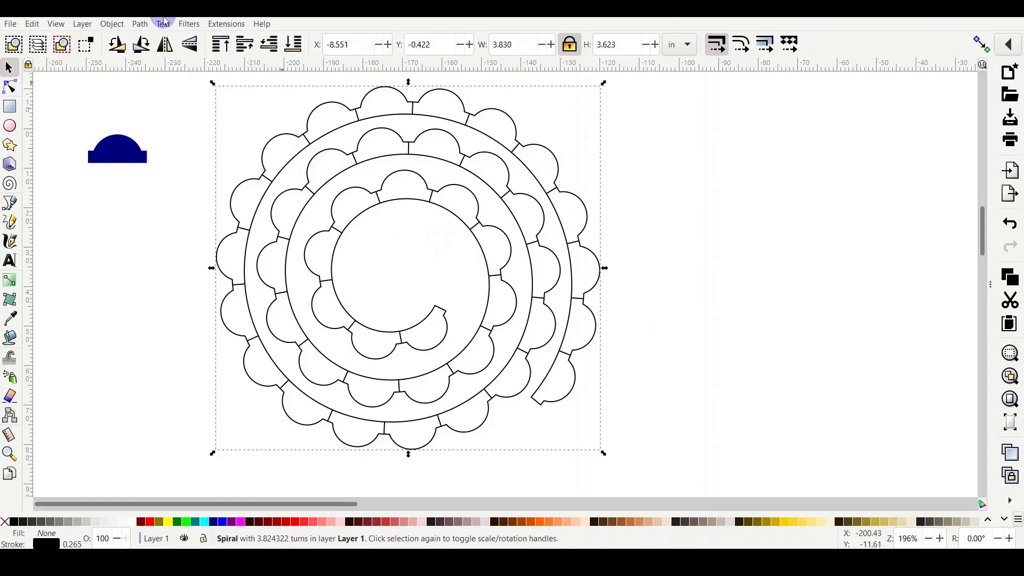
left_click(139, 24)
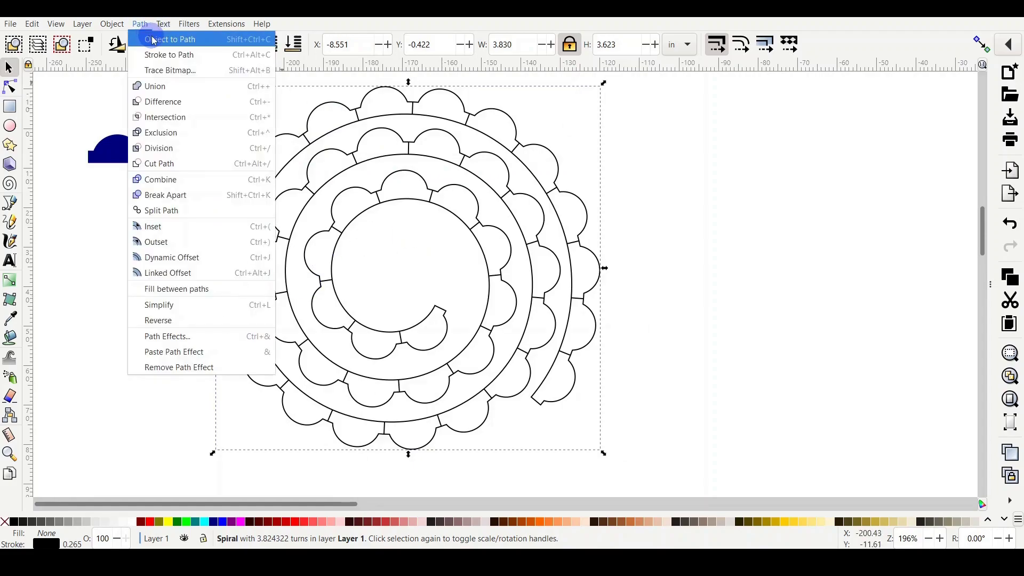
left_click(177, 258)
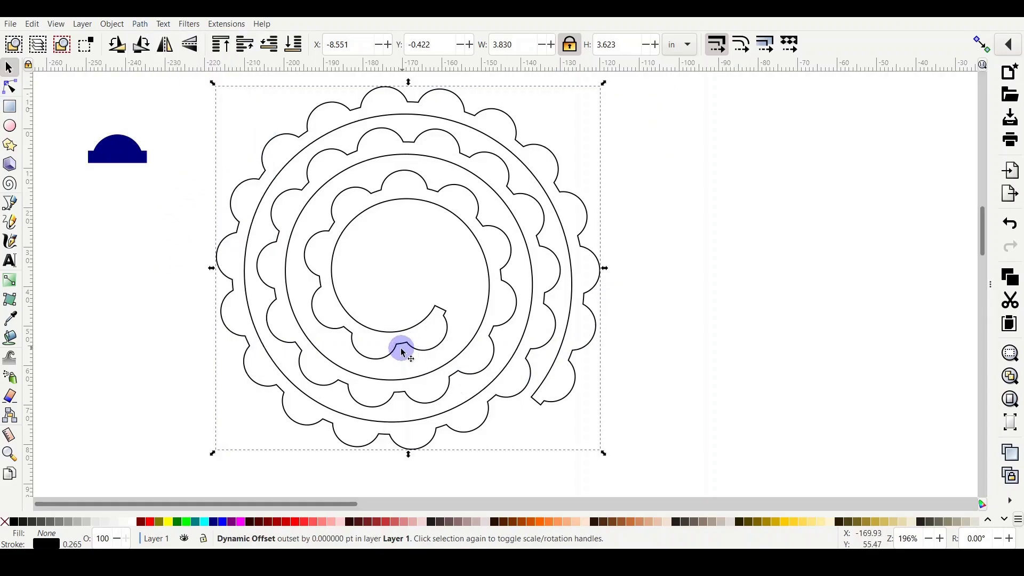
left_click(12, 86)
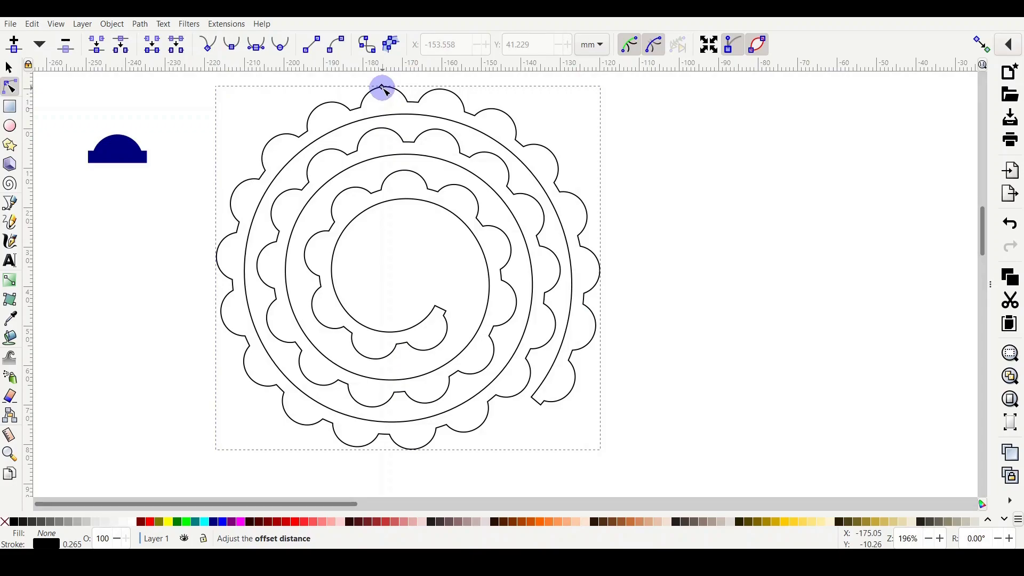
left_click_drag(384, 87, 398, 89)
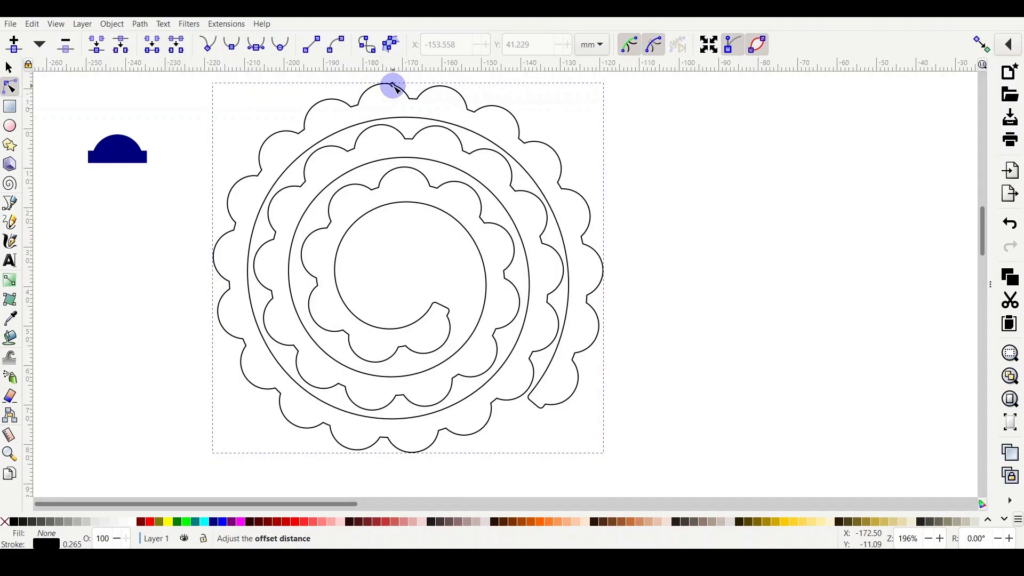
left_click(832, 224)
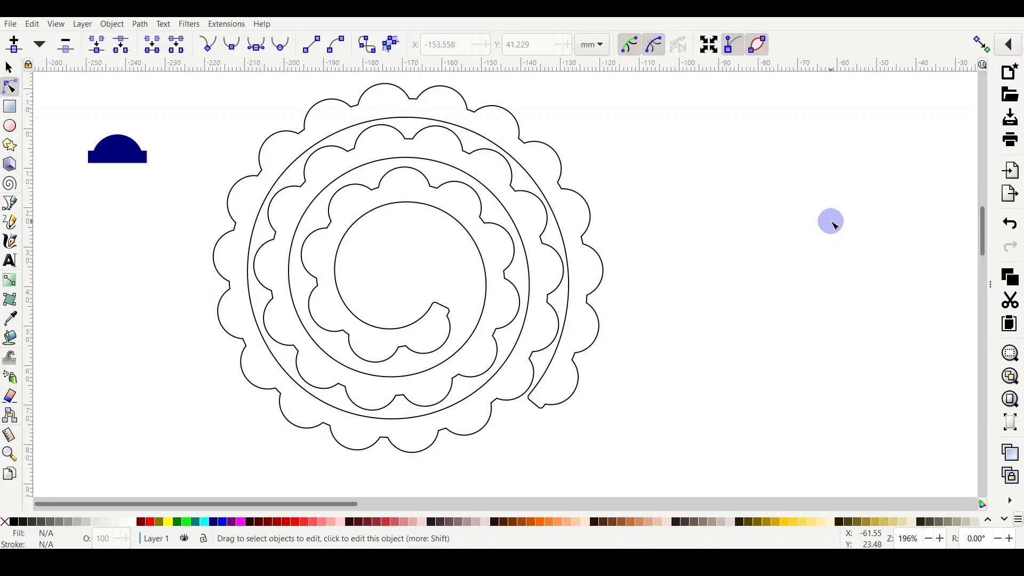
Convert the offset scalloped spiral into a plain path with the Union operation
left_click(9, 68)
left_click(449, 152)
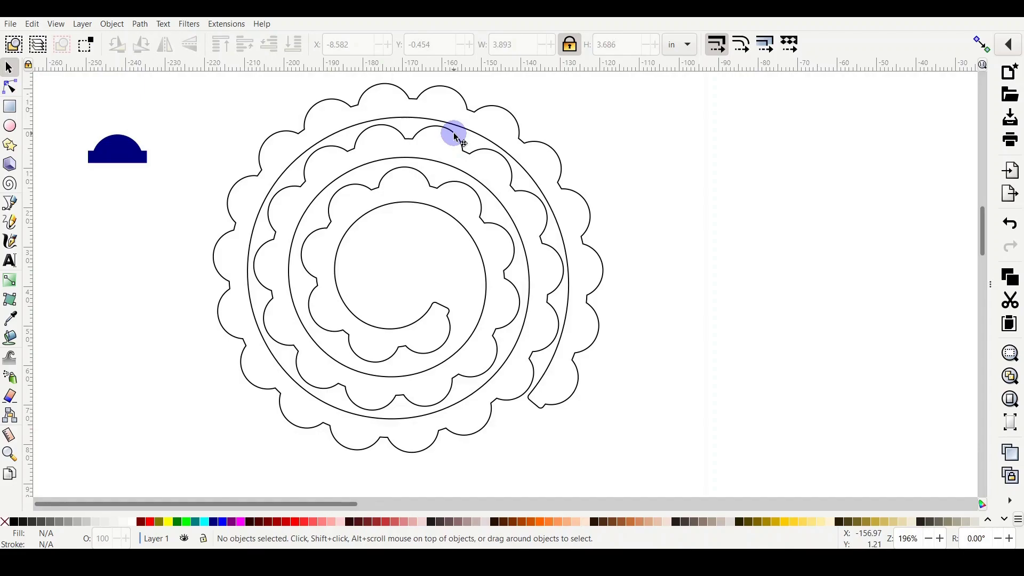
left_click(455, 136)
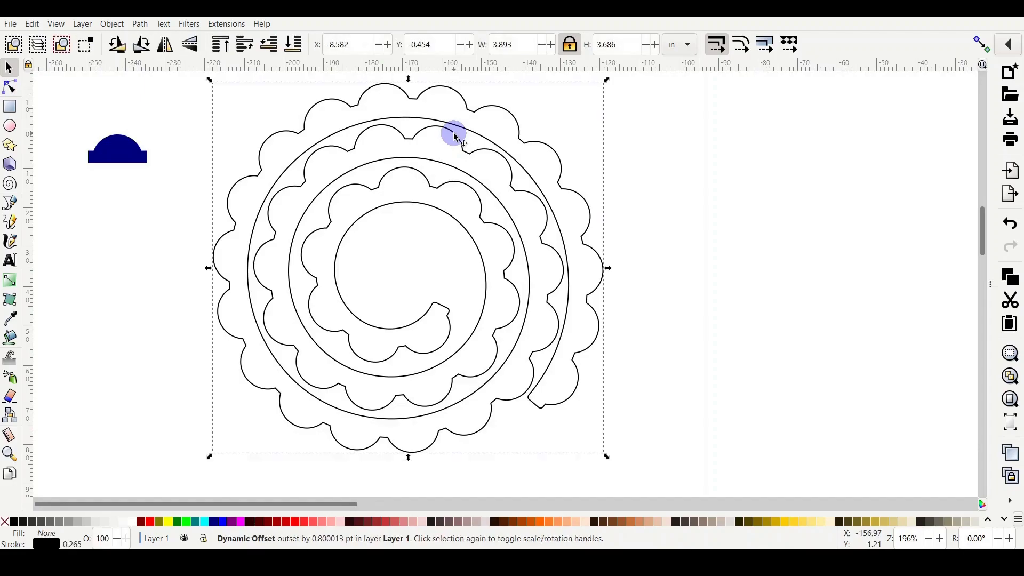
left_click(140, 25)
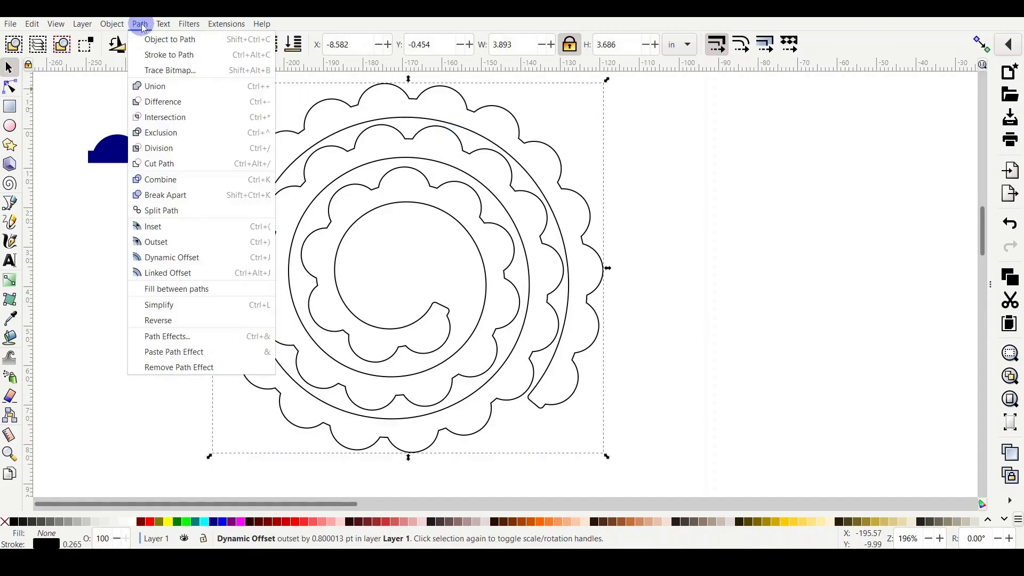
left_click(158, 86)
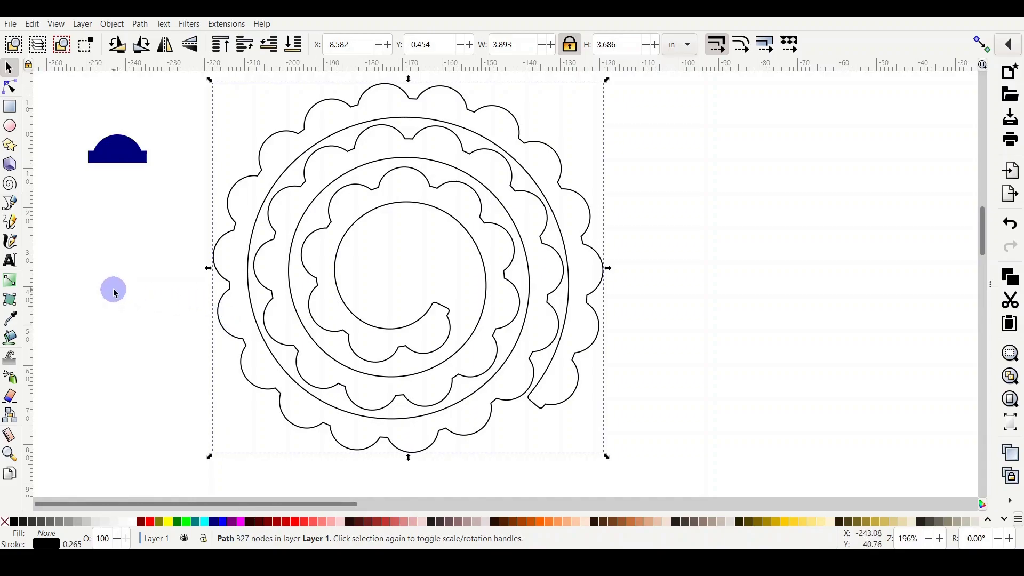
Delete the leftover navy petal shape beside the scalloped spiral
left_click(119, 221)
left_click(112, 151)
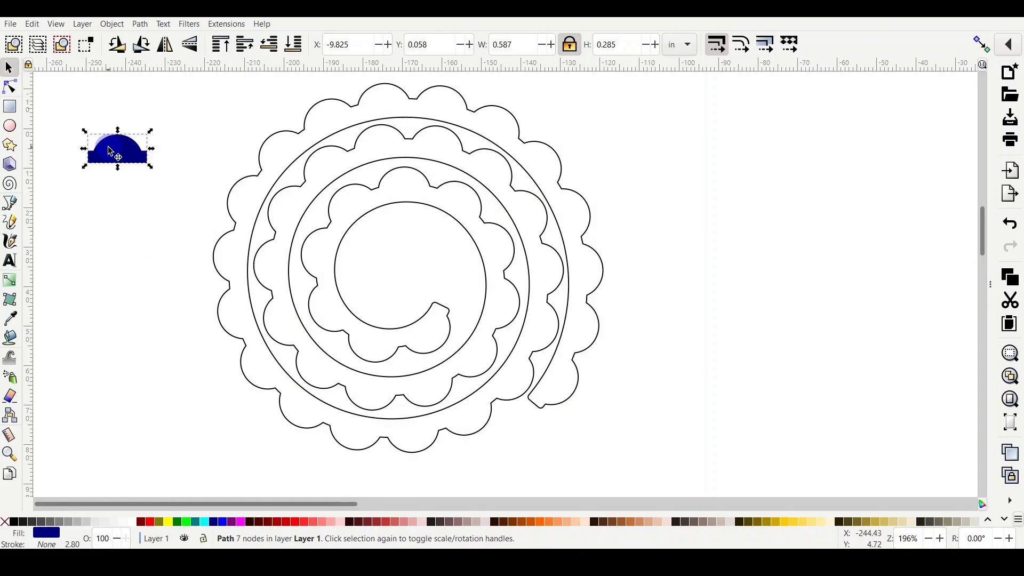
key("Delete")
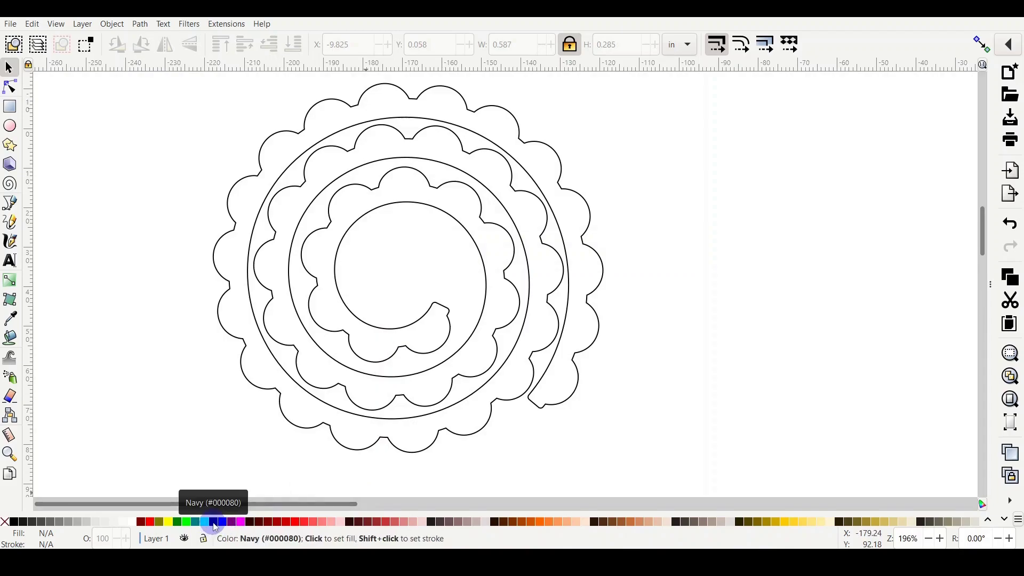
Fill the scalloped spiral with blue as a trial, and undo the fill
left_click(278, 383)
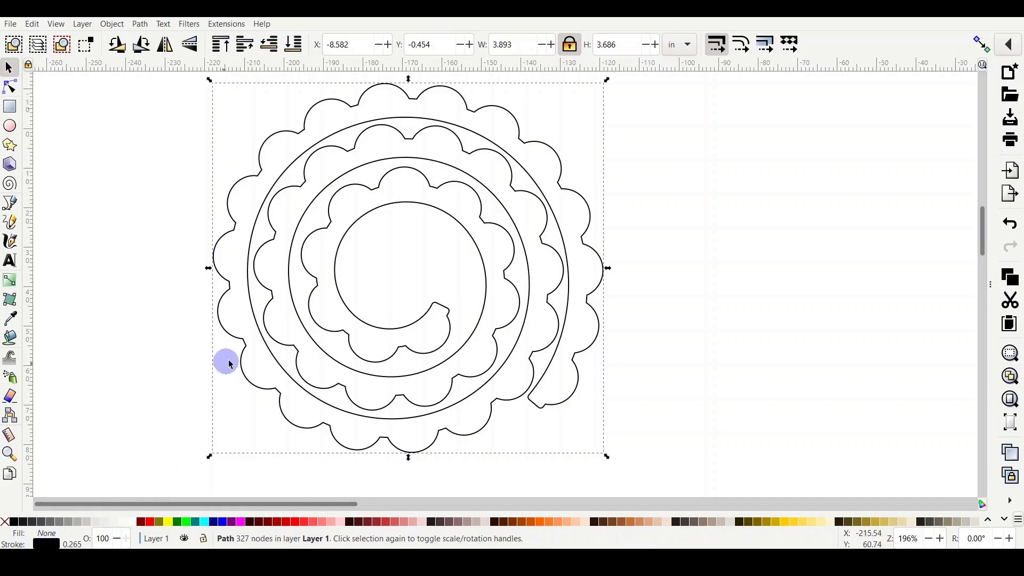
left_click(222, 522)
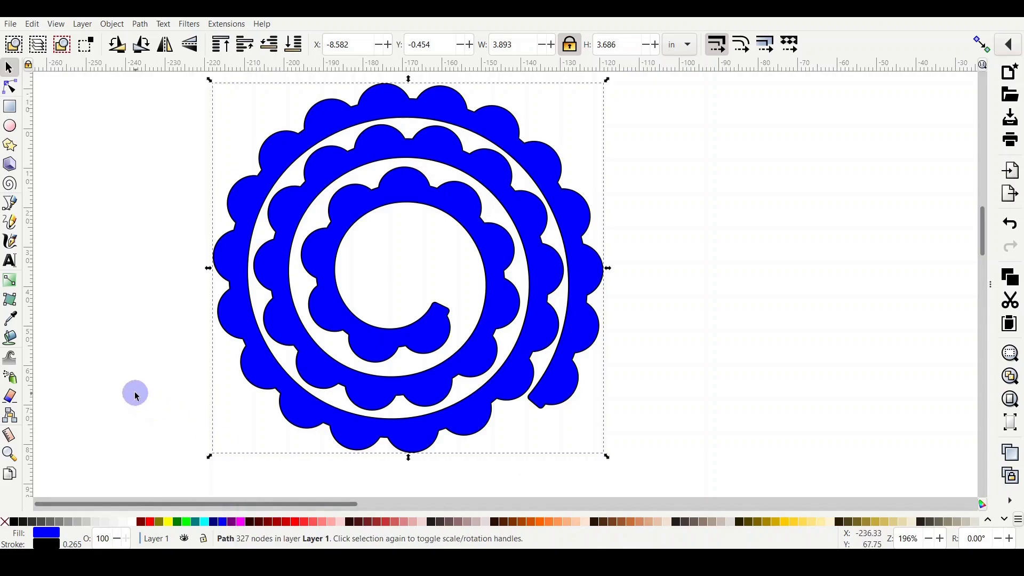
left_click(106, 390)
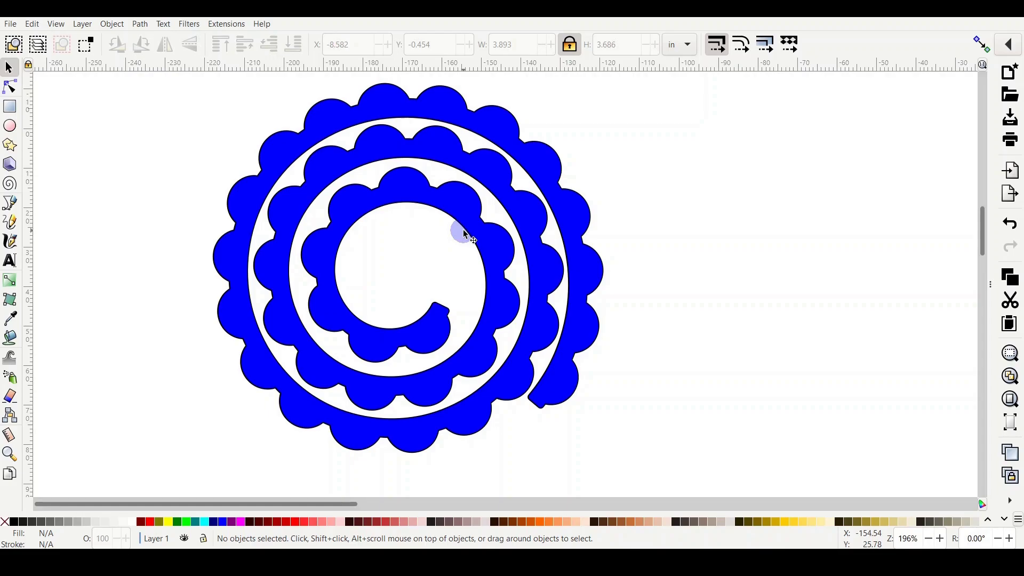
key("ctrl+z")
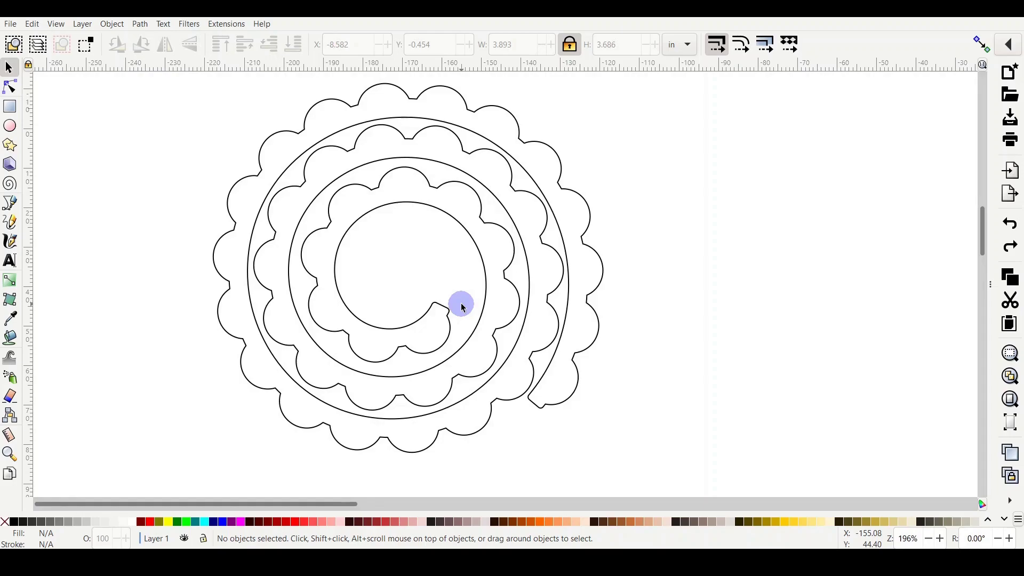
Draw a blue circle about 0.93 in across and place it over the spiral's inner end
left_click(10, 127)
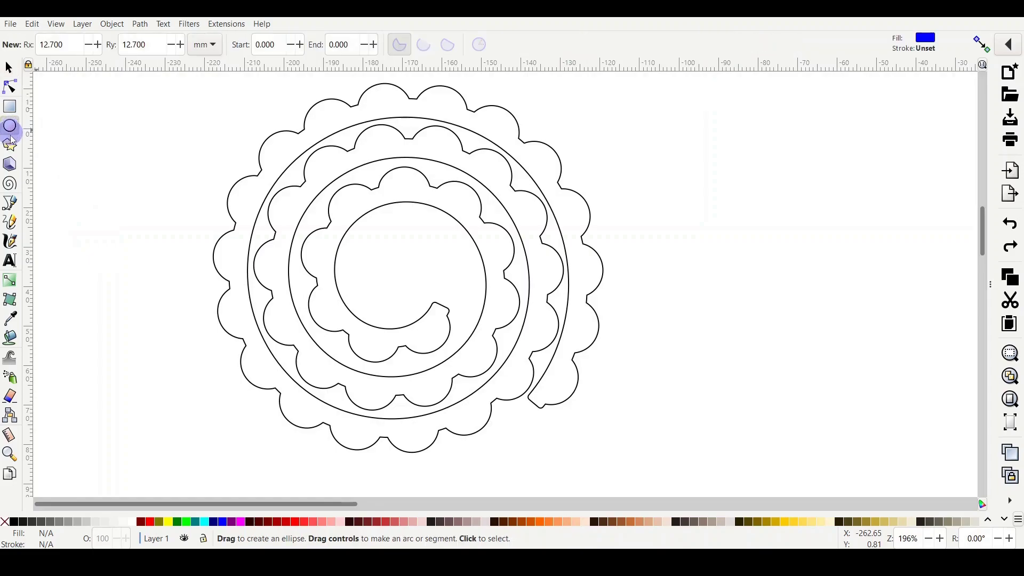
mouse_move(75, 133)
left_mouse_down()
mouse_move(134, 192)
mouse_move(373, 255)
mouse_move(448, 303)
mouse_move(494, 361)
left_mouse_up()
left_click(9, 69)
left_click_drag(446, 313, 423, 274)
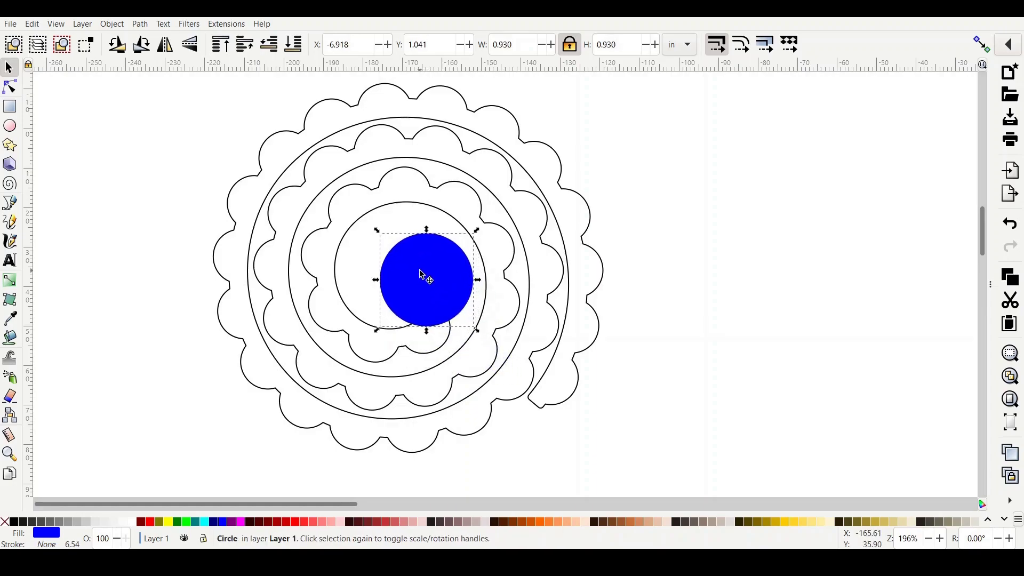
Try a Union of the blue circle with the scalloped spiral, and undo it
left_click(736, 224)
left_click_drag(696, 154, 251, 416)
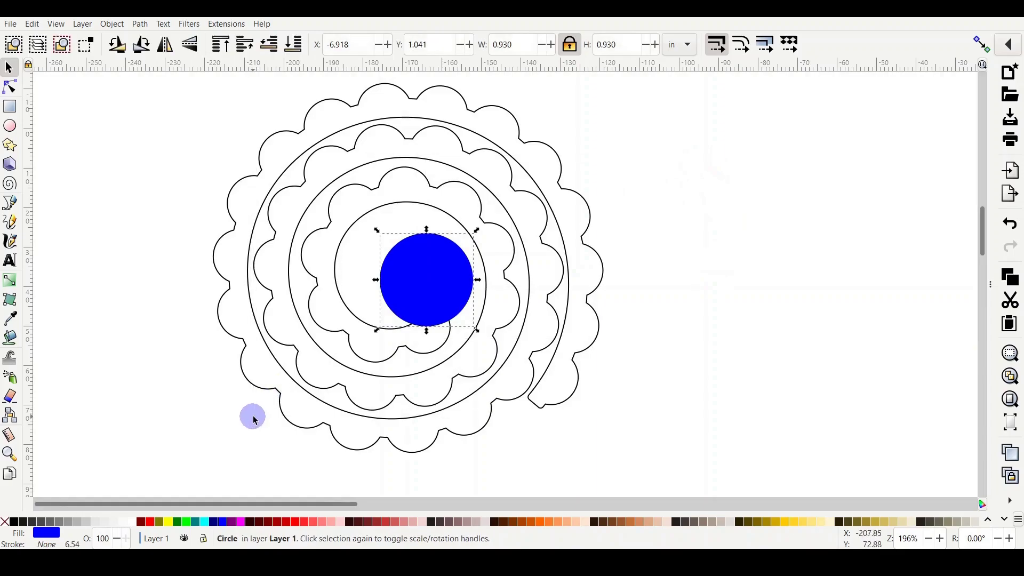
left_click(260, 409, "shift")
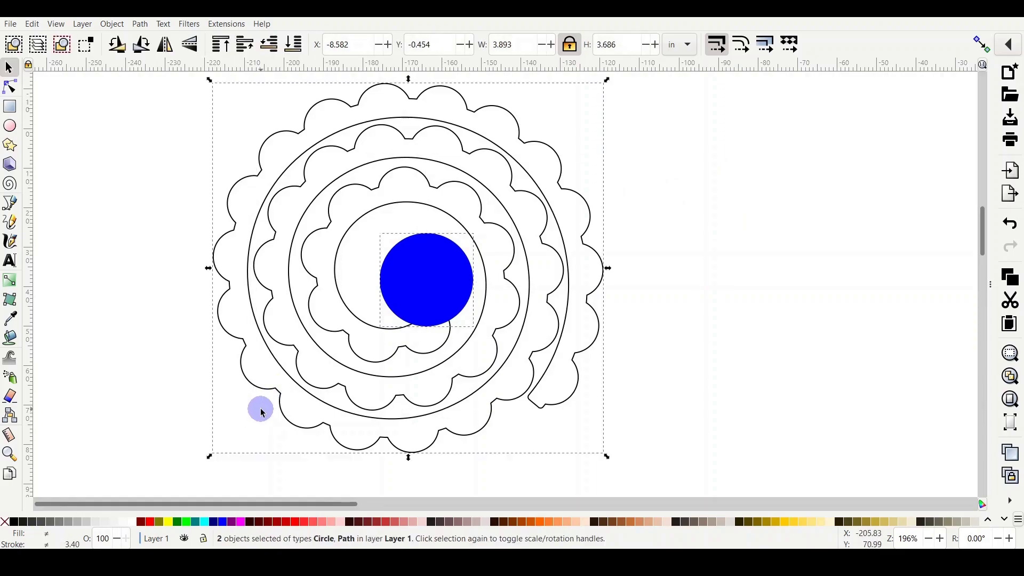
left_click(146, 31)
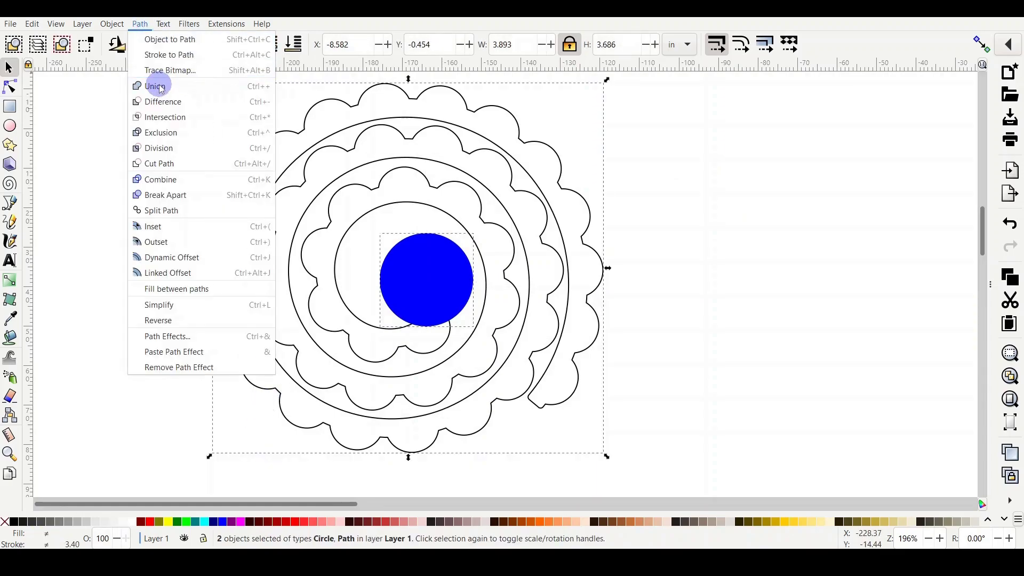
left_click(156, 85)
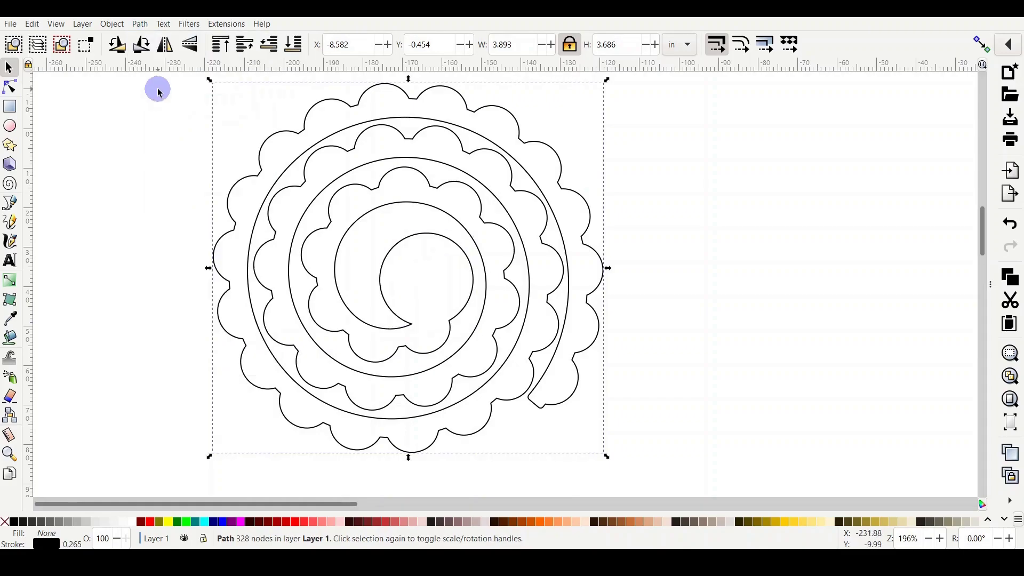
key("ctrl+z")
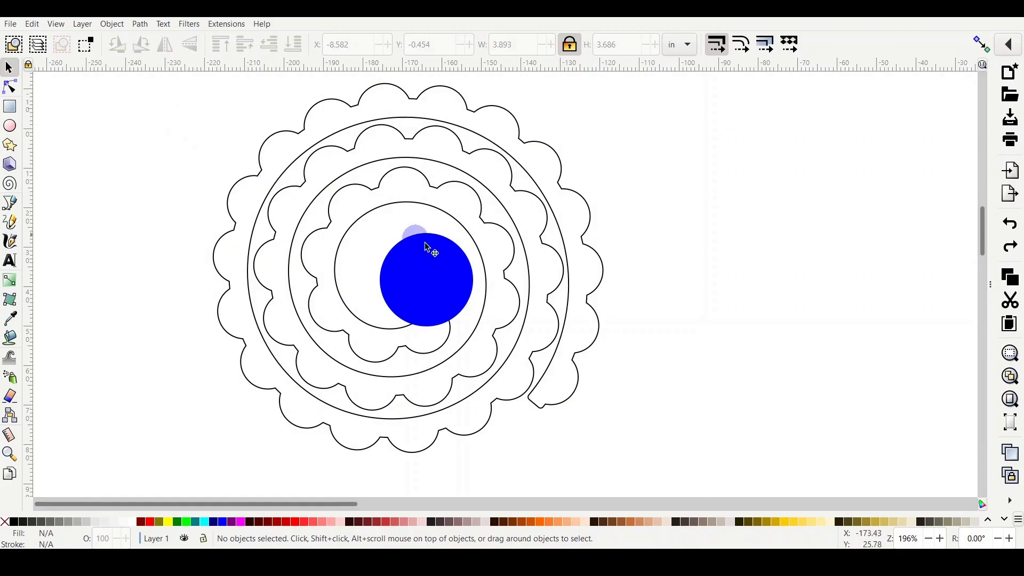
Move the blue circle off the scalloped spiral and delete it
left_click_drag(424, 269, 89, 270)
left_click(268, 256)
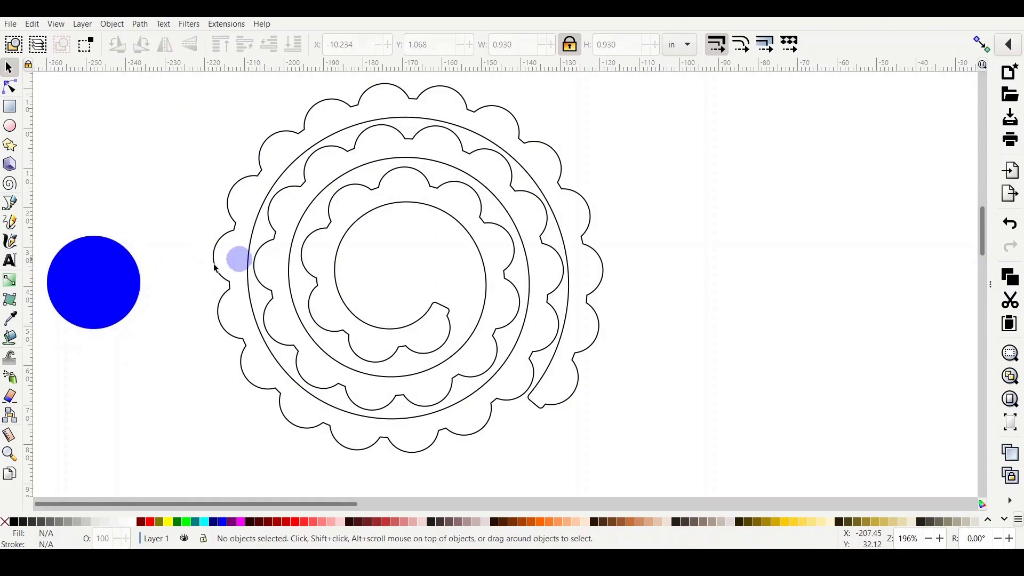
left_click(115, 279)
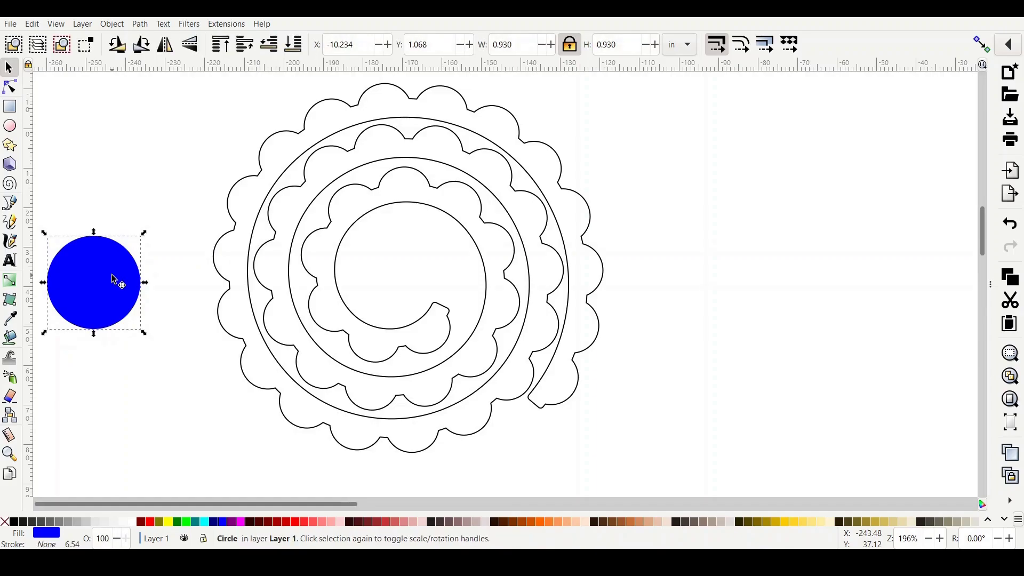
key("Delete")
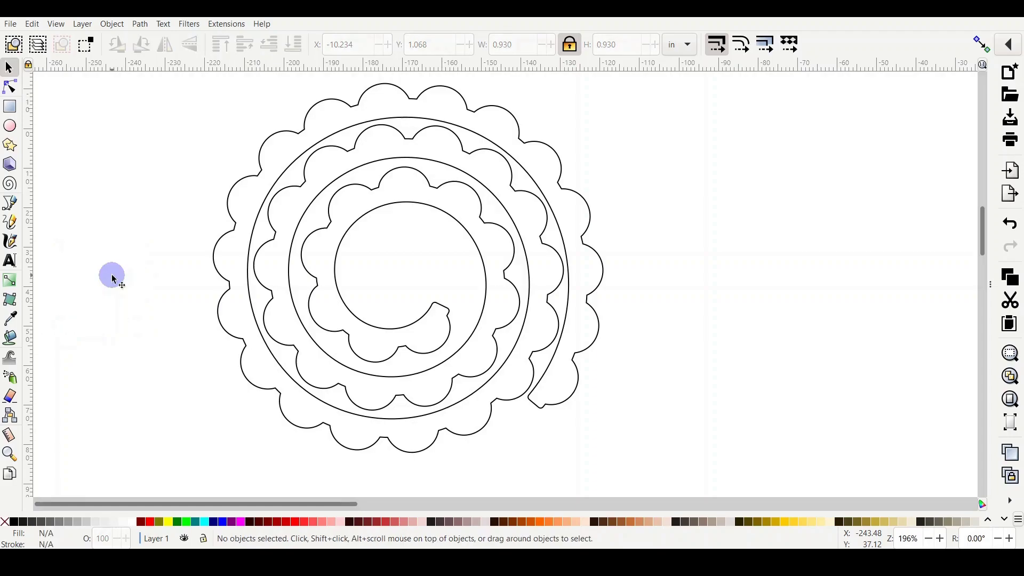
Save the scalloped spiral drawing to the Desktop as rolled flower.svg in Inkscape SVG format
left_click(349, 152)
left_click(11, 25)
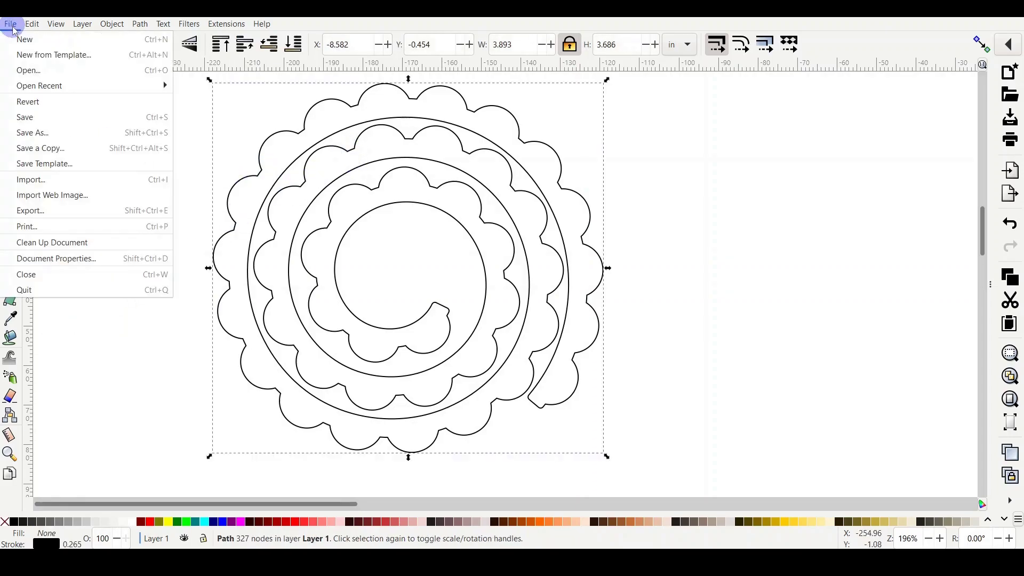
left_click(34, 132)
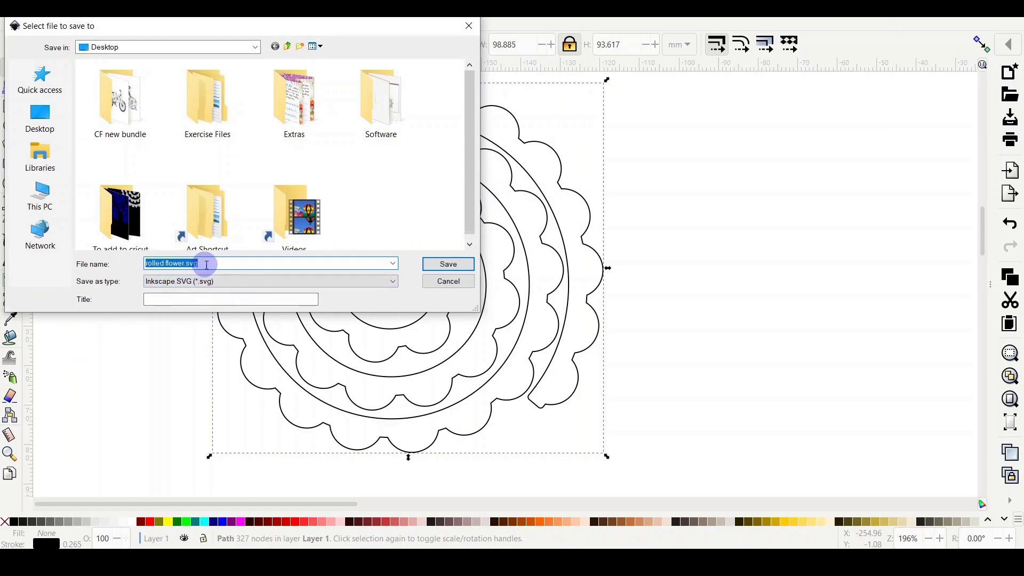
left_click(448, 264)
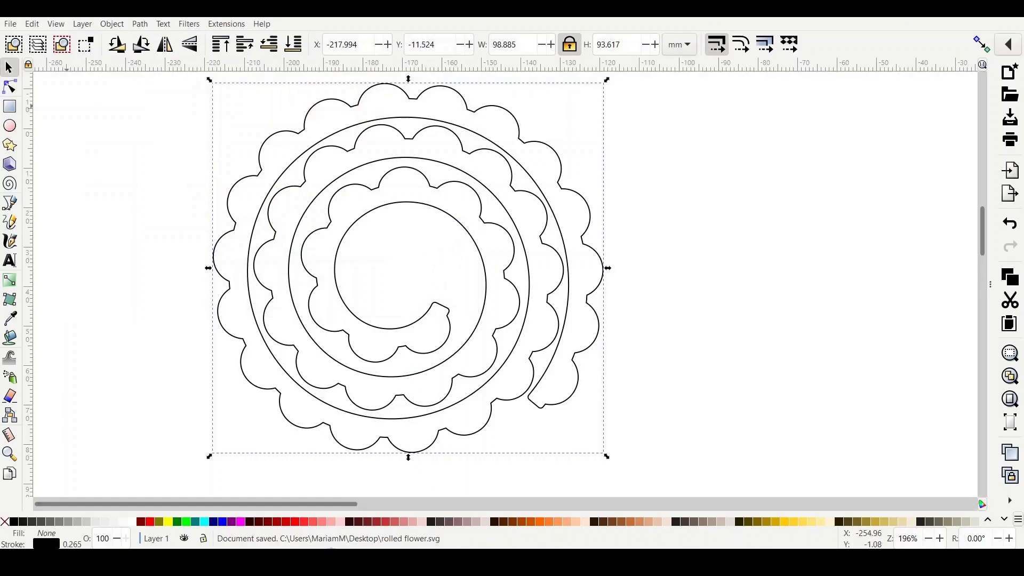
Switch to Cricut Design Space, upload the rolled flower.svg file as a cut image and place it on the canvas
left_click(522, 505)
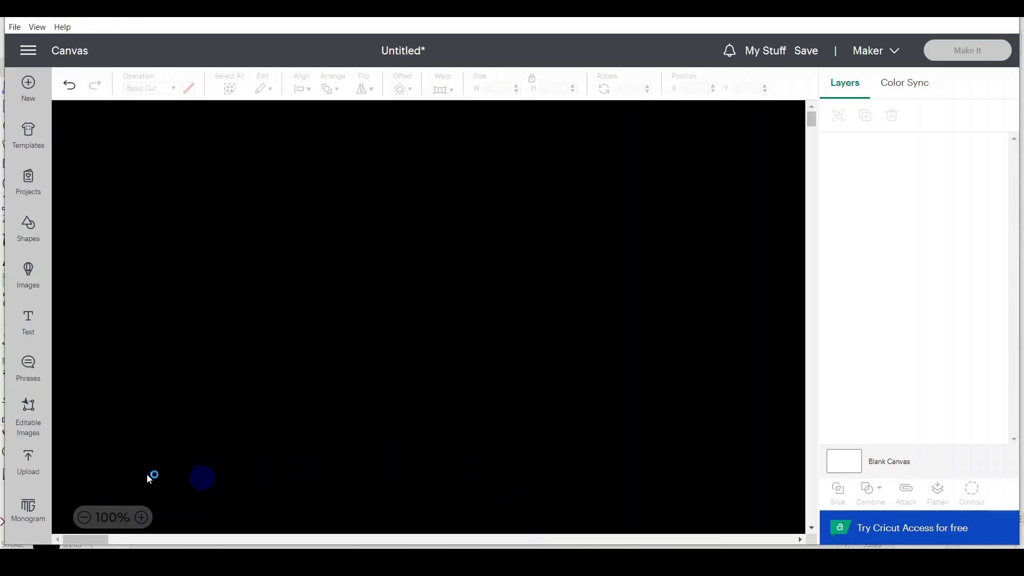
left_click(29, 468)
left_click(114, 255)
left_click(551, 291)
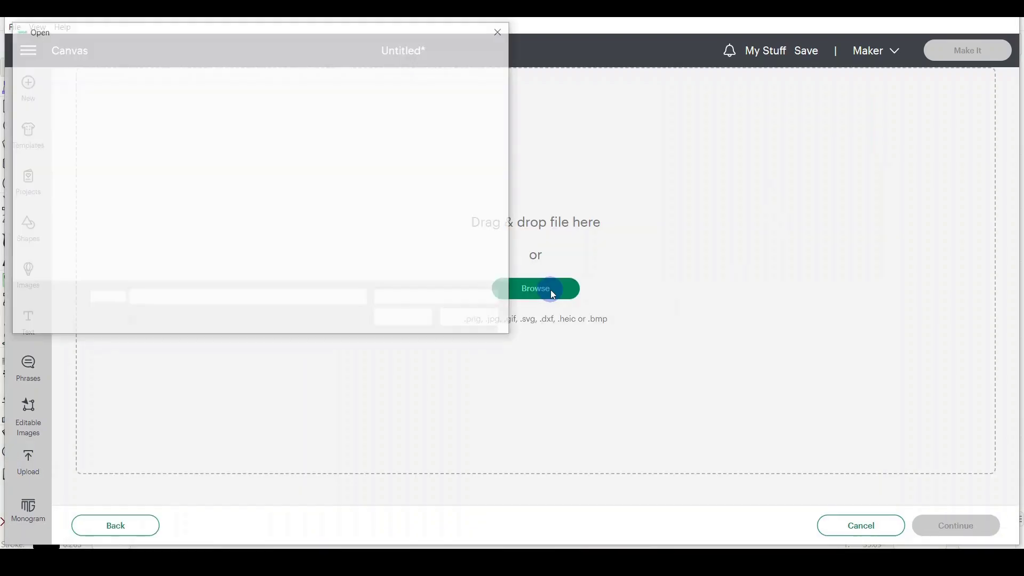
double_click(390, 200)
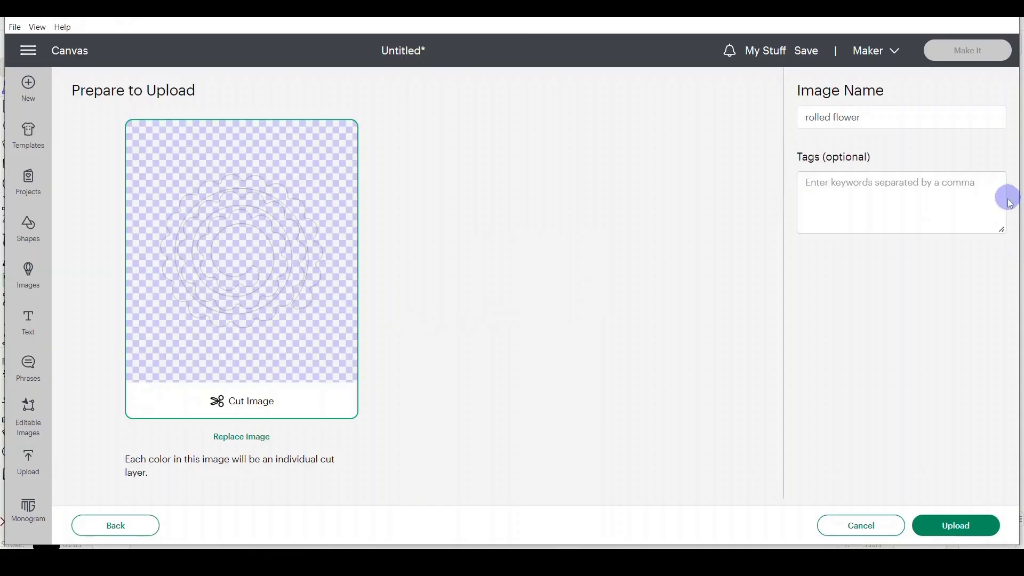
left_click(972, 531)
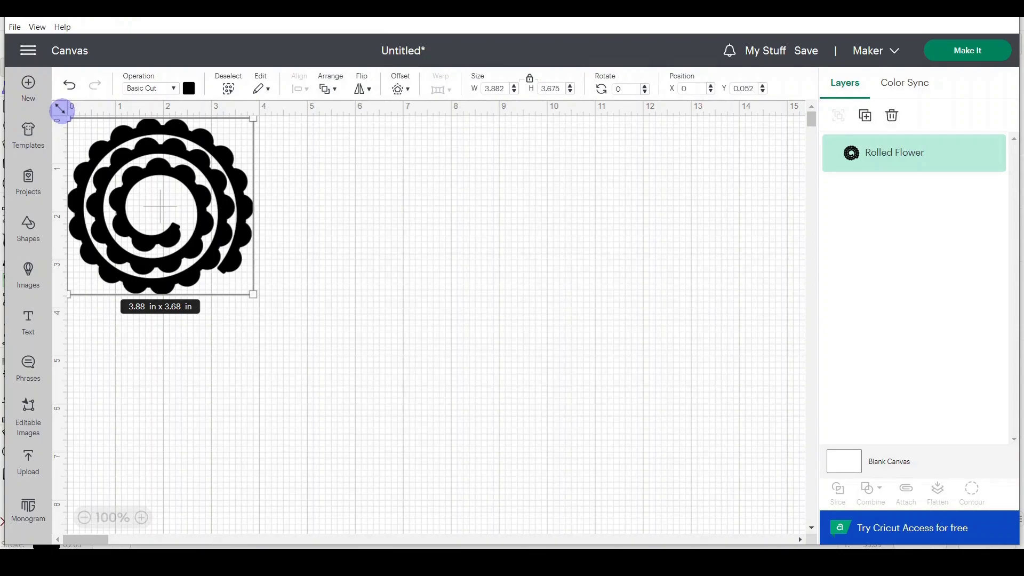
Move the rolled flower away from the canvas corner to about X 4.51, Y 1.79
left_click(457, 218)
left_click(62, 109)
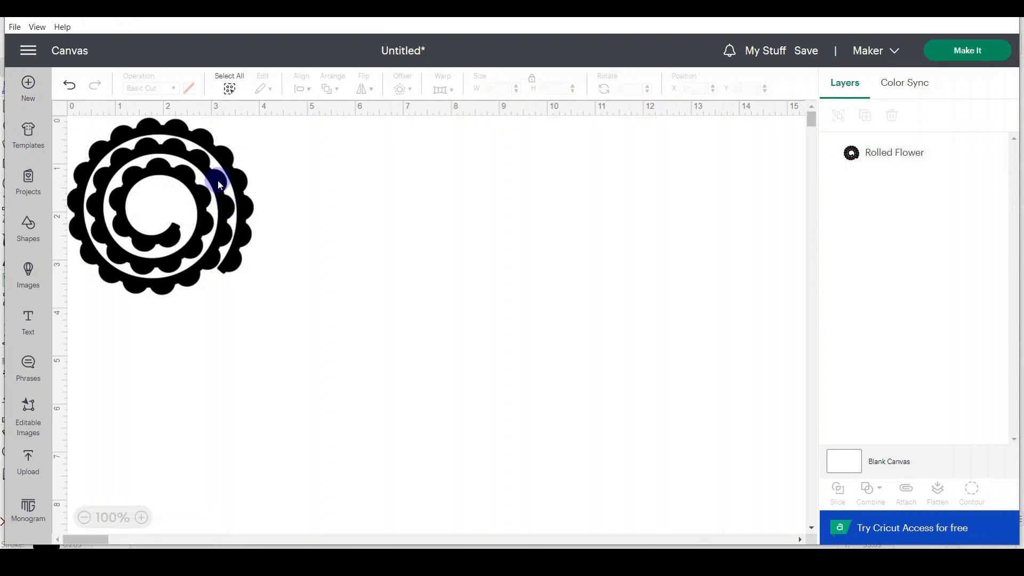
left_click_drag(222, 186, 434, 264)
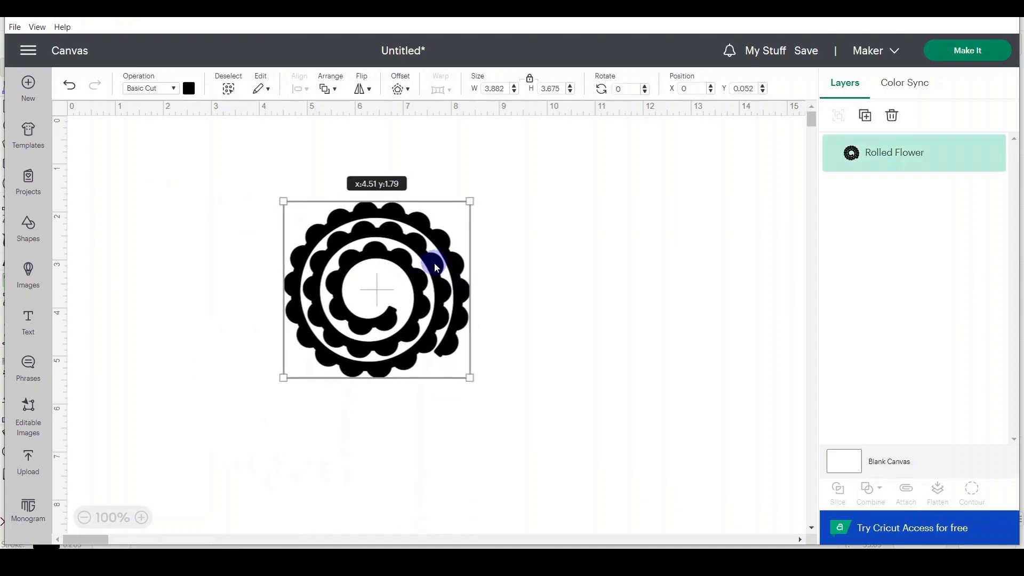
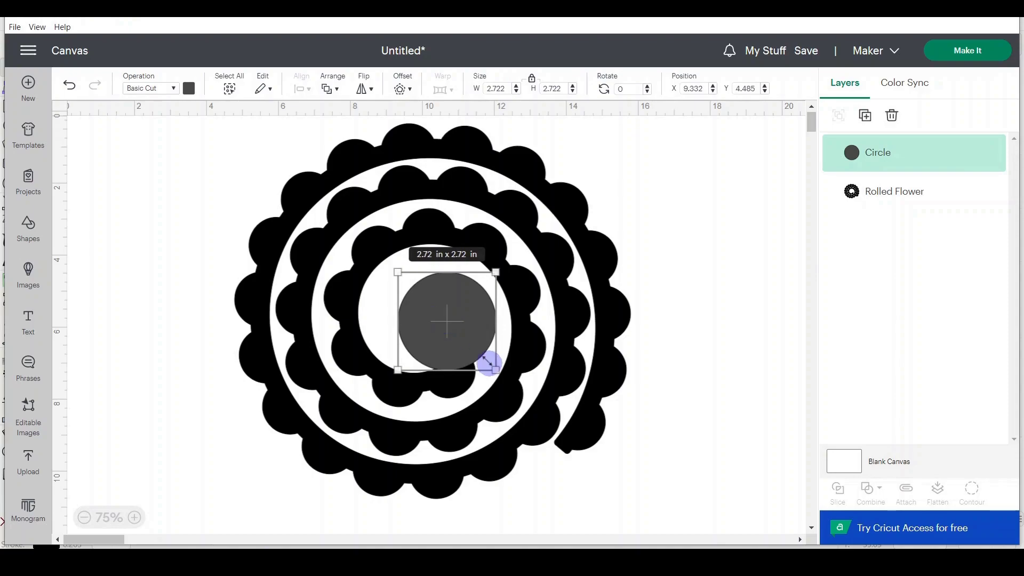
Shrink the grey circle to about 2.65 in across and place it over the spiral's inner end at about X 9.43, Y 4.53
left_click_drag(495, 370, 493, 367)
left_click_drag(458, 328, 452, 327)
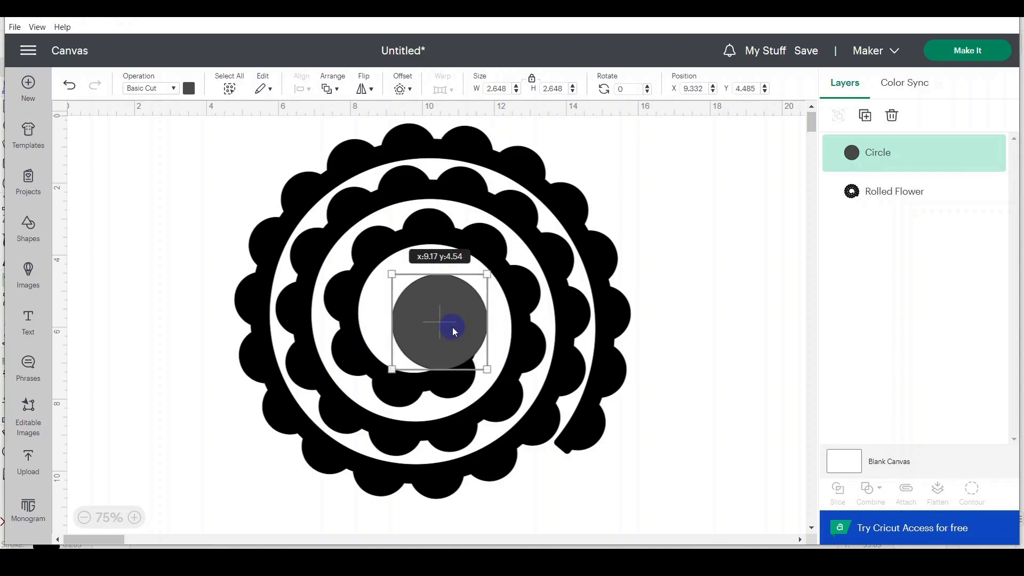
left_click(660, 244)
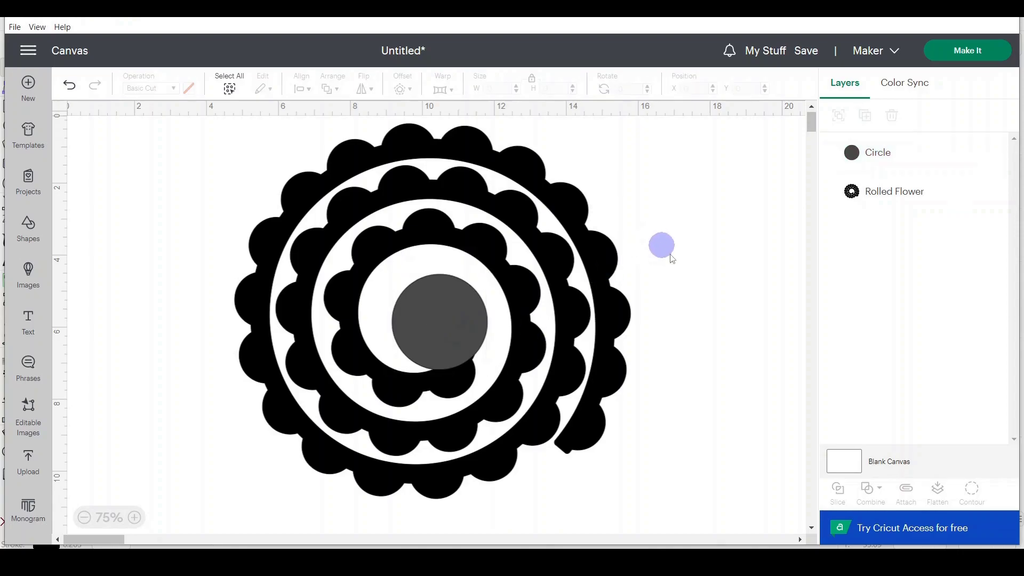
left_click_drag(440, 339, 450, 334)
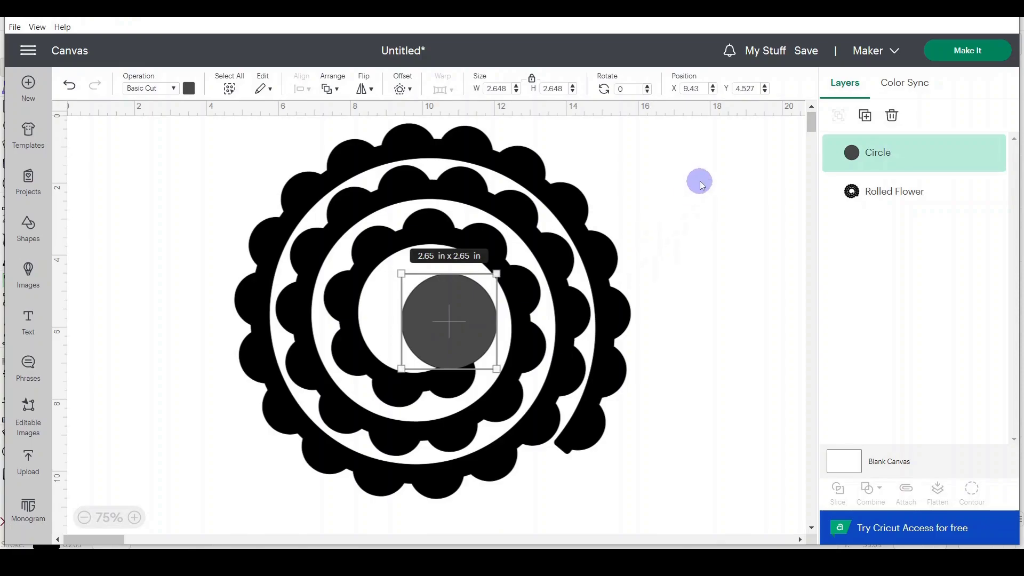
Combine the circle and the rolled flower into one shape with Unite
left_click_drag(699, 180, 239, 435)
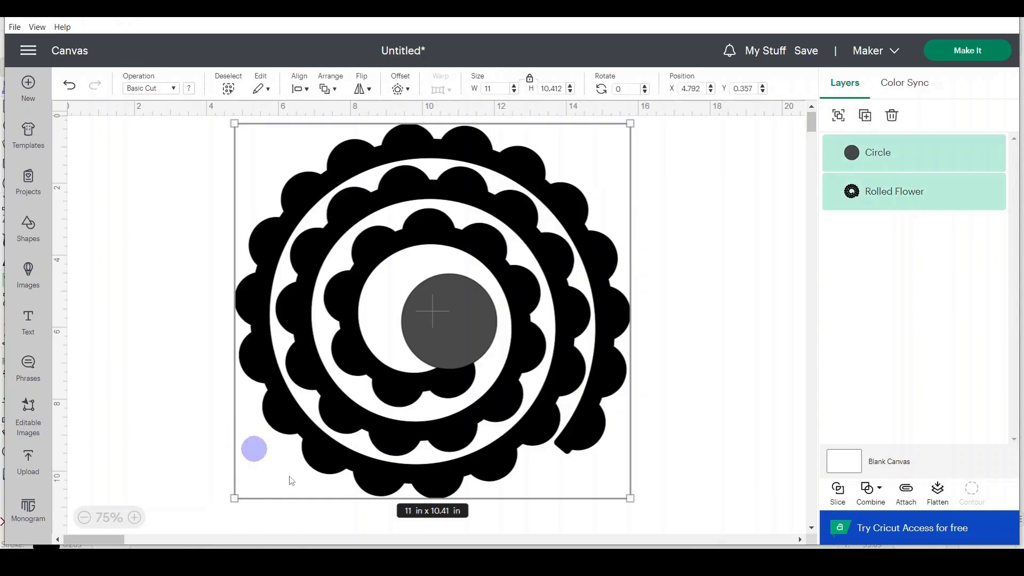
left_click(881, 489)
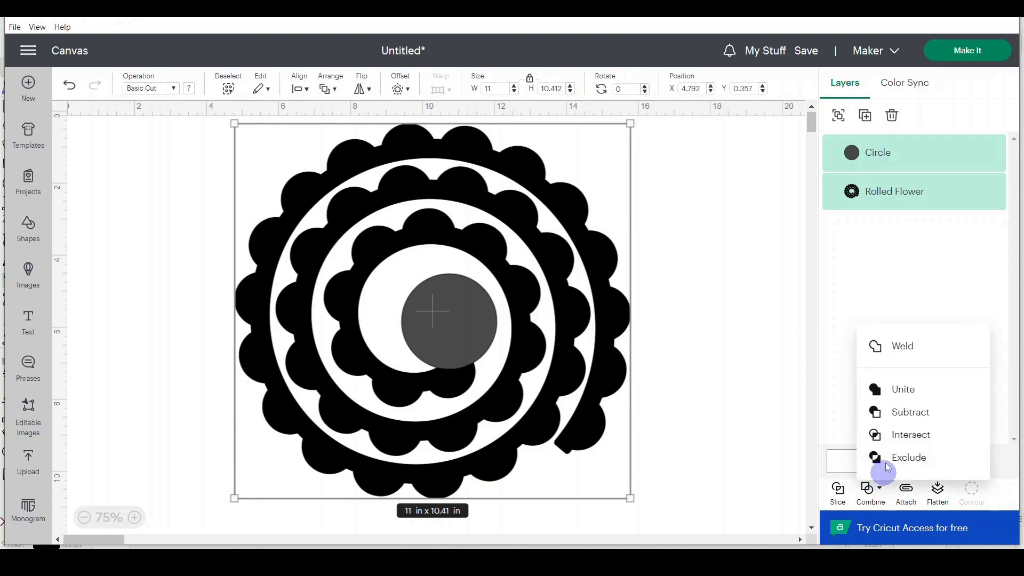
left_click(799, 353)
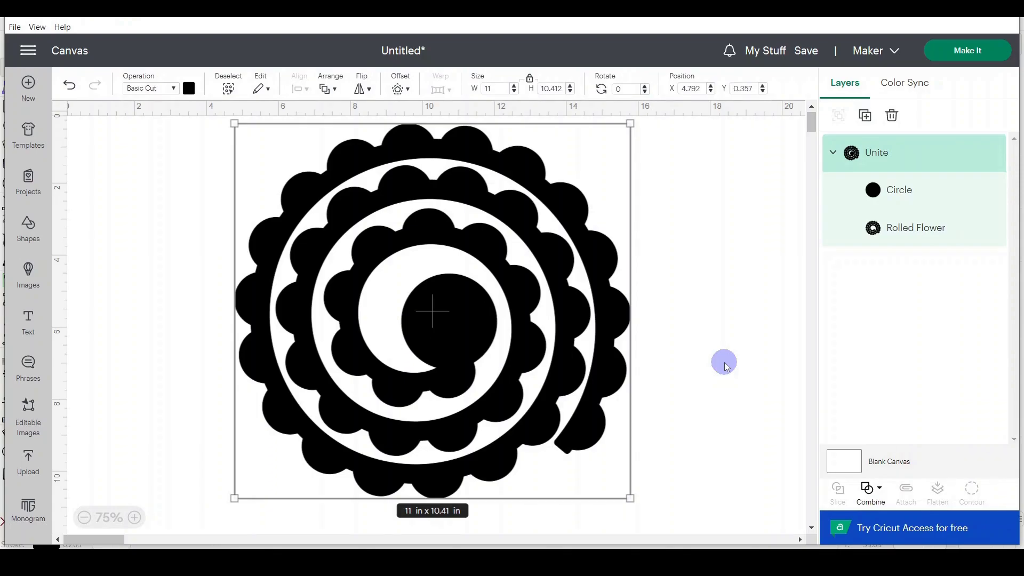
left_click(734, 259)
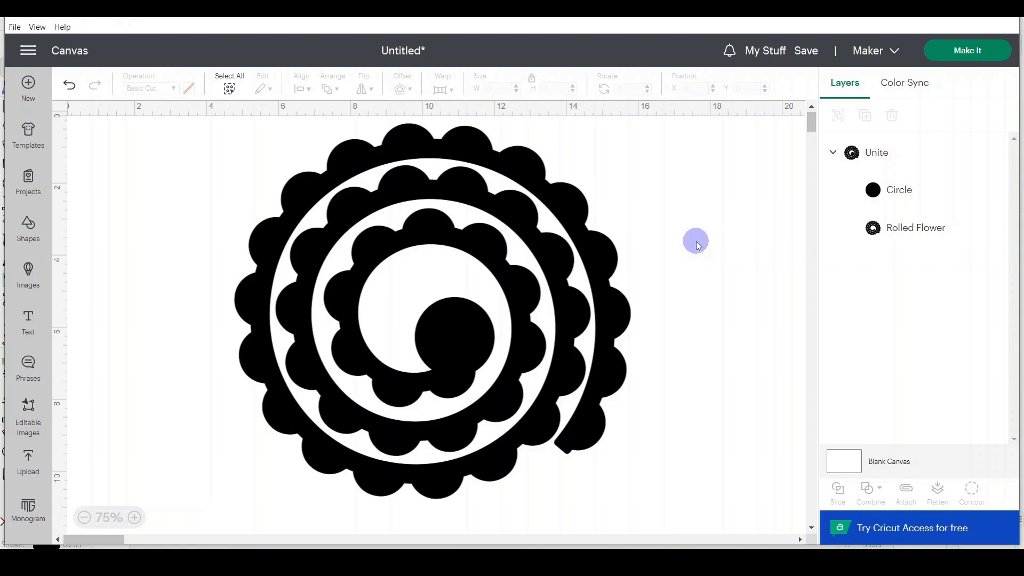
Preview the united flower on the 12 in x 12 in cutting mat, and return to the canvas
left_click(966, 53)
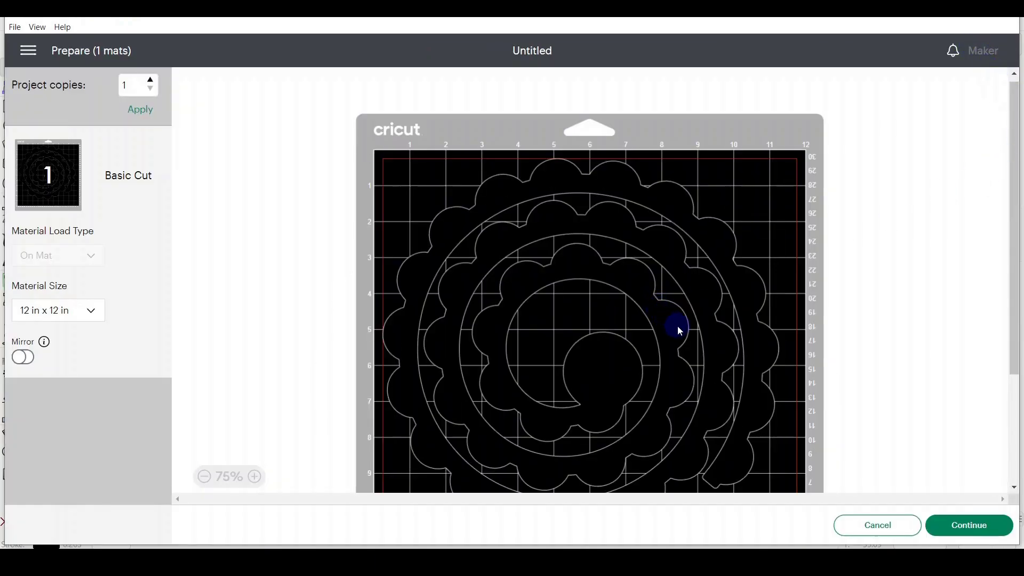
left_click(679, 328)
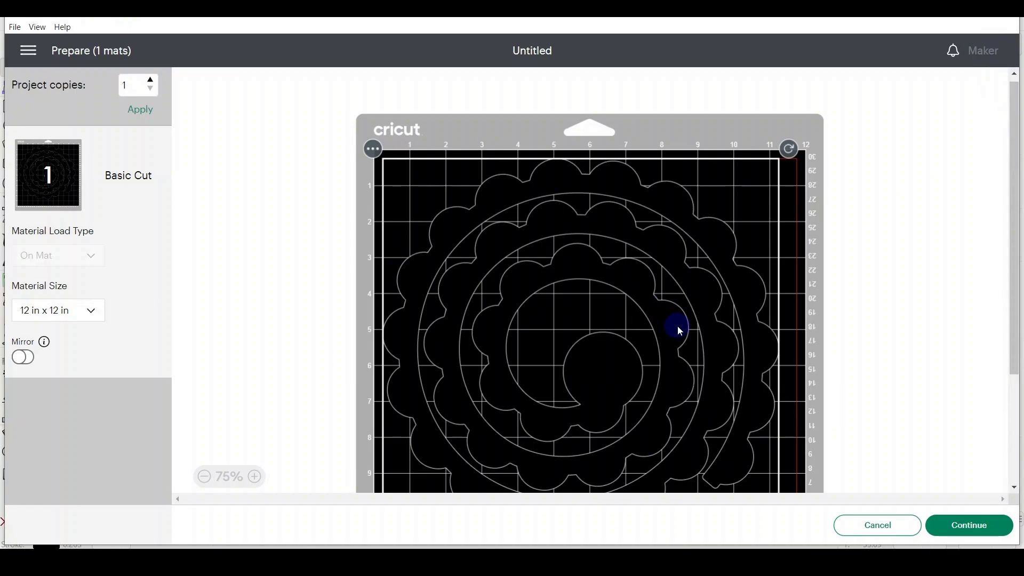
left_click(867, 527)
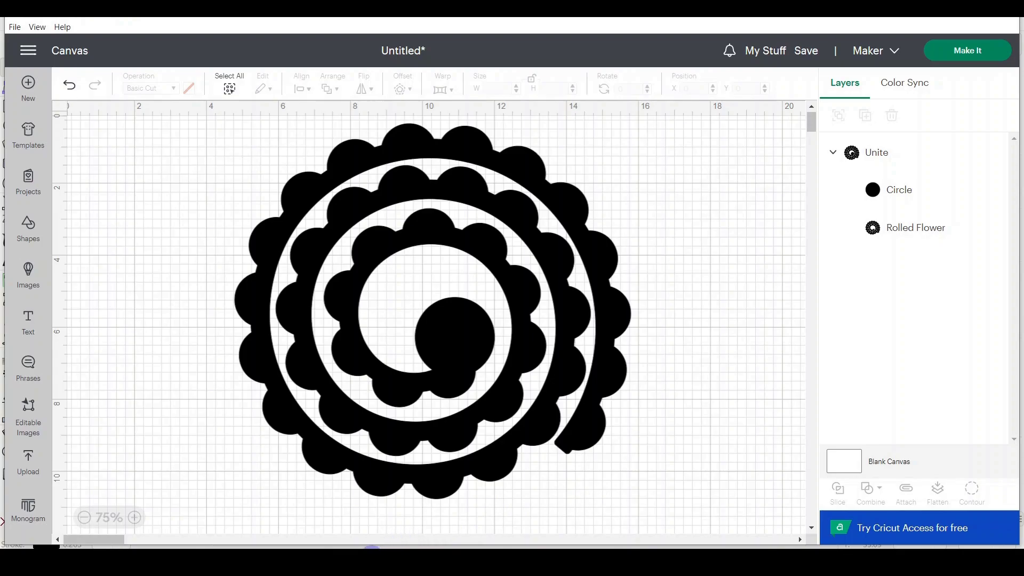
Look at the reference photo Rolled flower.jpg of the cut paper spiral, and close it
mouse_move(335, 560)
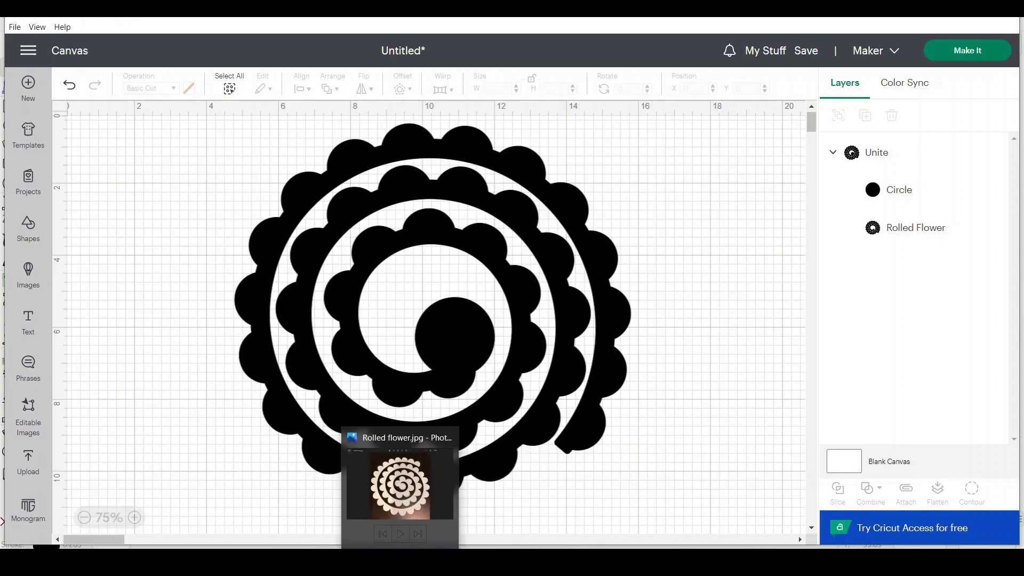
left_click(416, 482)
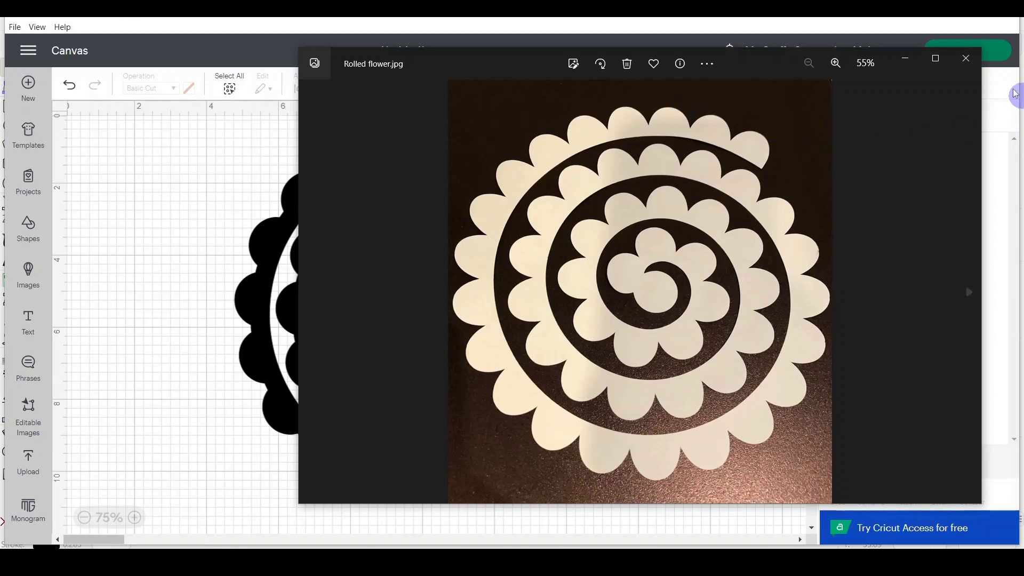
left_click(966, 59)
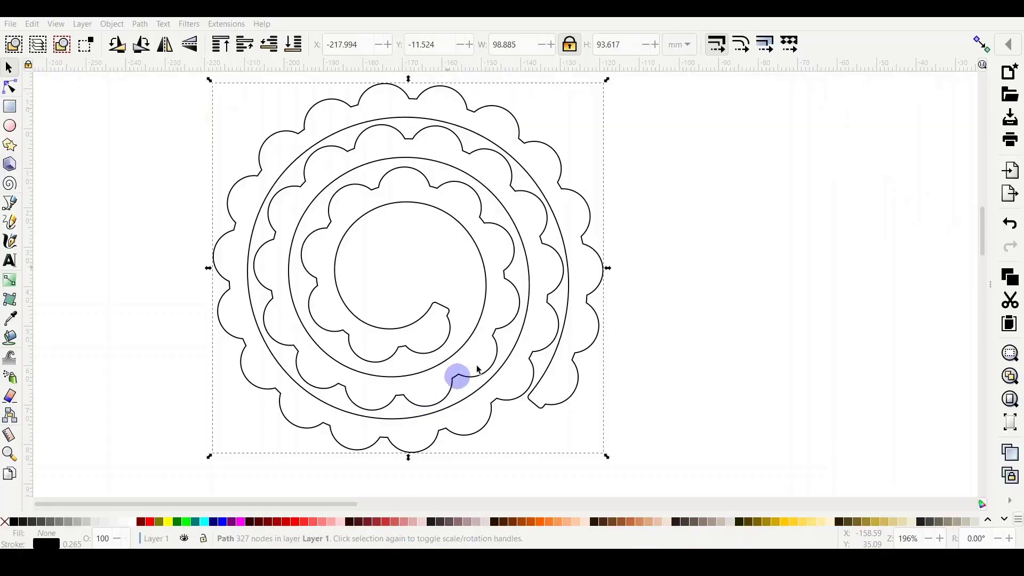
Switch to Inkscape and fill the scalloped spiral with blue
left_click(217, 521)
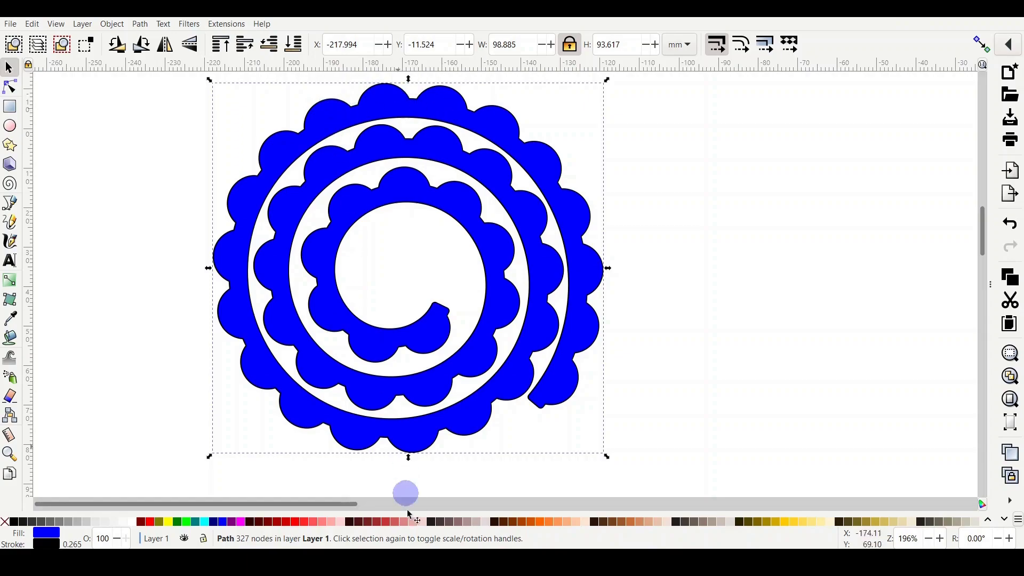
Switch to the 10 Cricut DS Rolled Flowers project in Cricut Design Space and inspect the dark blue spiky flower among the designs
mouse_move(374, 544)
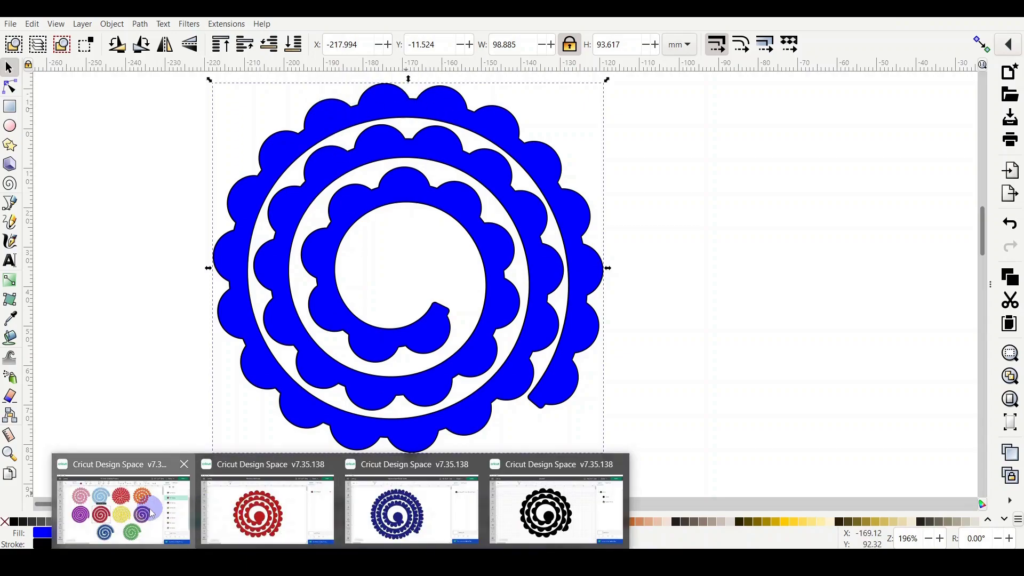
left_click(214, 510)
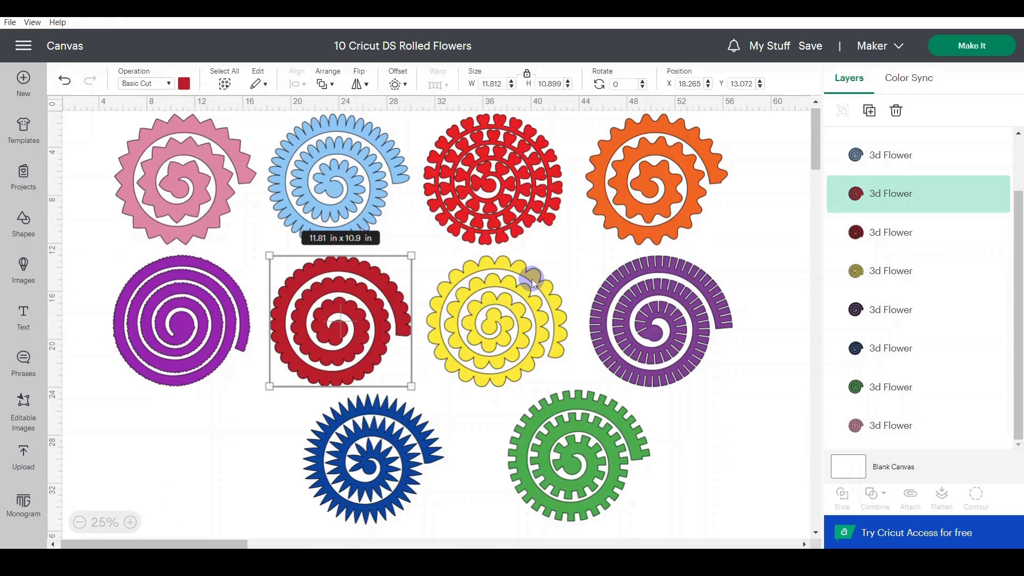
left_click(405, 422)
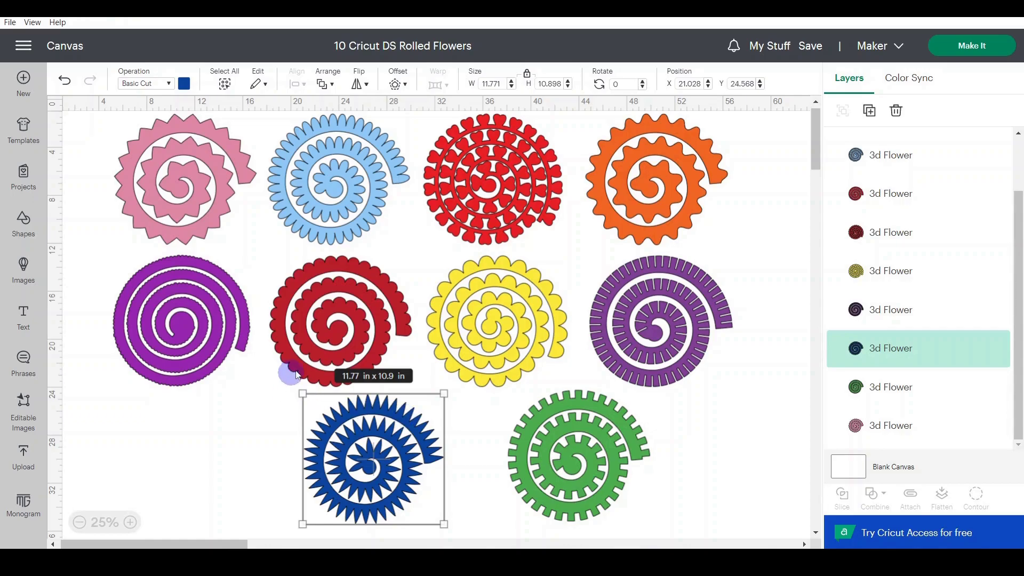
Inspect the red heart-petal rolled flower in the top row, and switch to the rolled flower.svg drawing in Inkscape
left_click(474, 196)
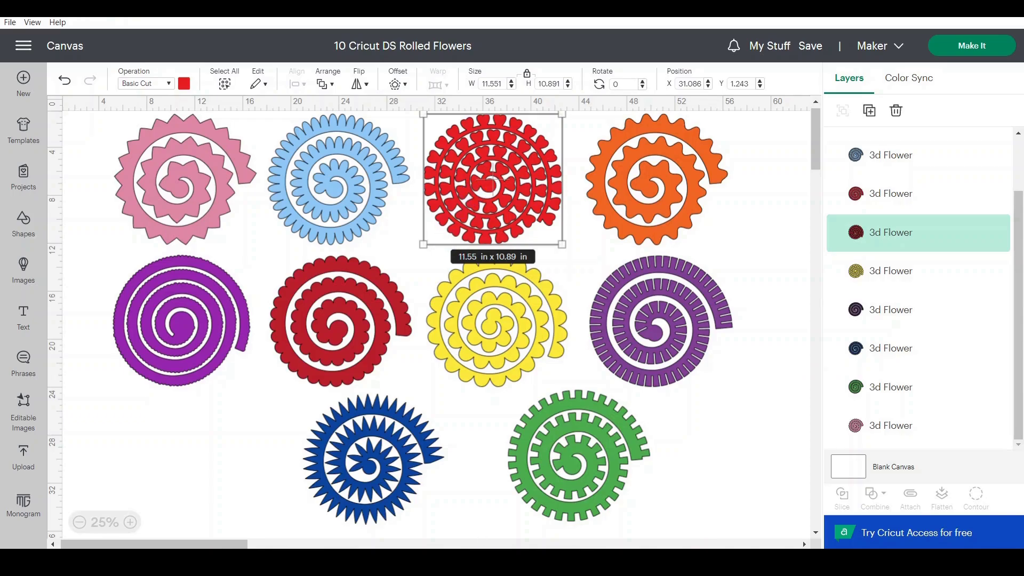
mouse_move(373, 563)
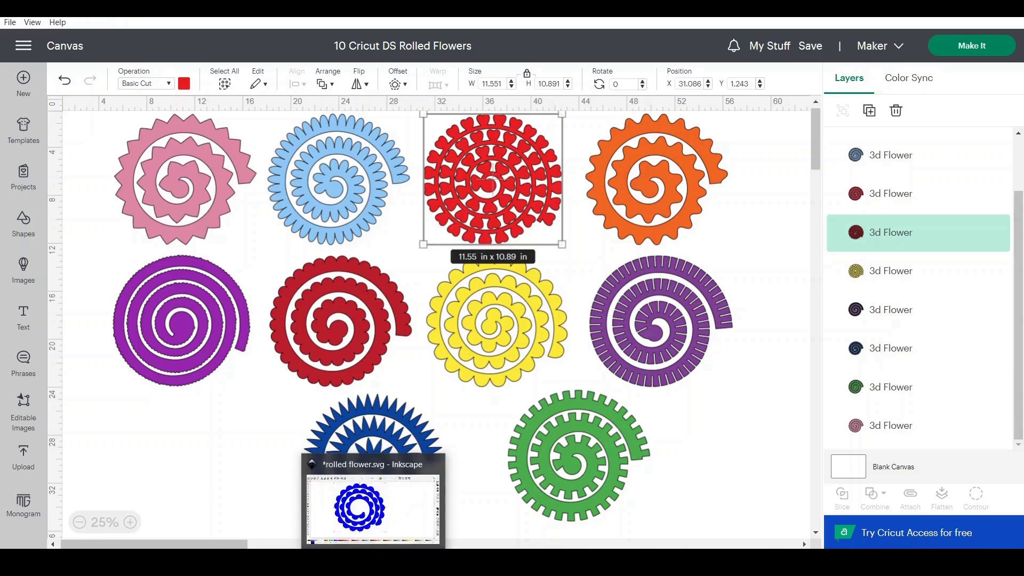
left_click(374, 562)
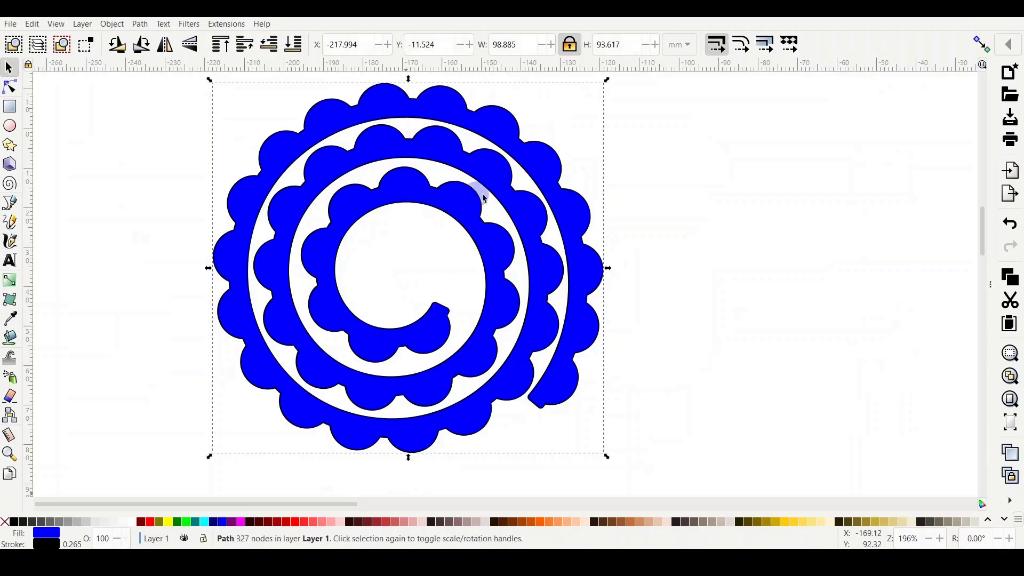
Move the blue scalloped spiral about 78 mm to the right to clear drawing space, and deselect it
left_click(520, 253)
left_click(615, 228)
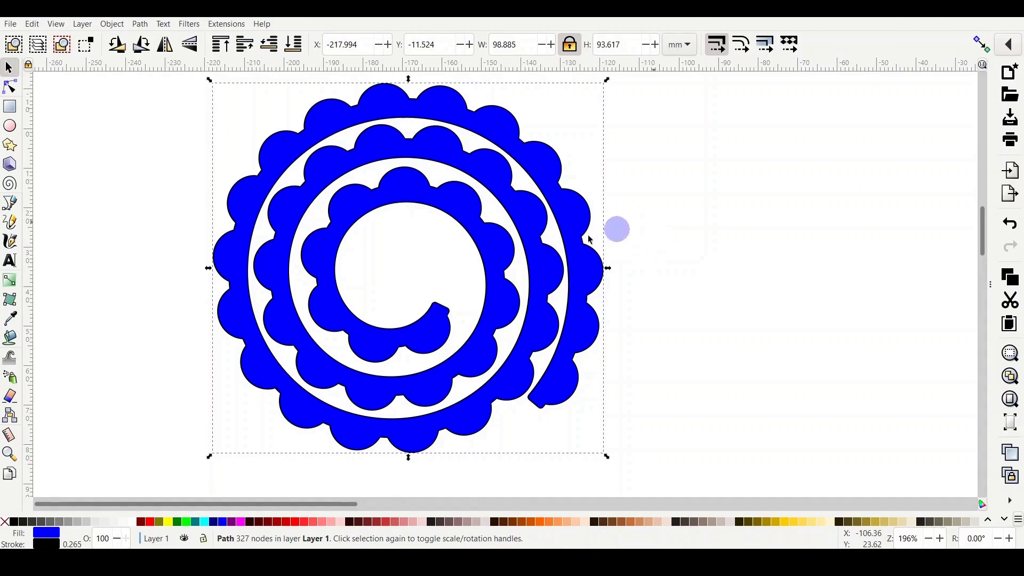
left_click_drag(555, 217, 242, 235)
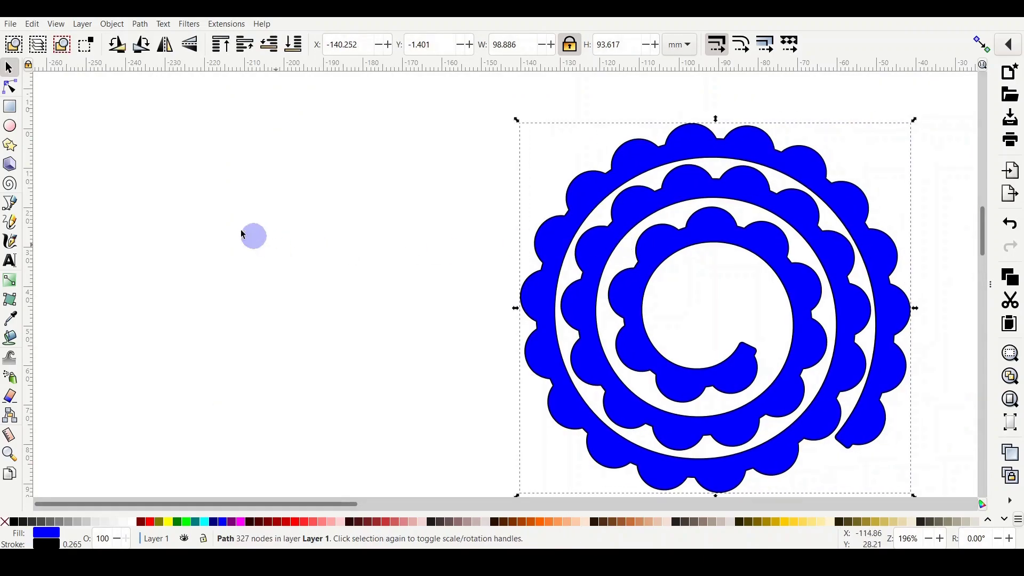
left_click(209, 218)
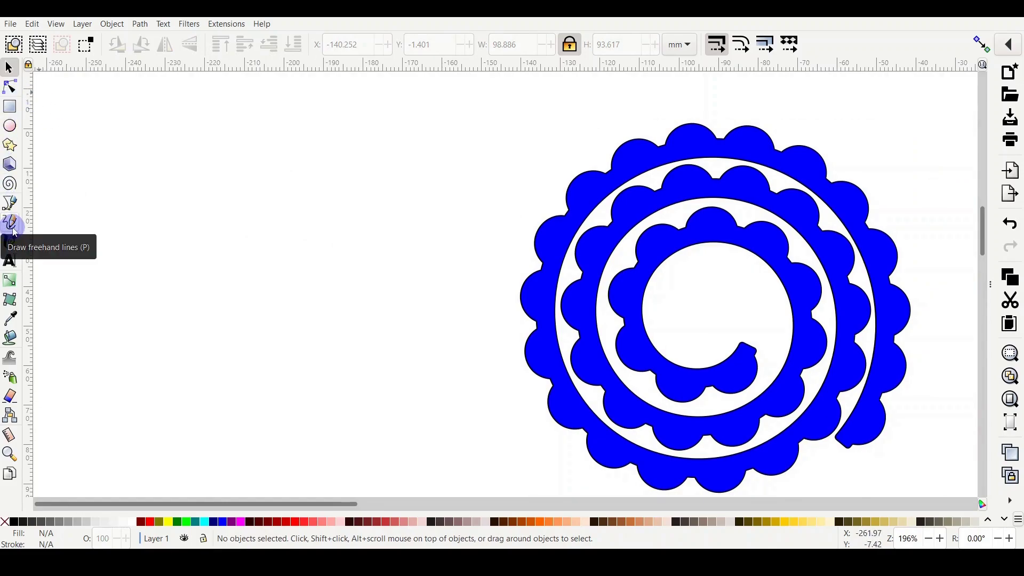
Add a vertical guide at about X -201 mm in the empty area left of the spiral, and enable snapping
left_click(8, 191)
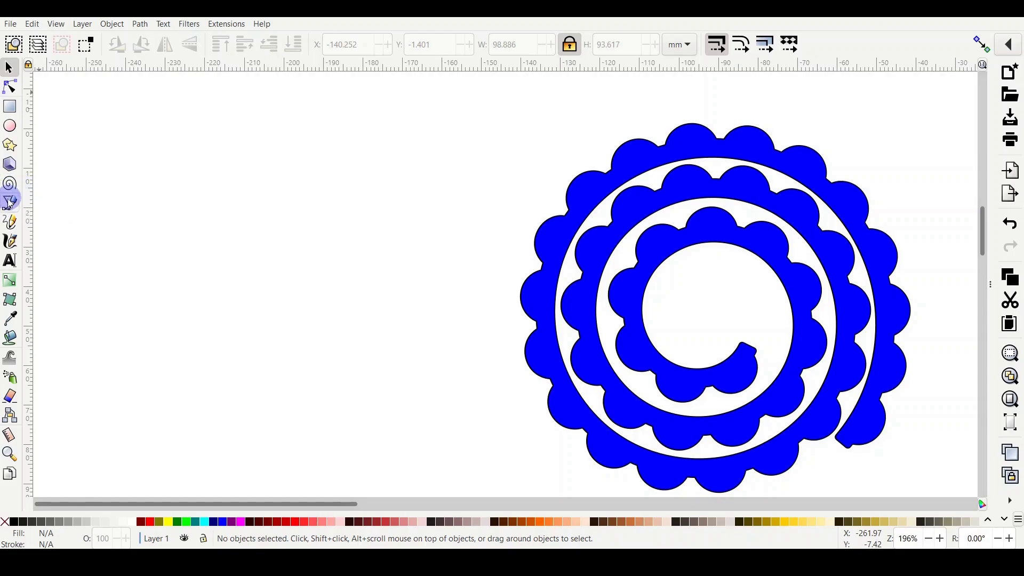
left_click(9, 202)
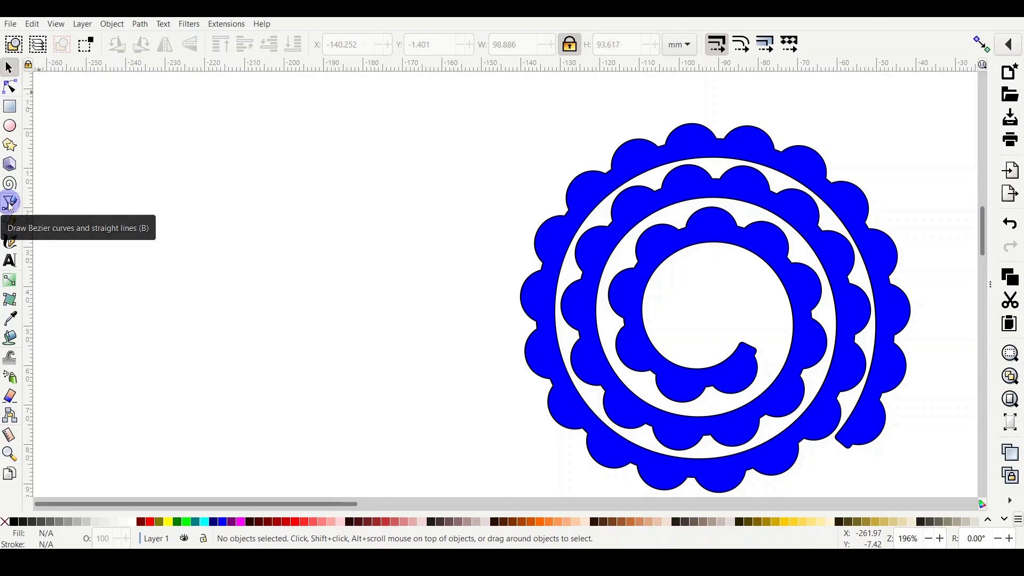
left_click(9, 204)
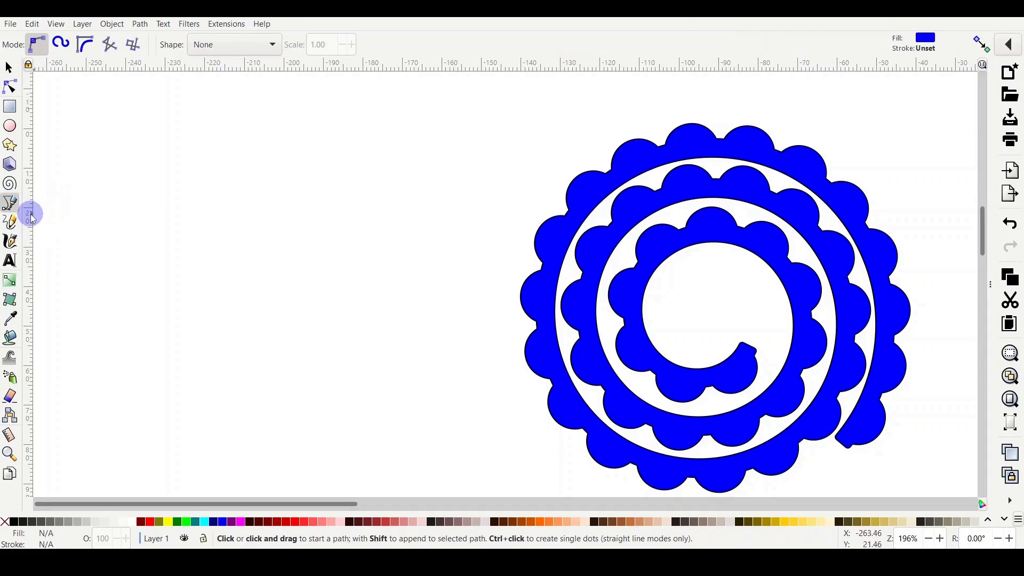
left_click_drag(31, 213, 279, 297)
left_click(982, 44)
left_click(845, 36)
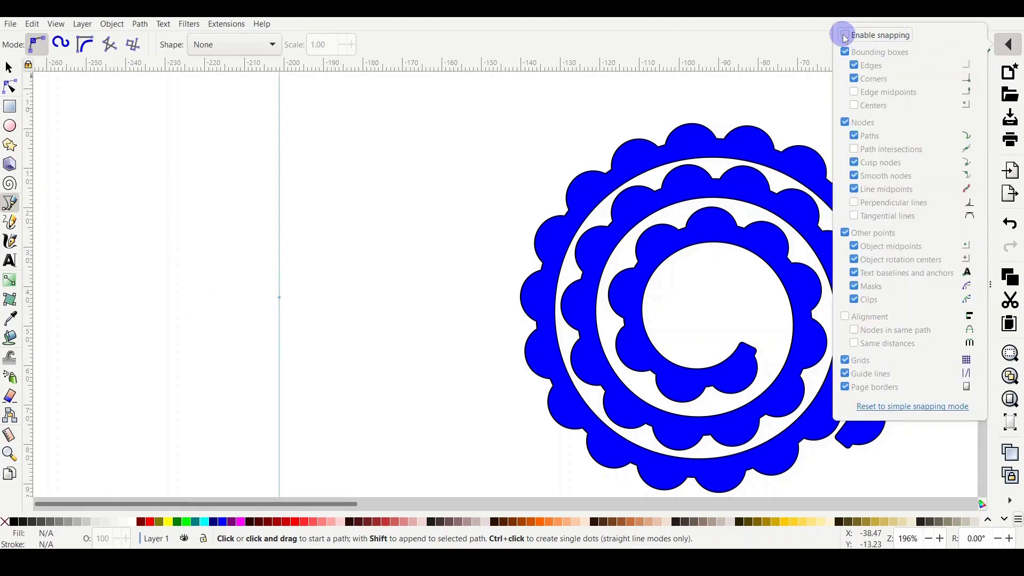
left_click(845, 36)
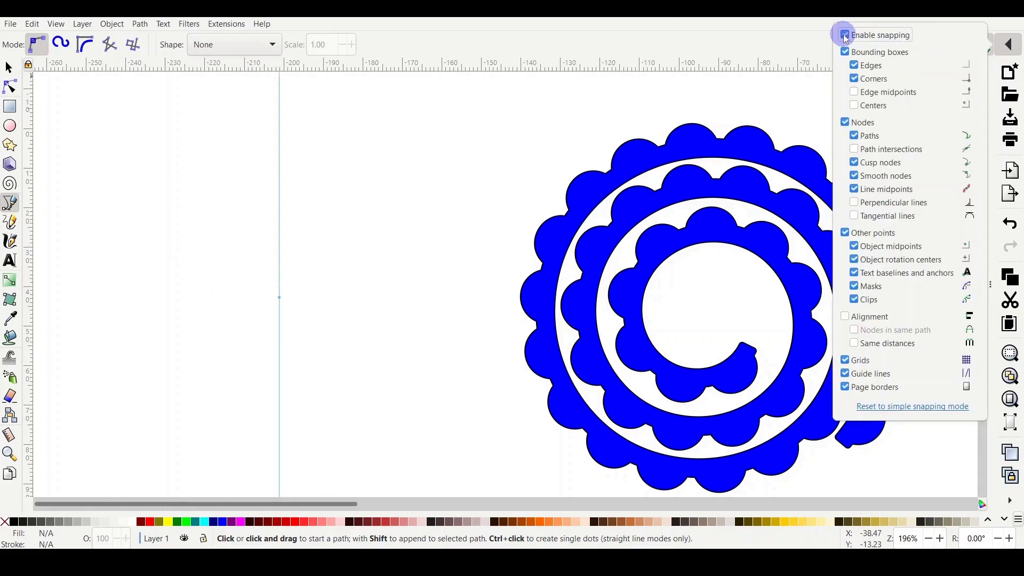
left_click(279, 200)
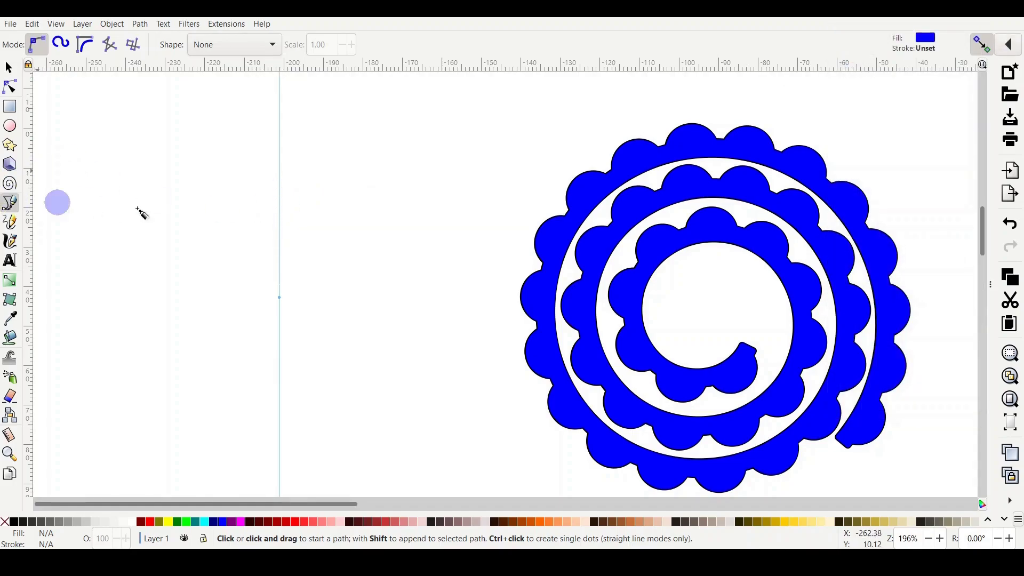
Draw a closed four-node Bezier shape about 20 mm wide and 29 mm high, with its straight side on the vertical guide
left_click(280, 189)
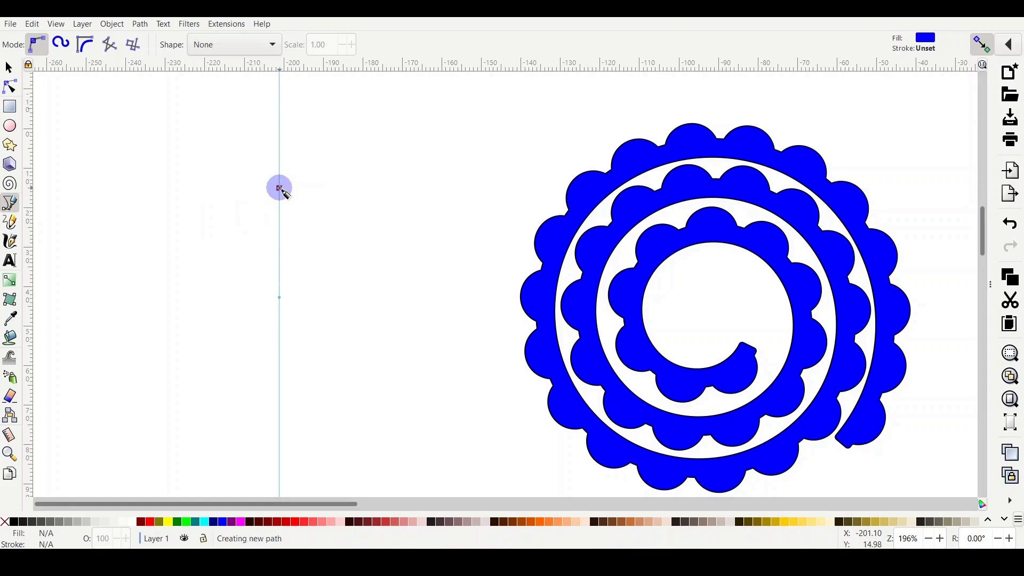
left_click(233, 157)
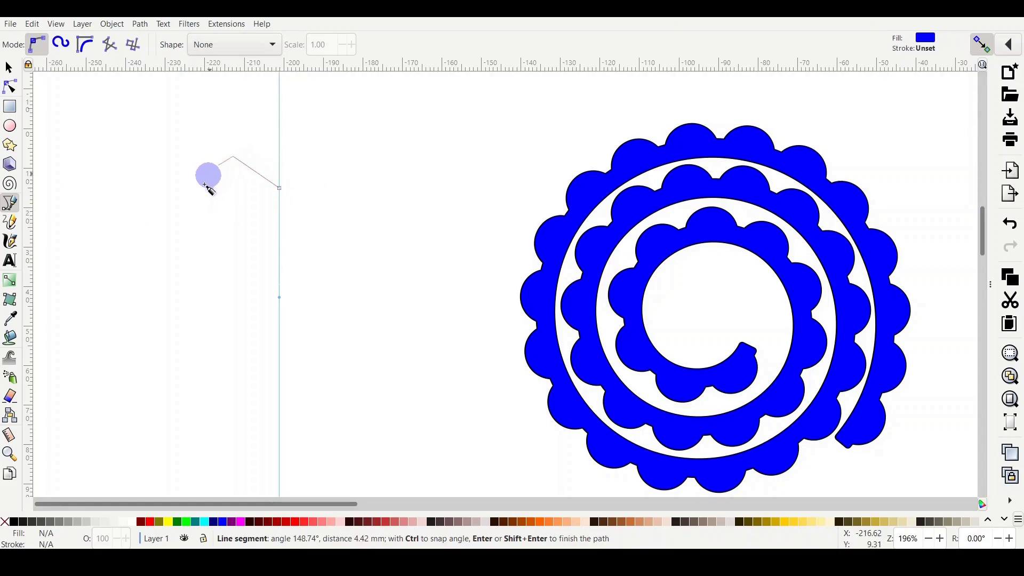
left_click(200, 200)
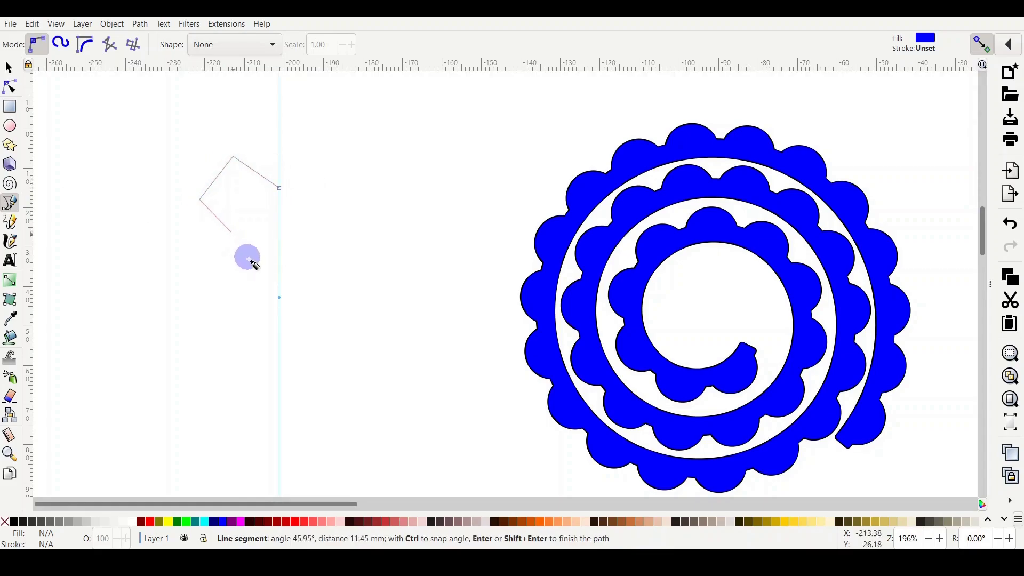
left_click(280, 267)
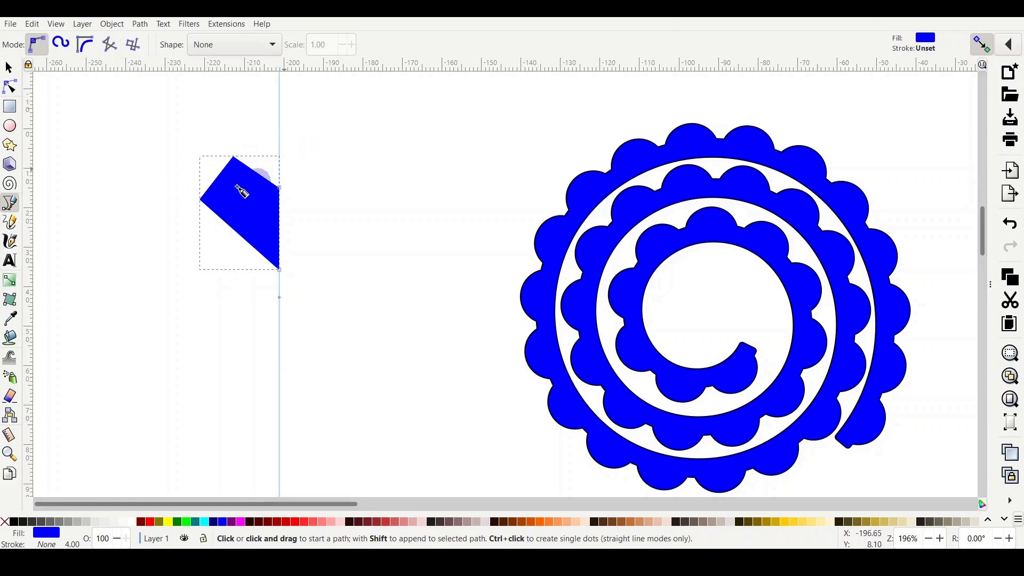
key("s")
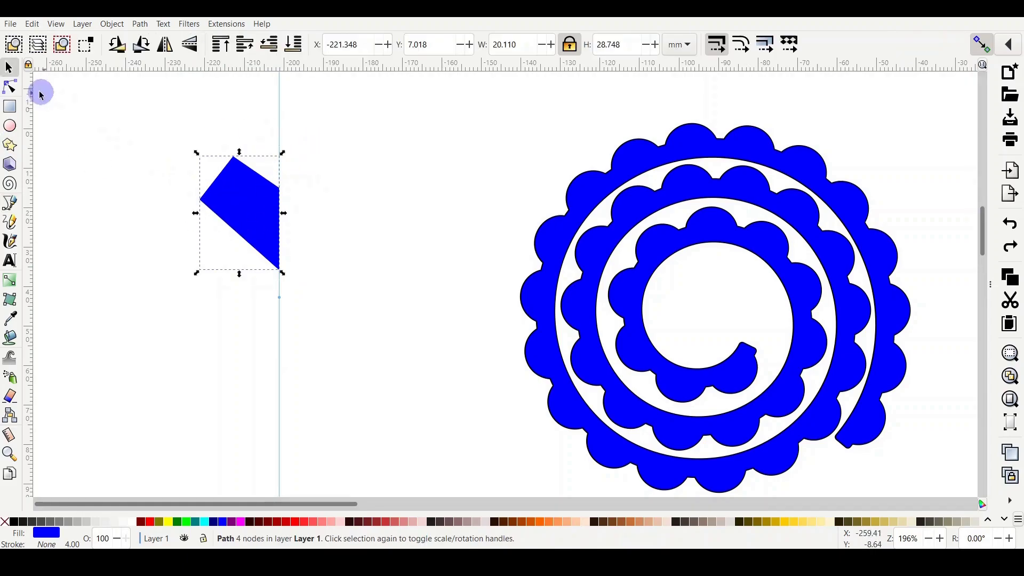
Make the uppermost and leftmost nodes of the four-sided shape auto-smooth to curve it into a half heart
left_click(9, 88)
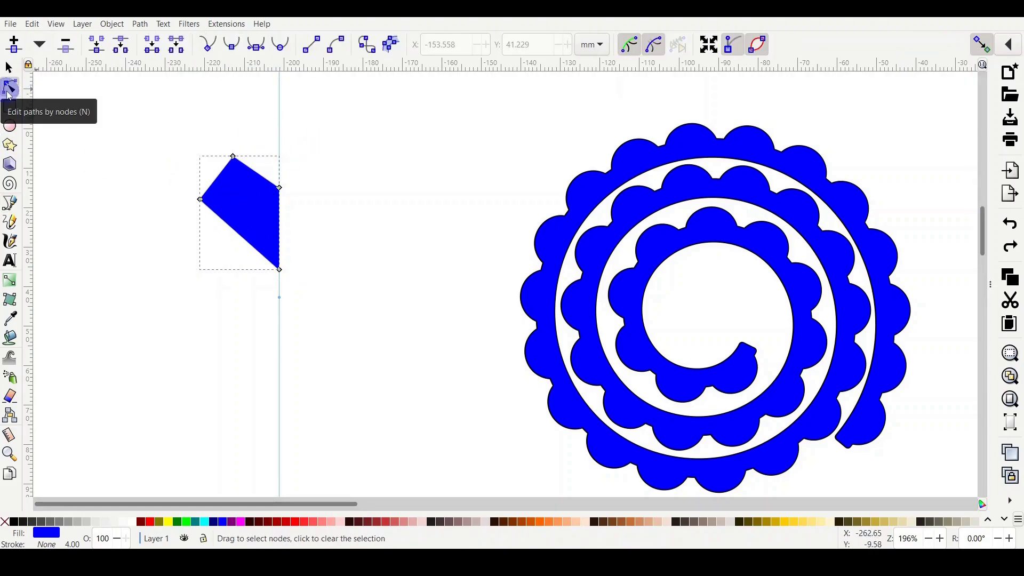
left_click(233, 157)
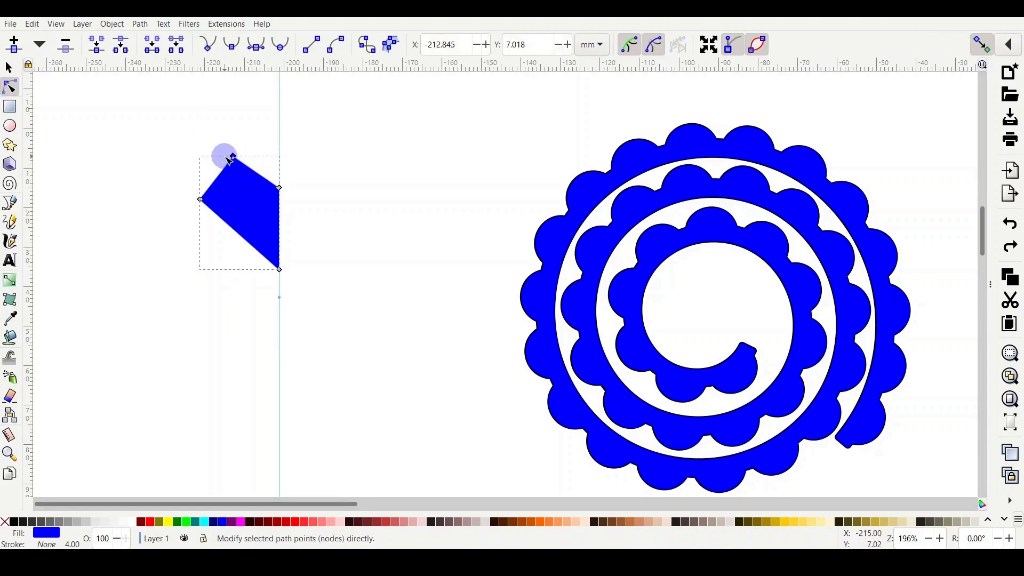
left_click(280, 47)
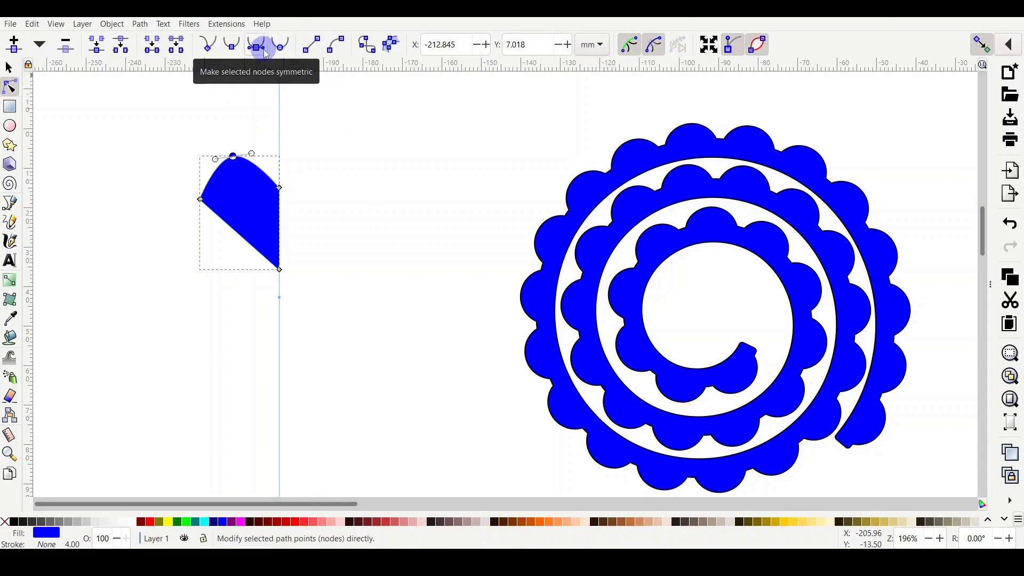
left_click(205, 204)
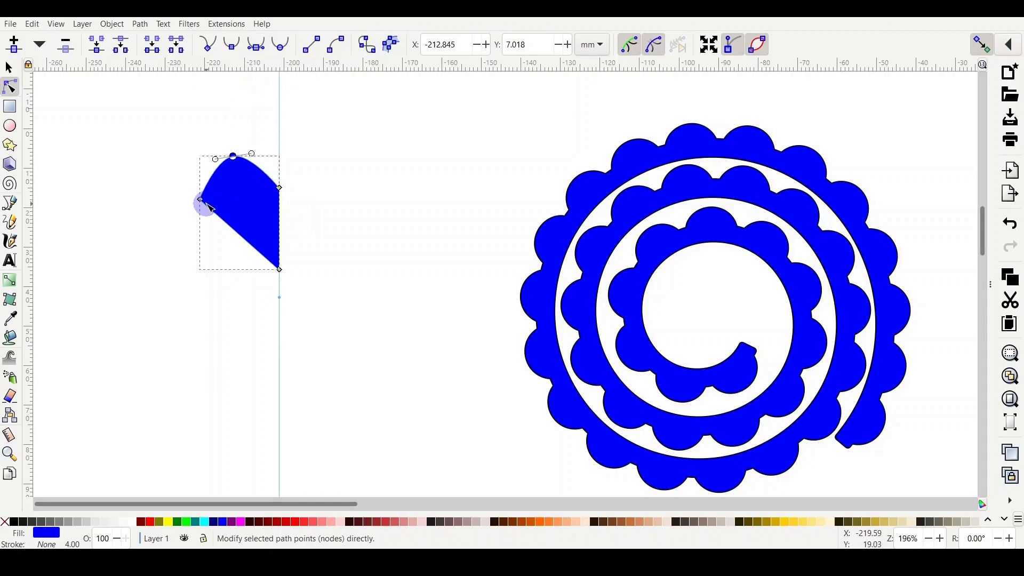
left_click(201, 202)
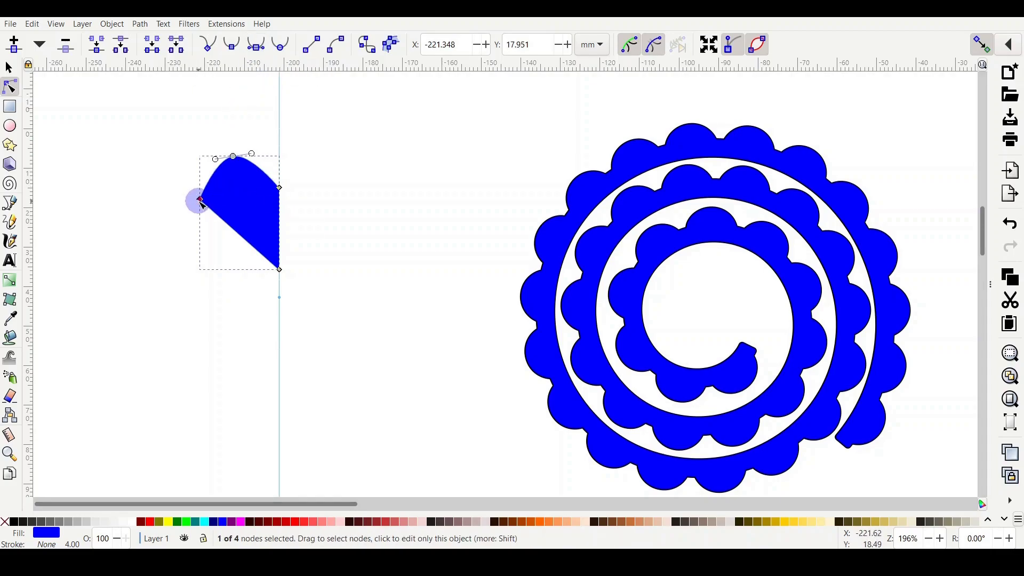
left_click(276, 47)
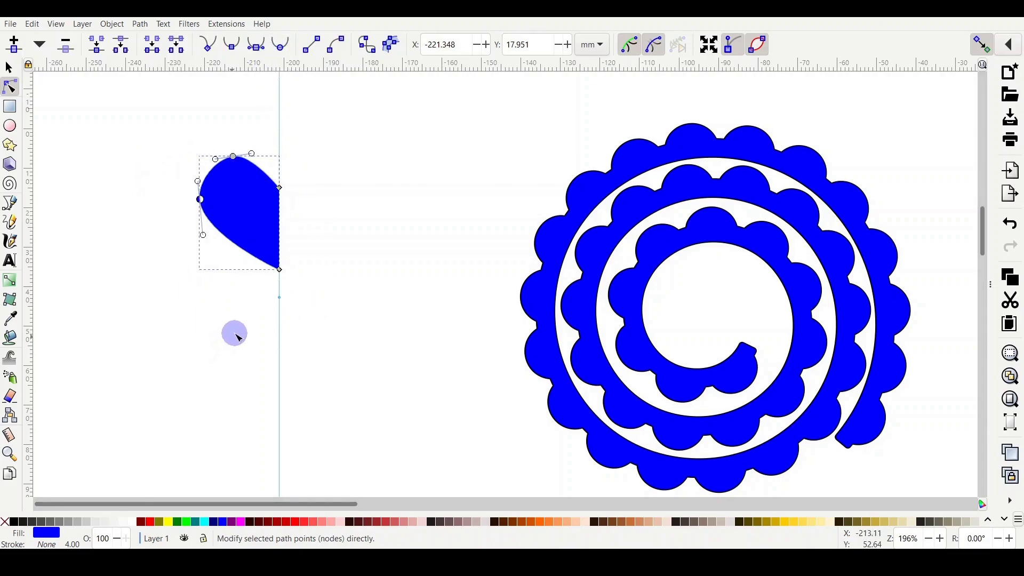
left_click(7, 68)
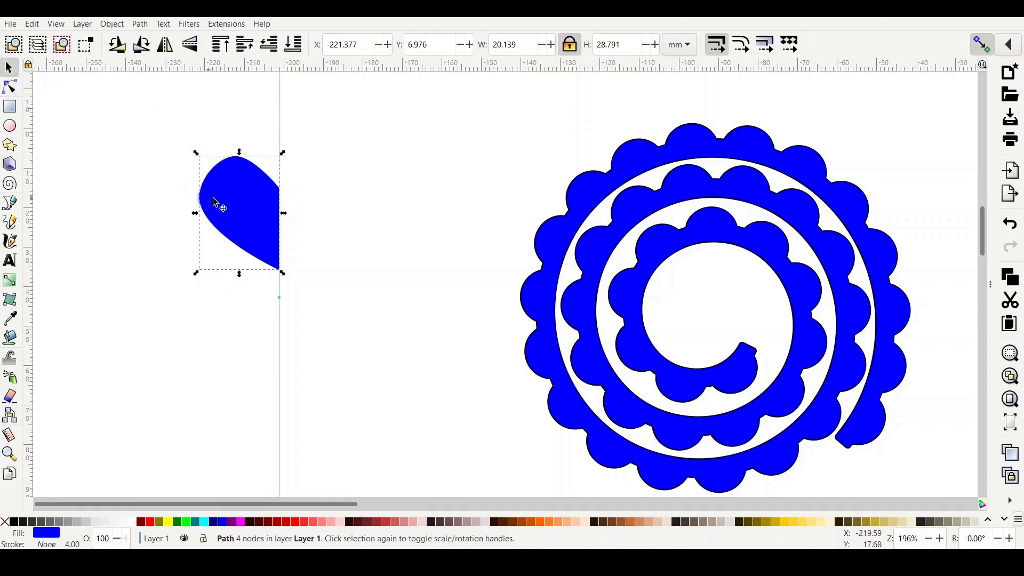
Try forming a heart with a horizontally flipped duplicate of the half heart moved 20 mm right, and delete the duplicate
key("ctrl+d")
left_click_drag(219, 223, 255, 217)
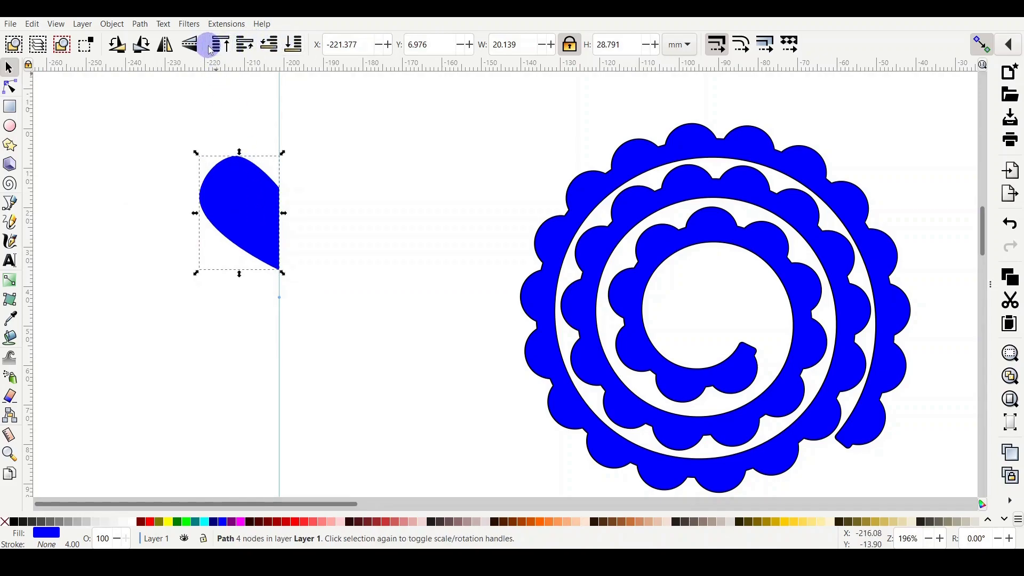
left_click(166, 45)
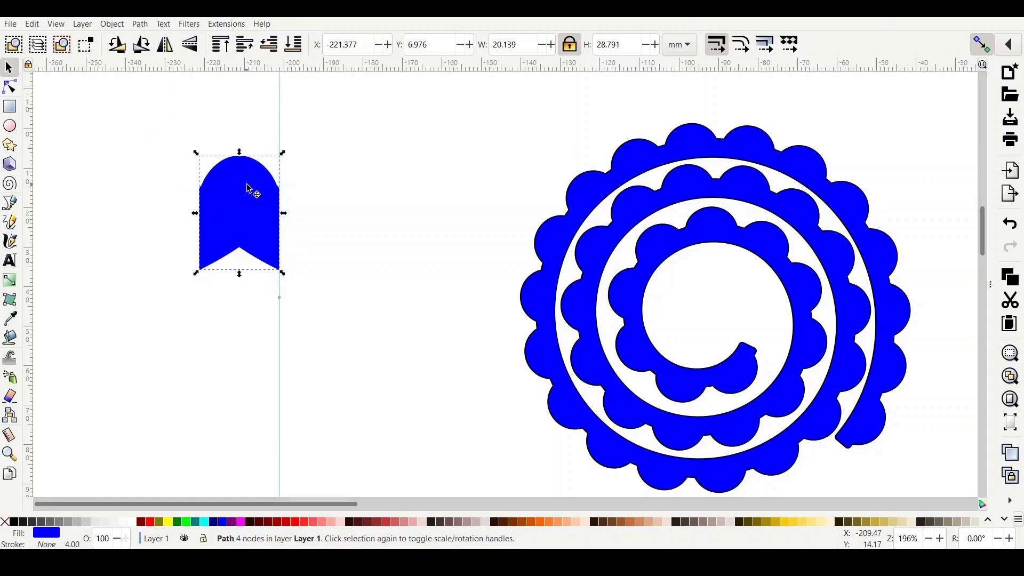
key("shift+Right")
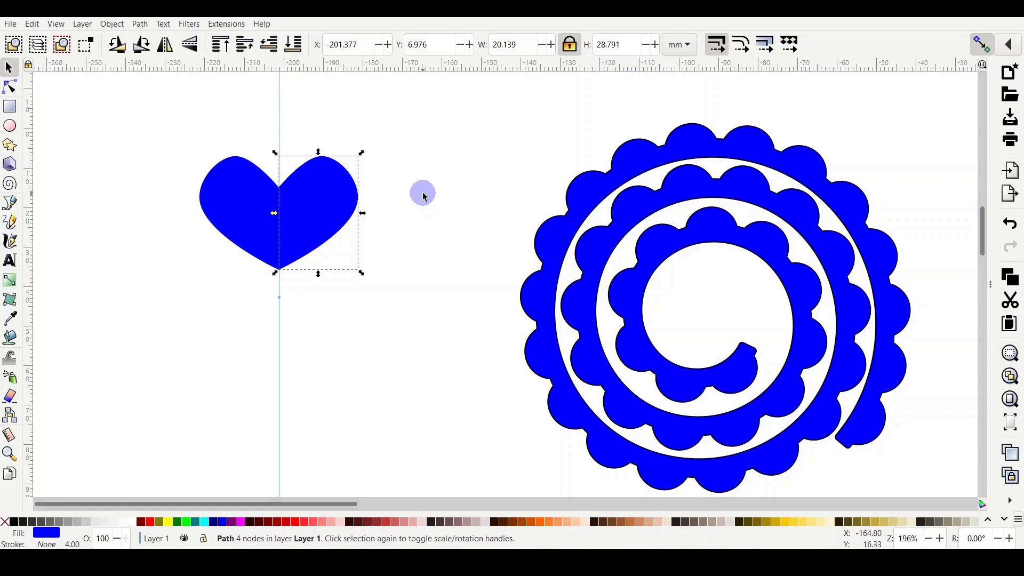
key("Delete")
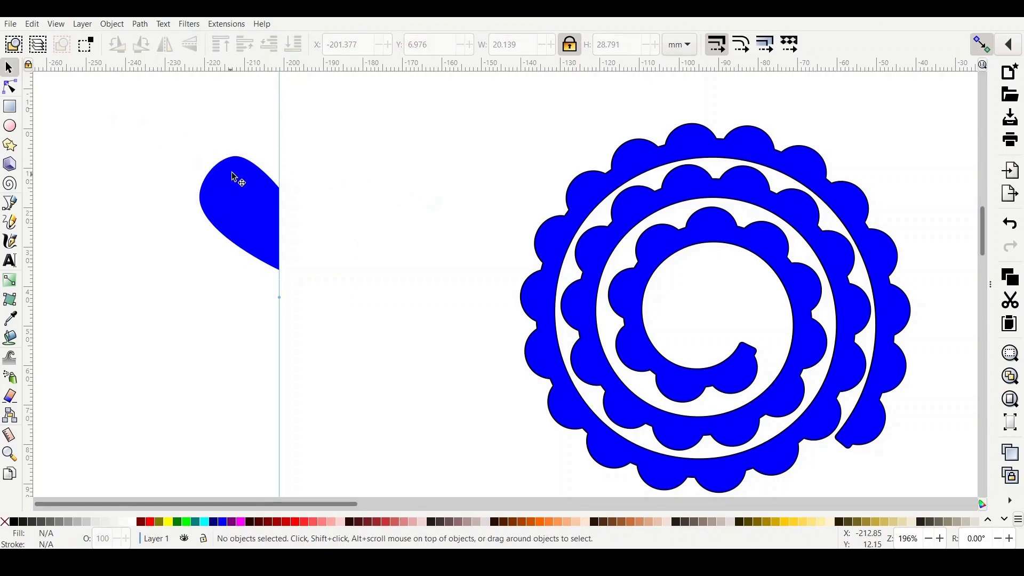
Move the half heart's top node to about X -212.3 mm, Y 7.8 mm and adjust its curve handles to round the outer lobe
left_click(243, 202)
left_click(10, 88)
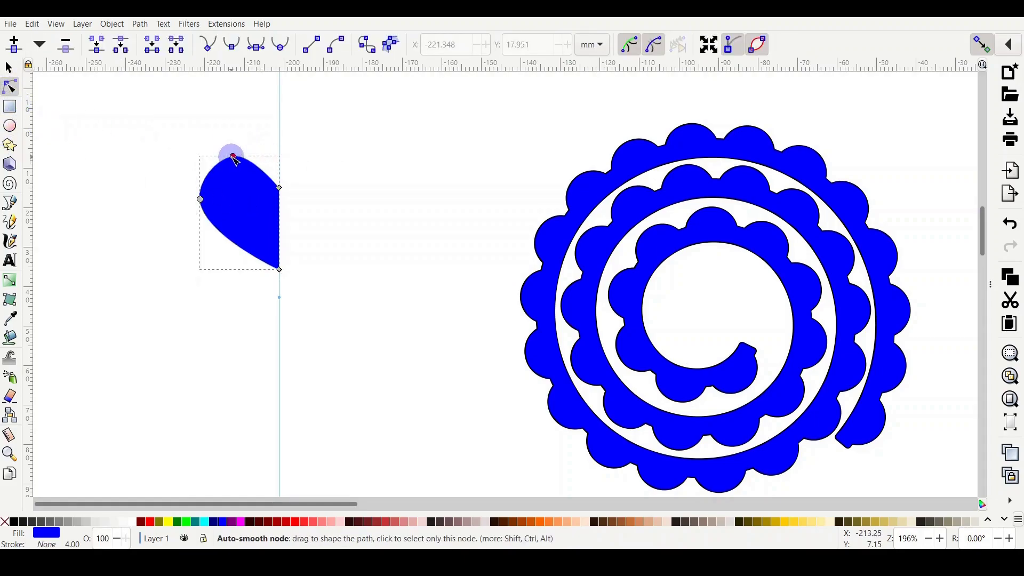
left_click_drag(233, 156, 217, 171)
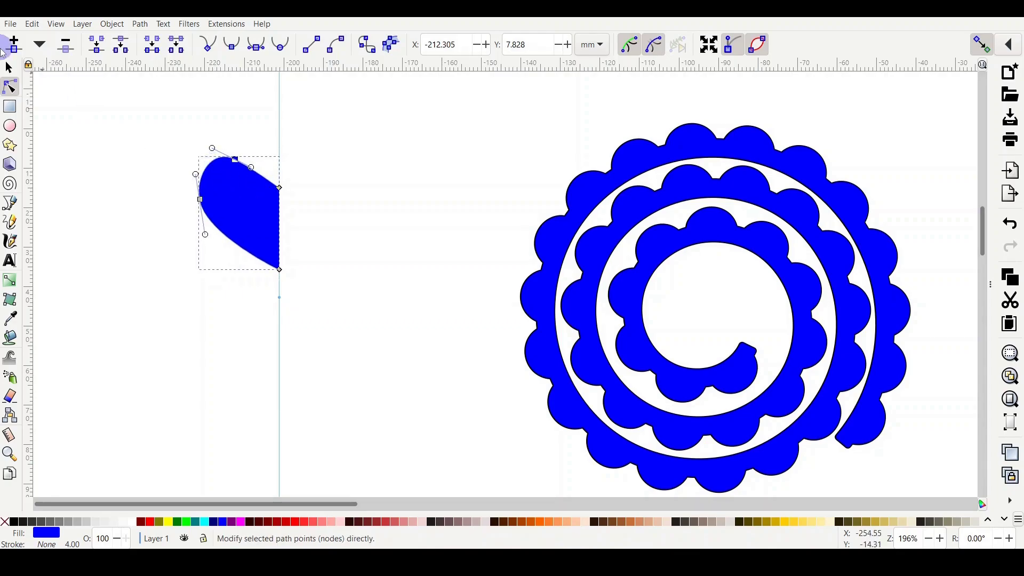
Duplicate the reshaped half heart, flip the copy horizontally, and move it 20 mm right with snapping disabled to form a full heart
left_click(9, 68)
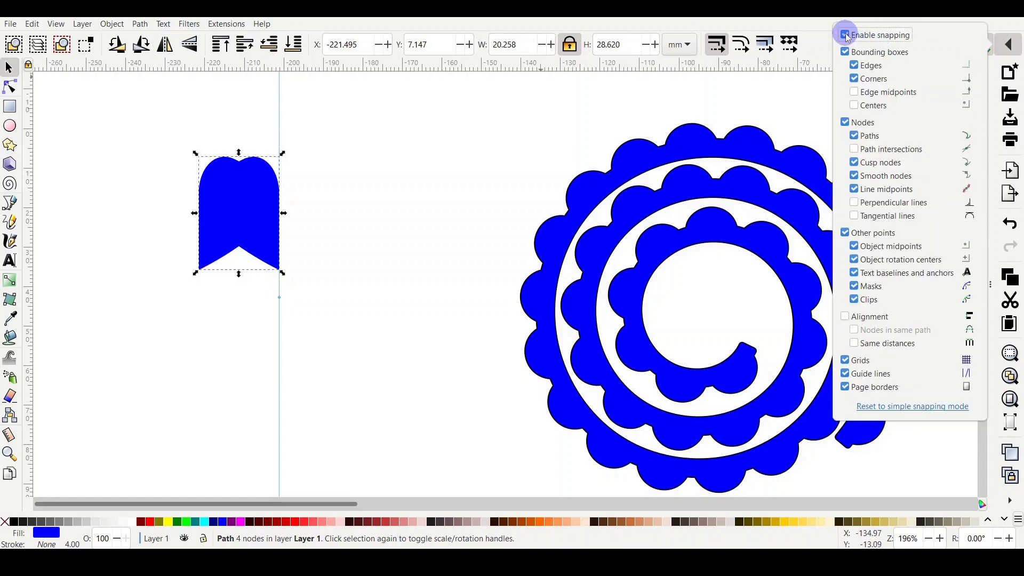
left_click(845, 35)
left_click(440, 161)
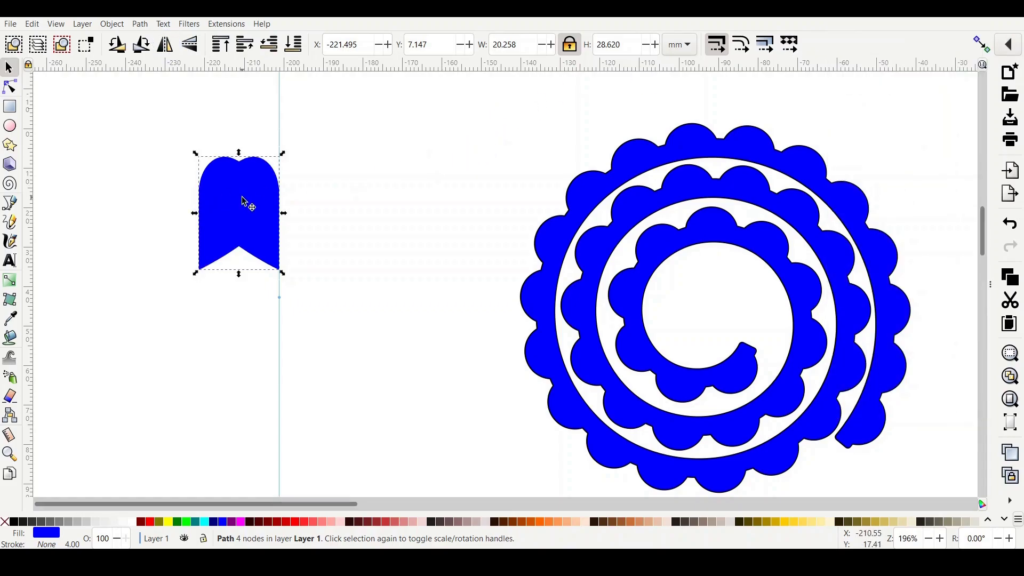
key("shift+Right")
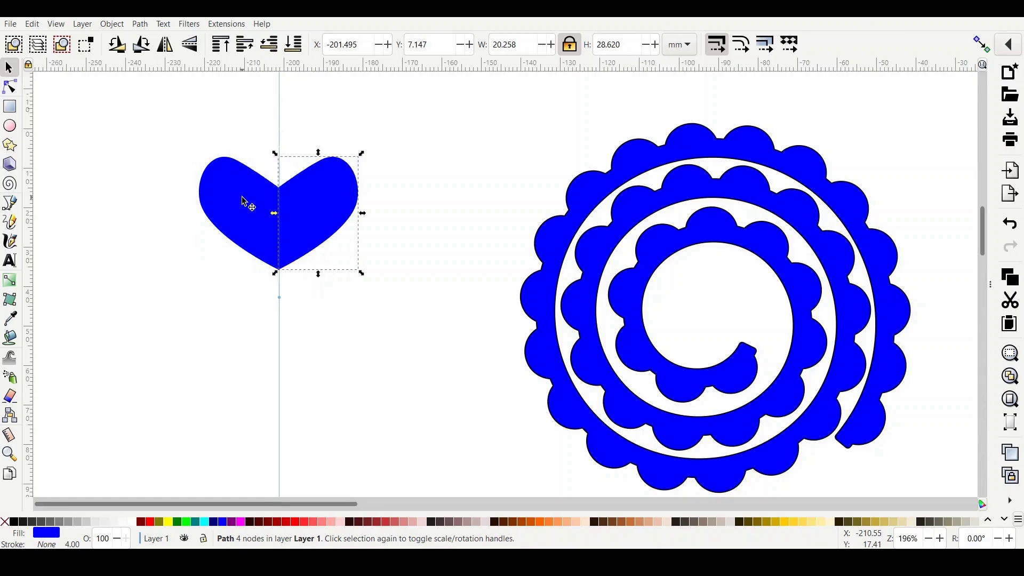
key("plus")
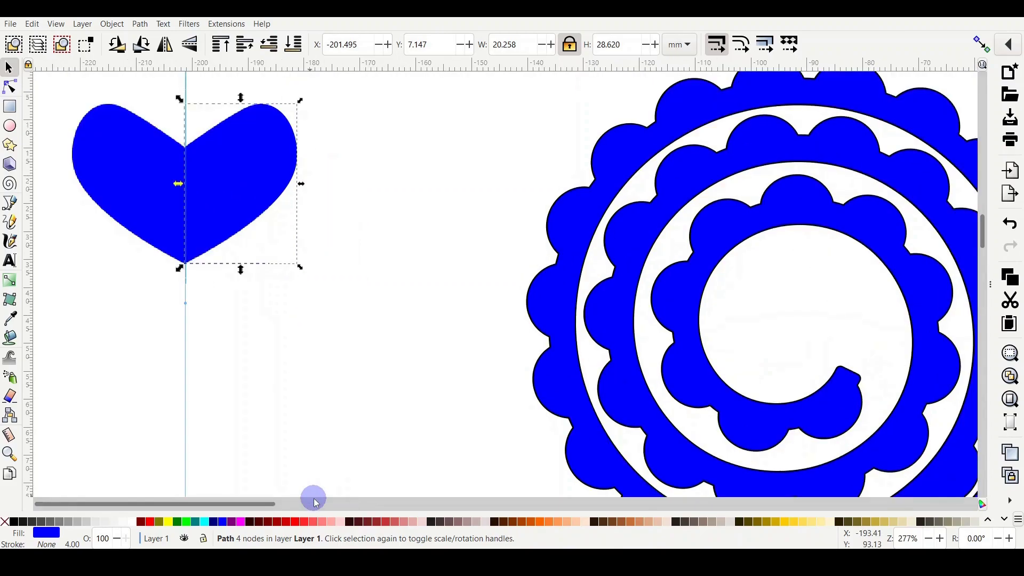
left_click_drag(206, 504, 165, 504)
scroll(286, 351, "up", 2)
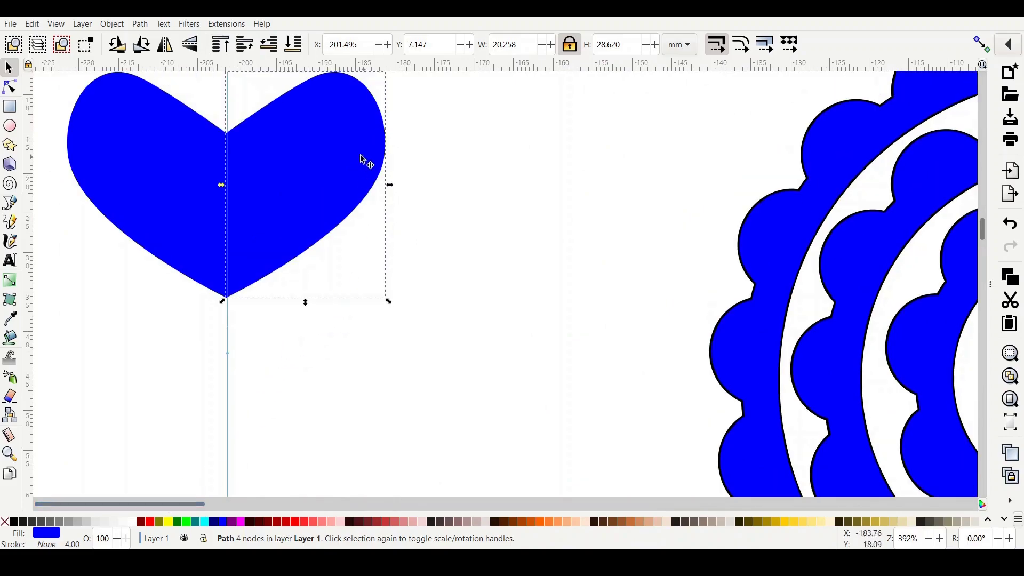
Nudge the mirrored half heart to about X -201.3 mm, Y 7.3 mm so its straight edge meets the vertical guide
left_click(474, 182)
left_click_drag(321, 171, 320, 172)
left_click_drag(530, 119, 90, 288)
left_click(332, 189)
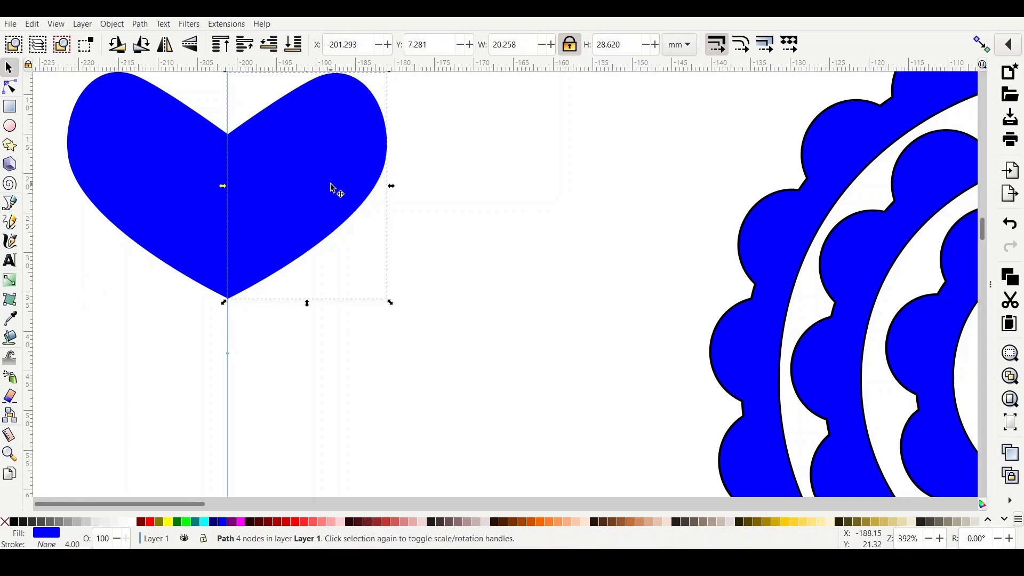
Align the two half hearts vertically by centring them on the horizontal axis relative to the last selected
left_click(182, 179, "shift")
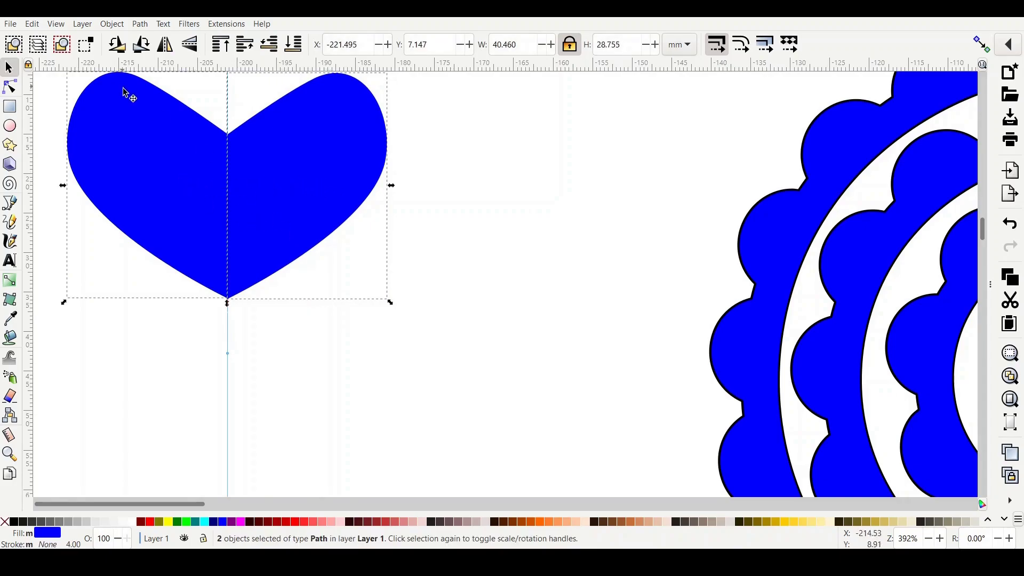
key("ctrl+shift+a")
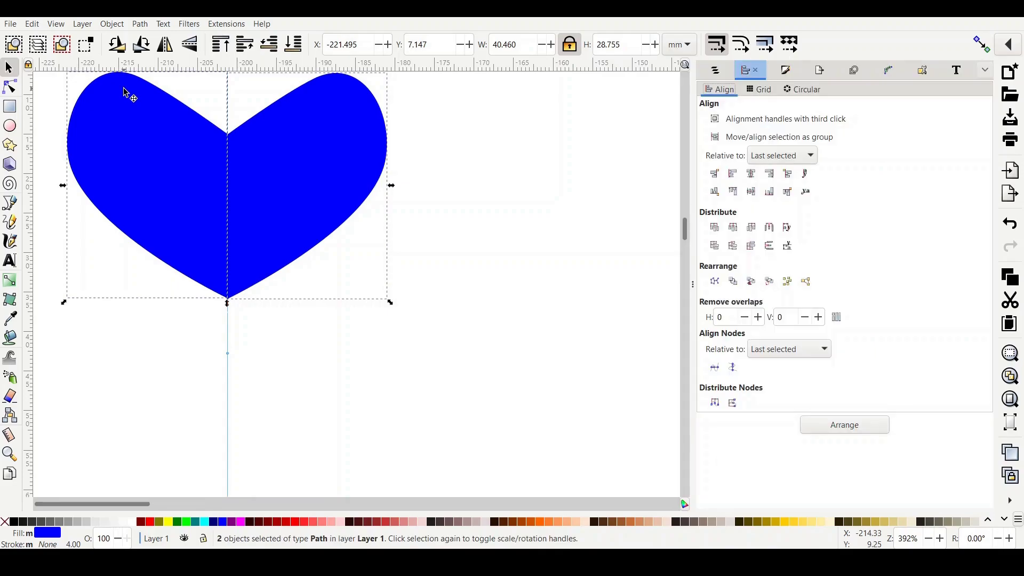
left_click(757, 171)
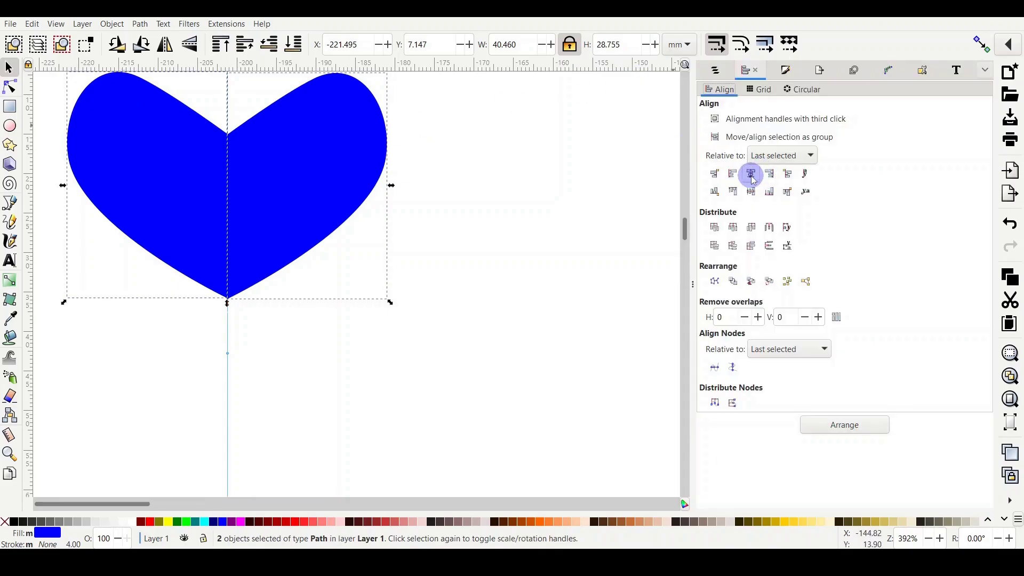
left_click(752, 193)
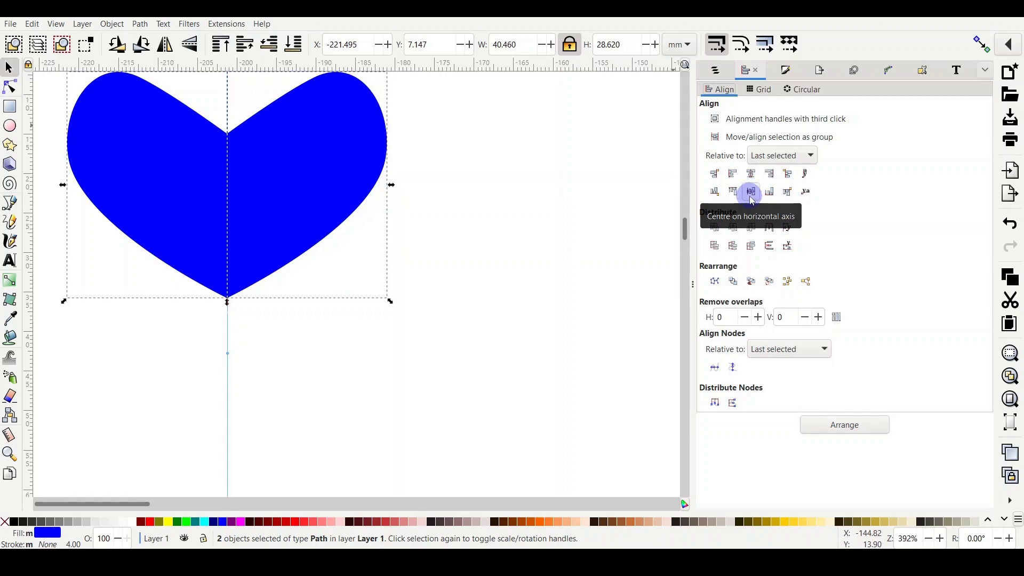
left_click(691, 284)
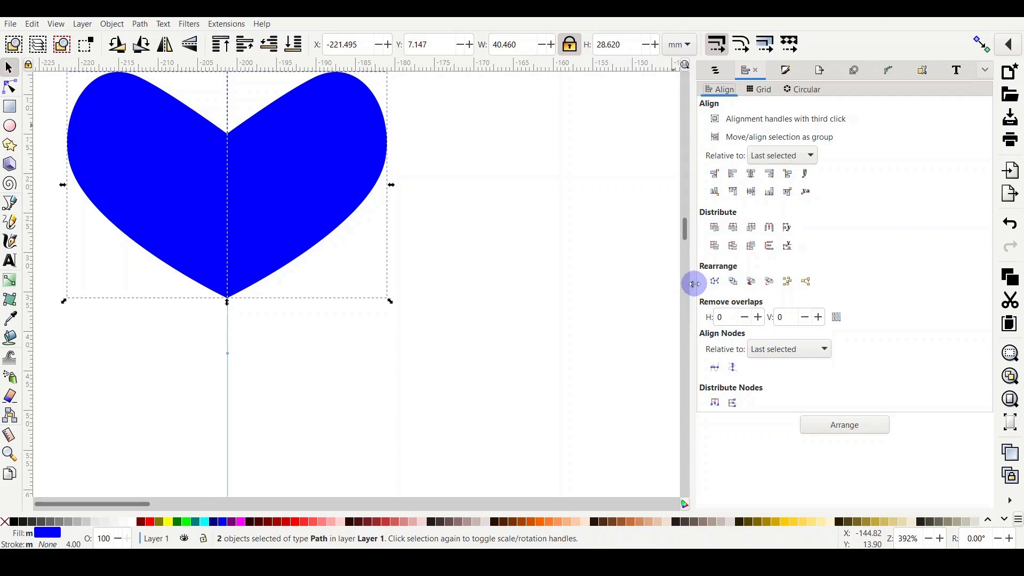
Merge the two half hearts into a single heart path with Union
left_click(477, 255)
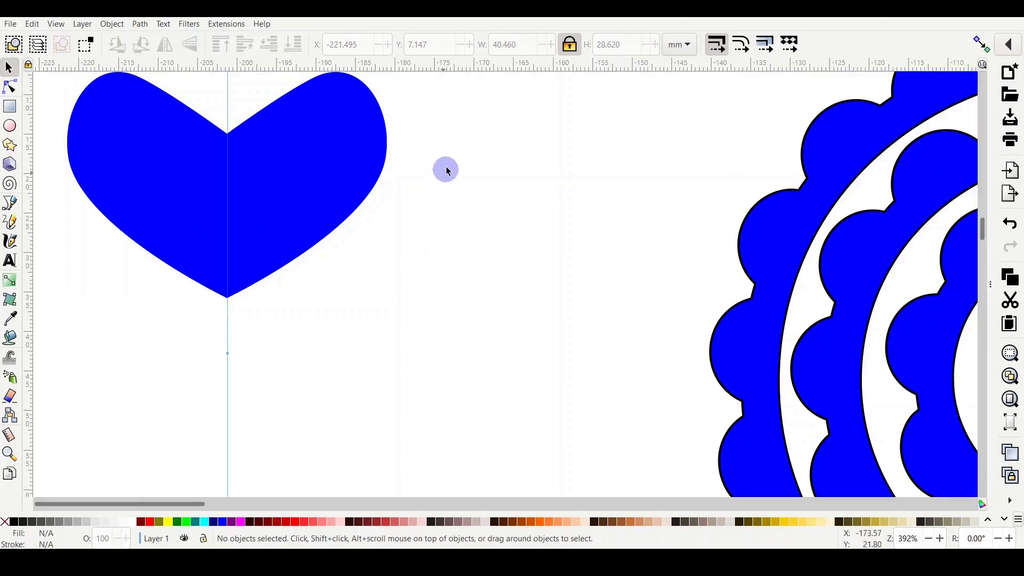
left_click(318, 153)
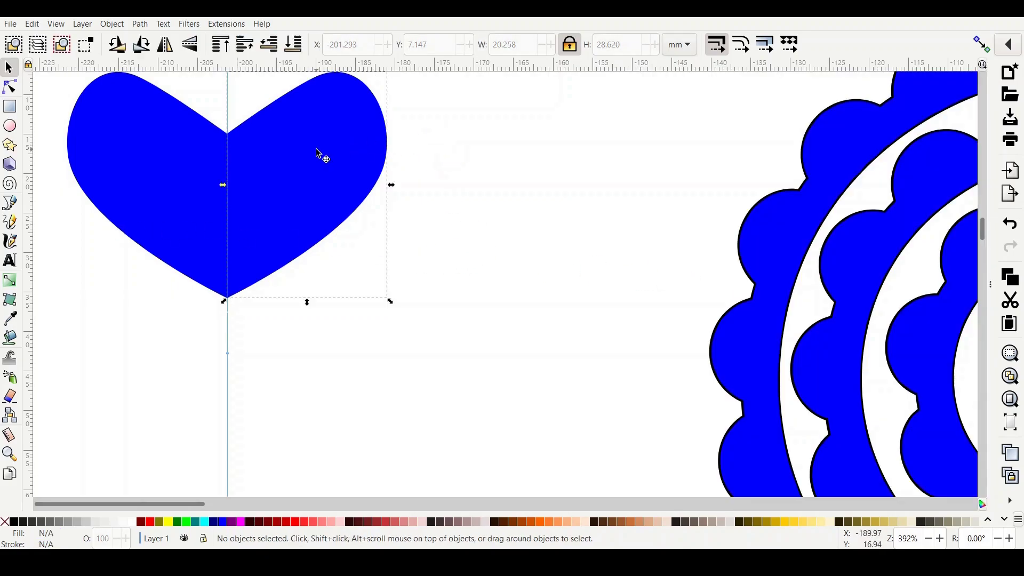
left_click(179, 171, "shift")
left_click(140, 24)
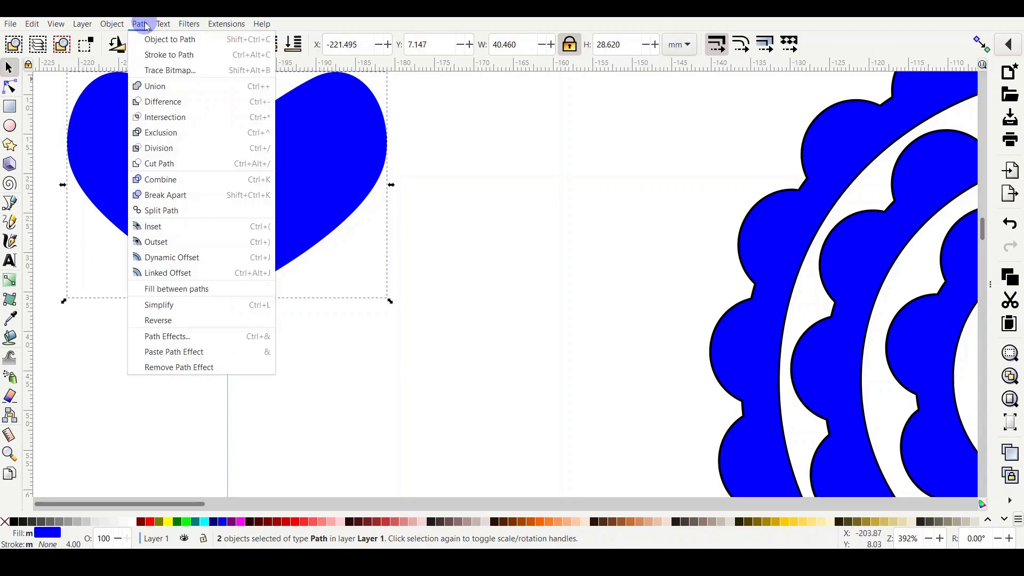
left_click(161, 86)
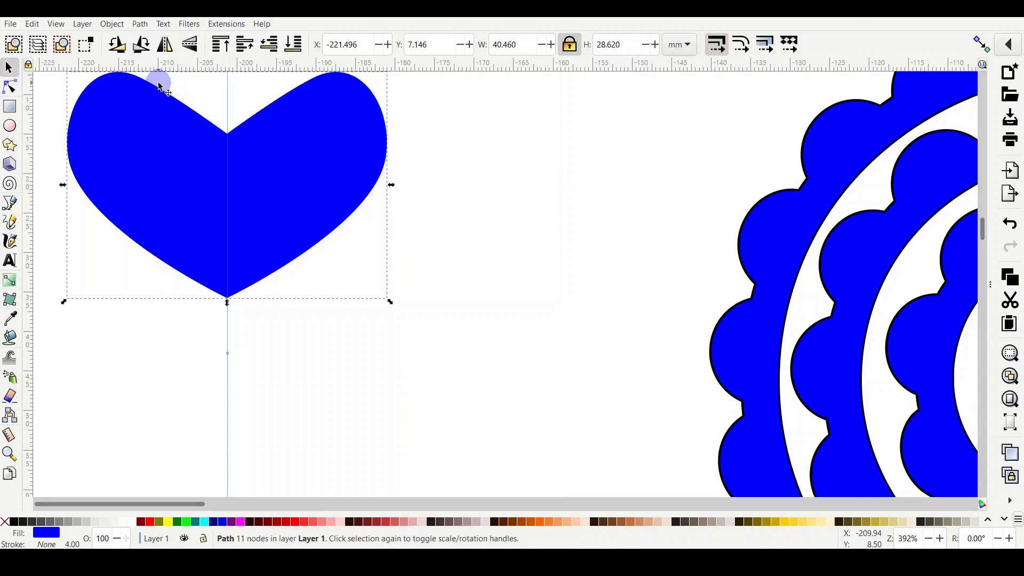
left_click(473, 165)
left_click(406, 315)
left_click(79, 275)
left_click(111, 337)
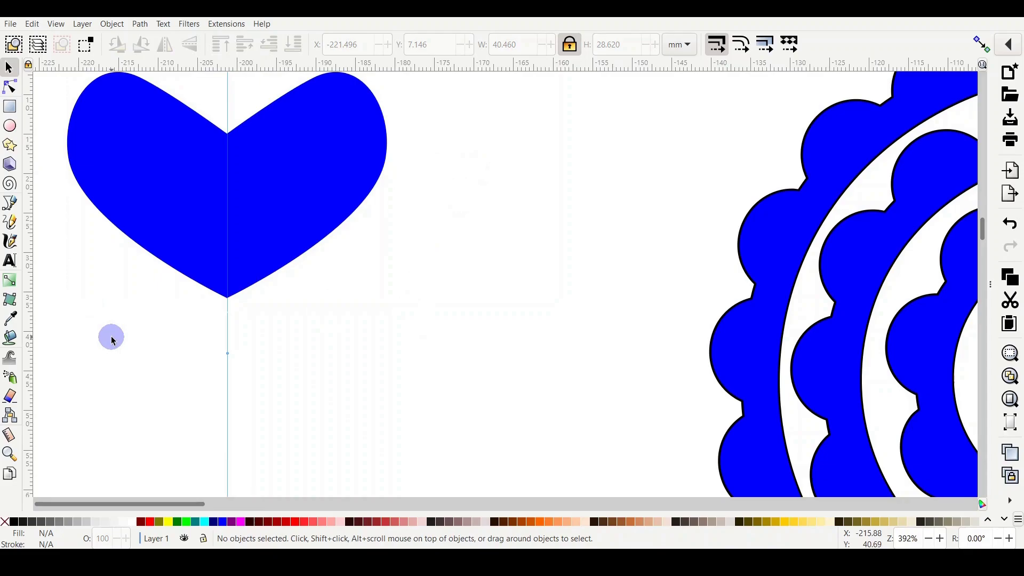
Scale the heart proportionally to about 17.6 × 12.4 mm and move it to about X -235.3 mm, Y 6.3 mm
key("minus")
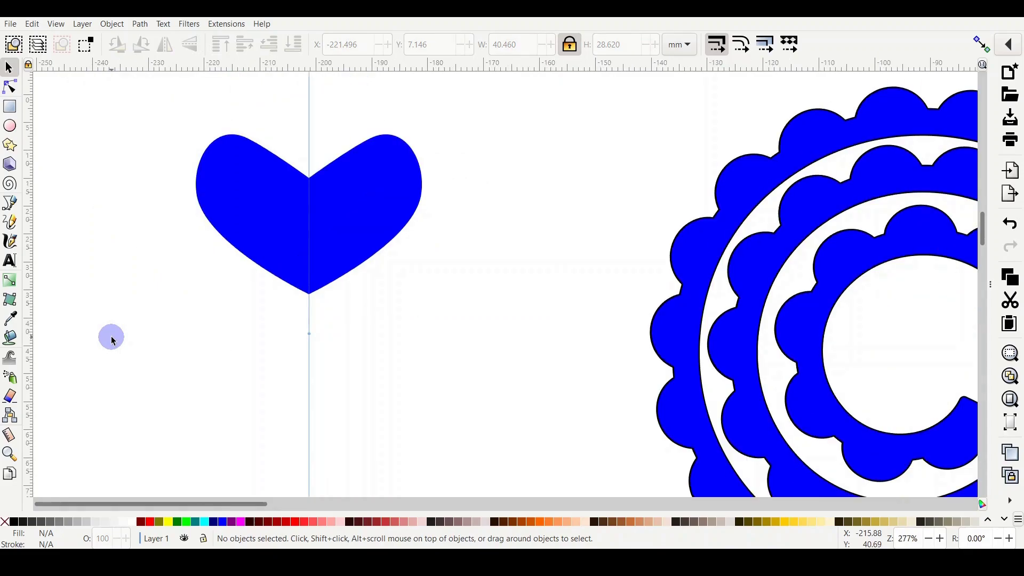
left_click(385, 175)
left_click(425, 298)
left_click_drag(426, 298, 297, 230)
left_click(302, 212)
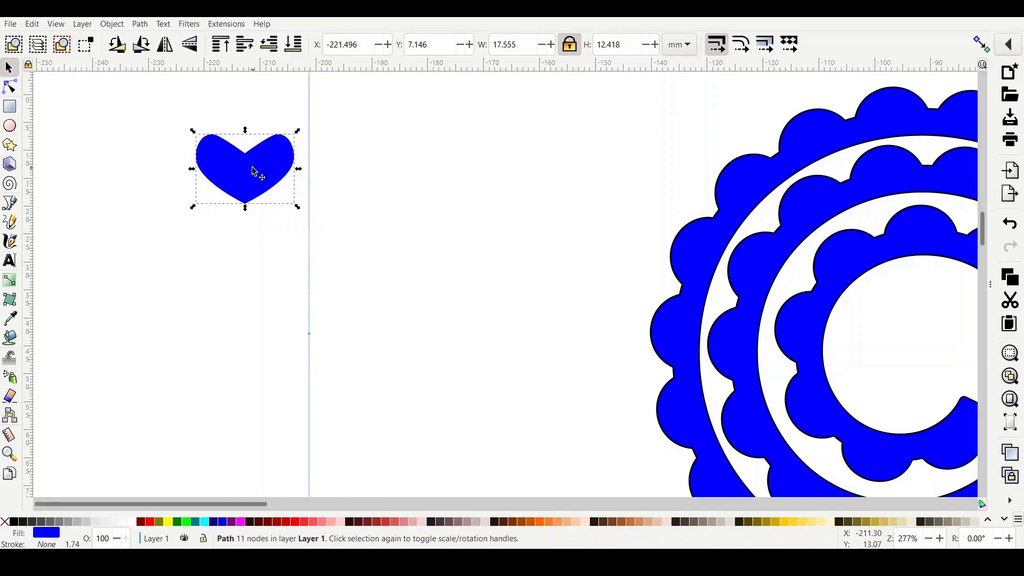
left_click_drag(230, 173, 152, 166)
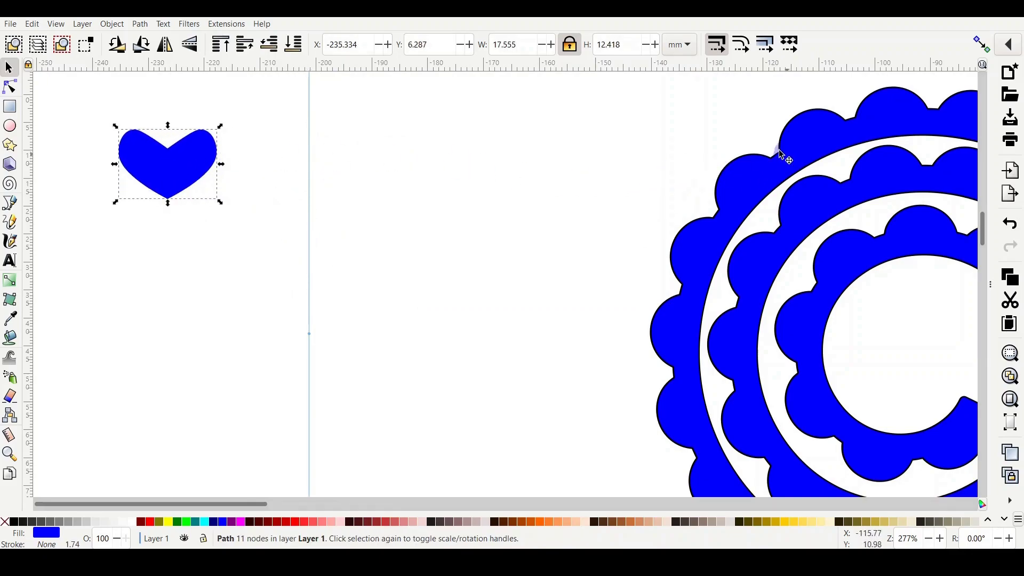
left_click(276, 119)
scroll(353, 185, "left", 2)
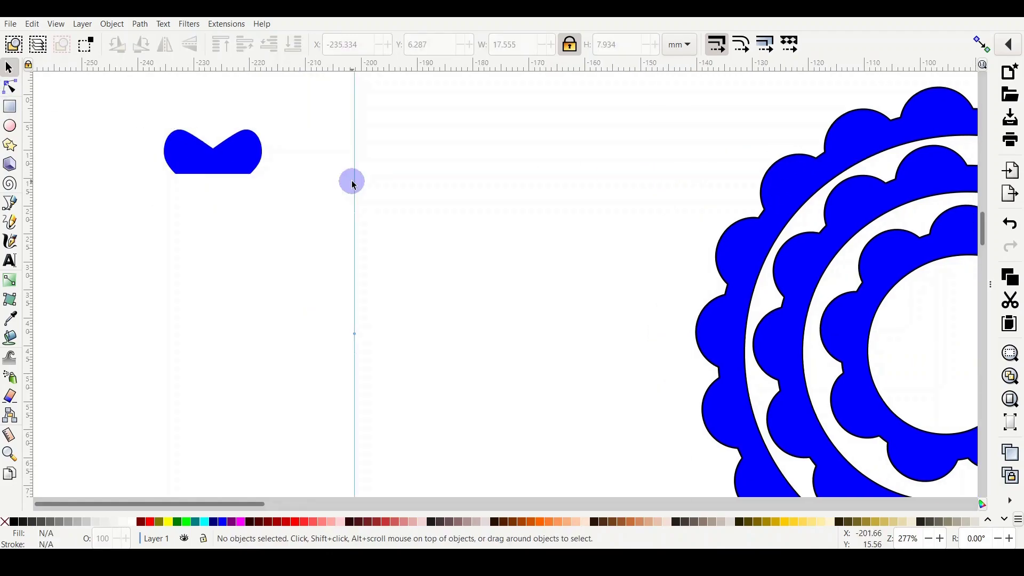